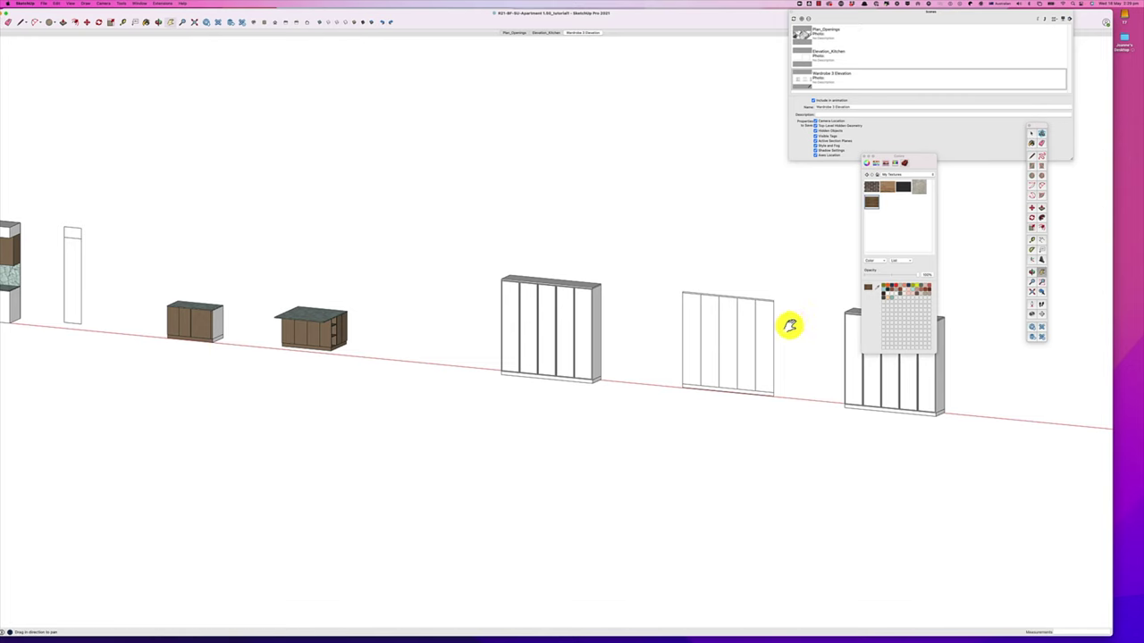
Pan, zoom and orbit to a front elevation of the five-door wardrobe, glancing at the reference image
middle_click_drag(792, 322, 610, 319, "shift")
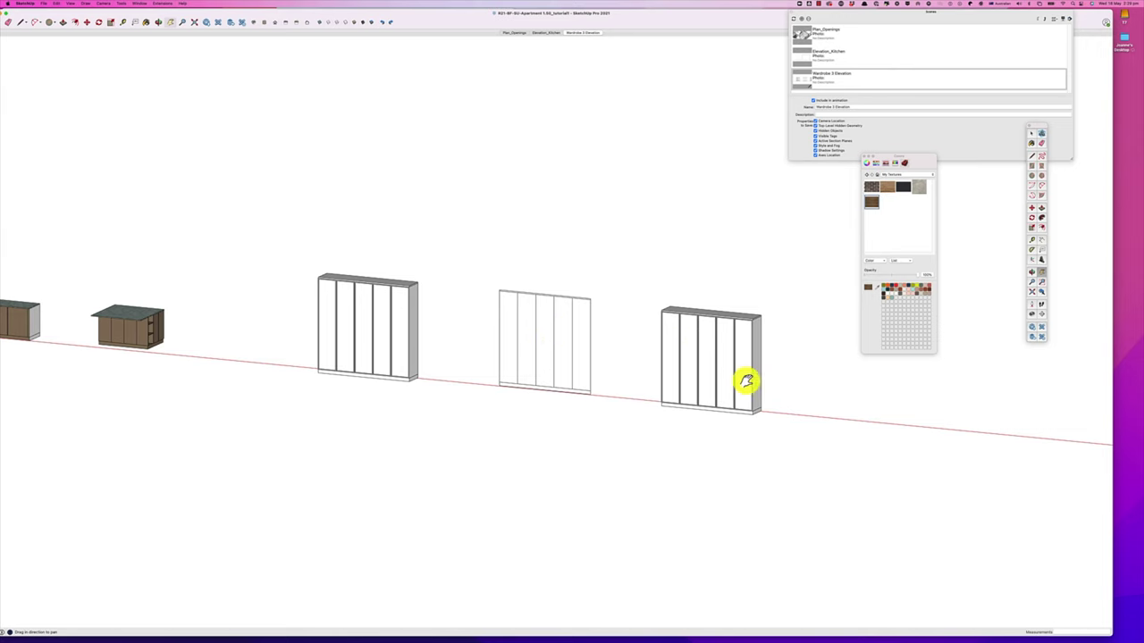
scroll(339, 328, "up", 3)
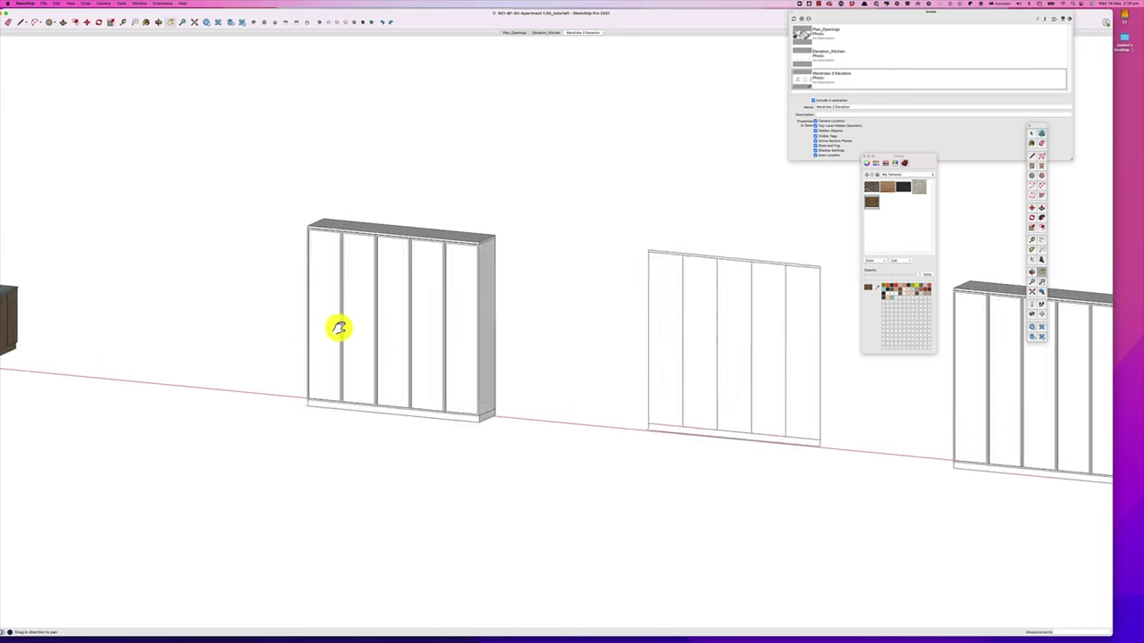
scroll(339, 328, "up", 5)
middle_click_drag(488, 367, 468, 313)
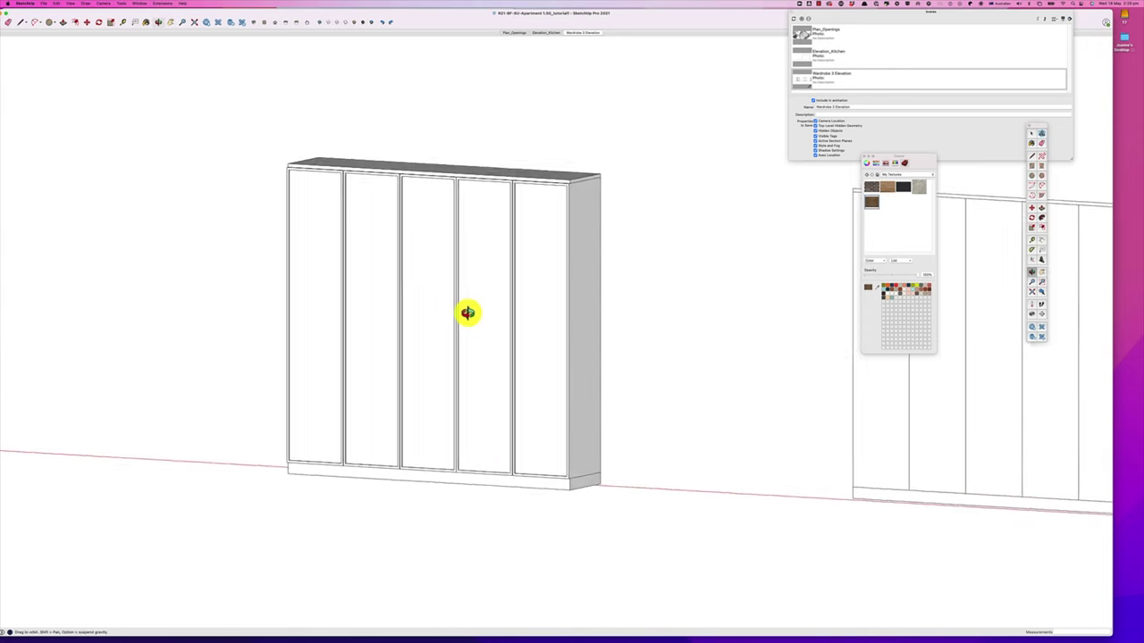
scroll(498, 474, "up", 10)
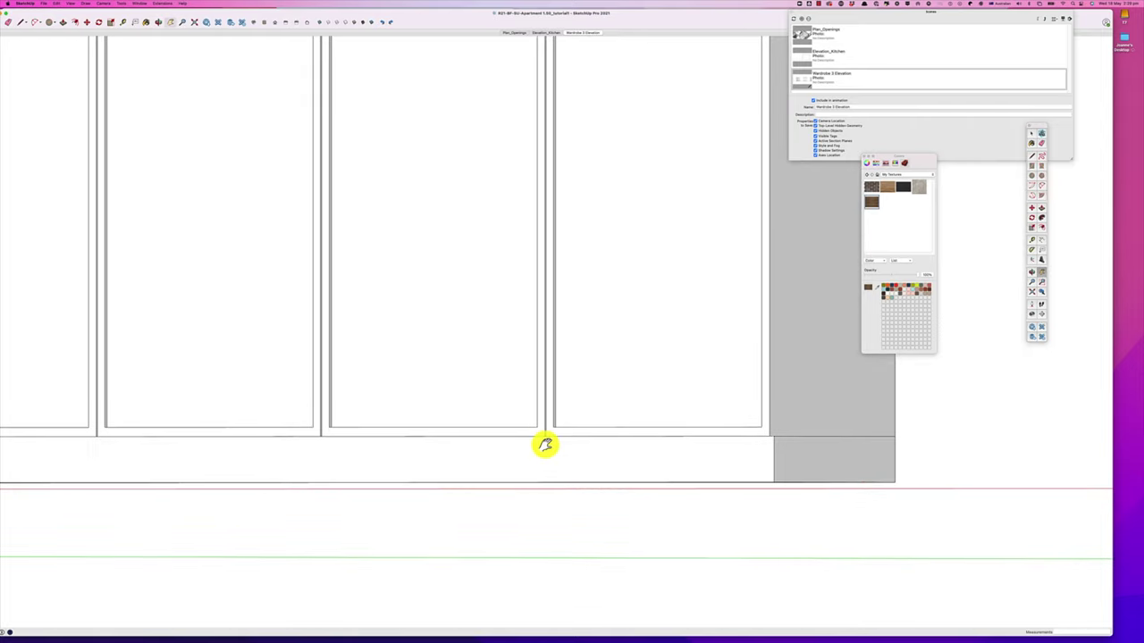
scroll(414, 417, "down", 8)
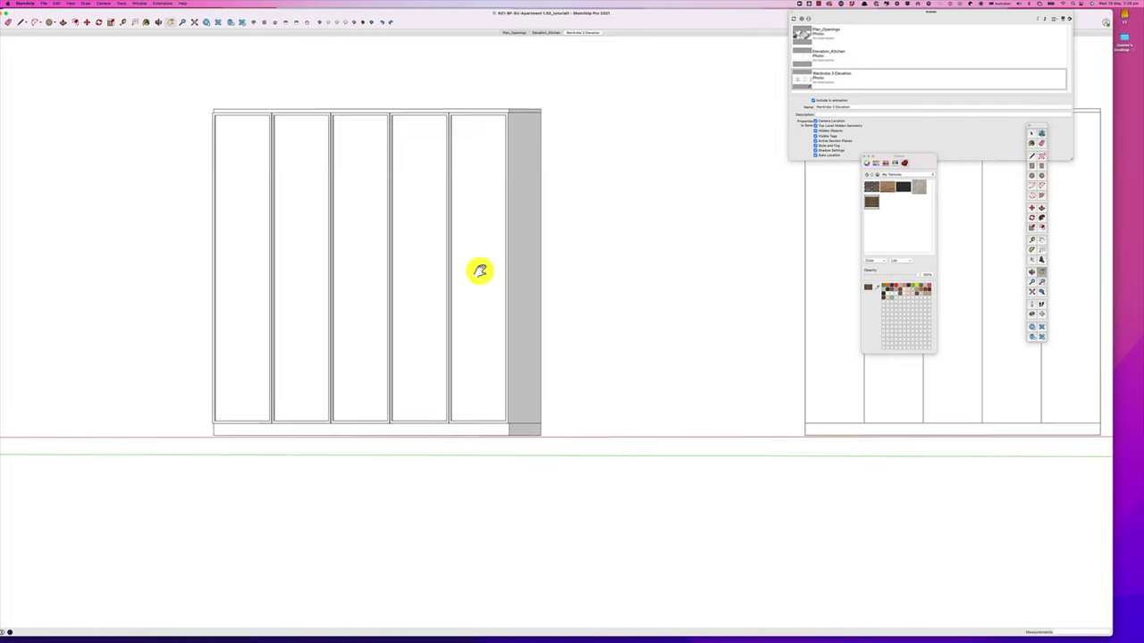
mouse_move(453, 12)
left_mouse_down()
mouse_move(544, 197)
mouse_move(446, 48)
mouse_move(462, 33)
left_mouse_up()
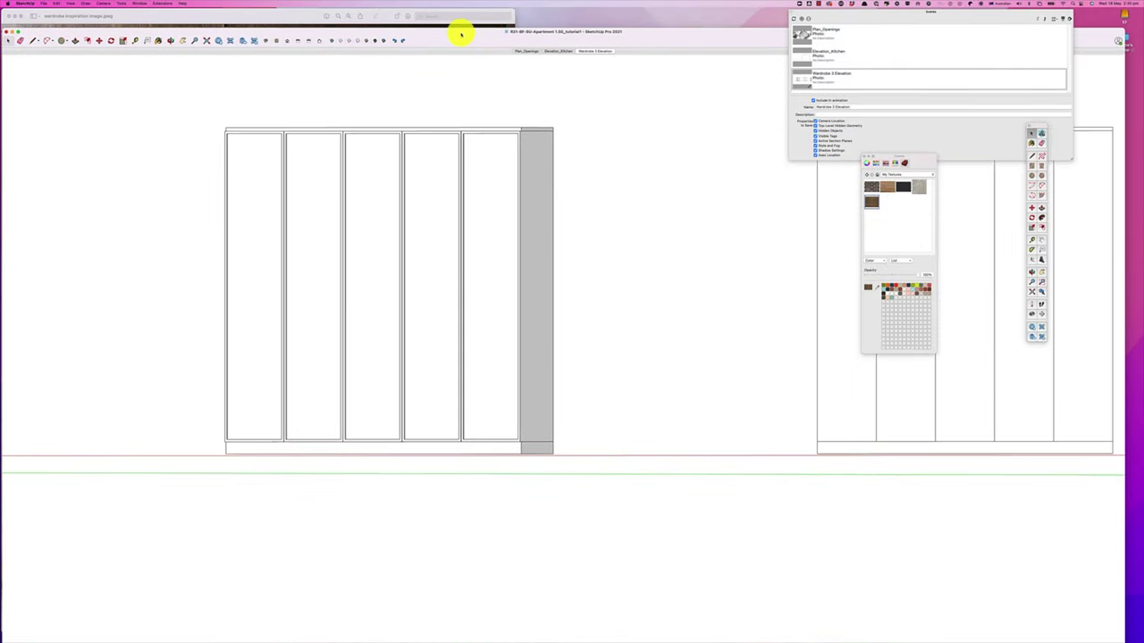
left_click(304, 16)
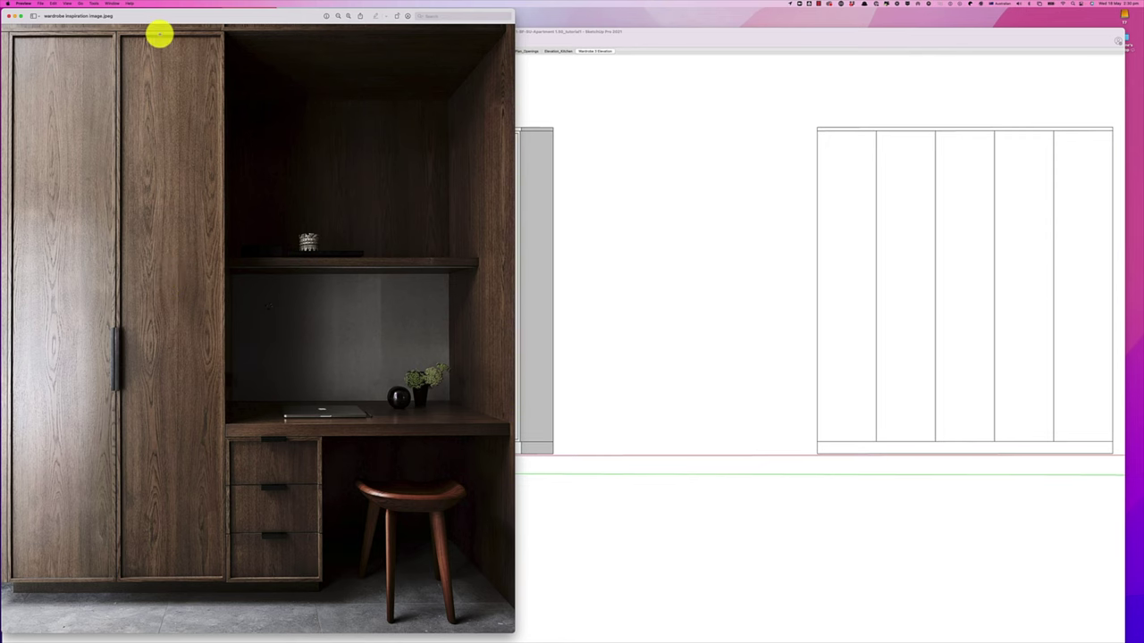
left_click(634, 330)
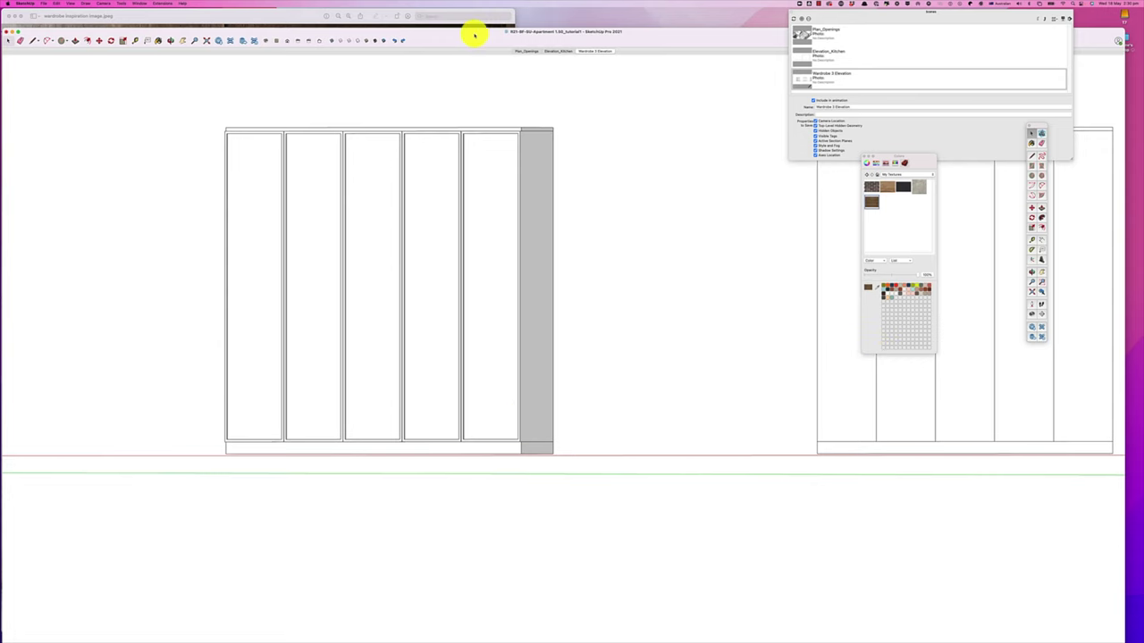
mouse_move(474, 34)
left_mouse_down()
mouse_move(504, 80)
mouse_move(455, 21)
mouse_move(488, 44)
mouse_move(491, 12)
mouse_move(490, 28)
mouse_move(481, 22)
left_mouse_up()
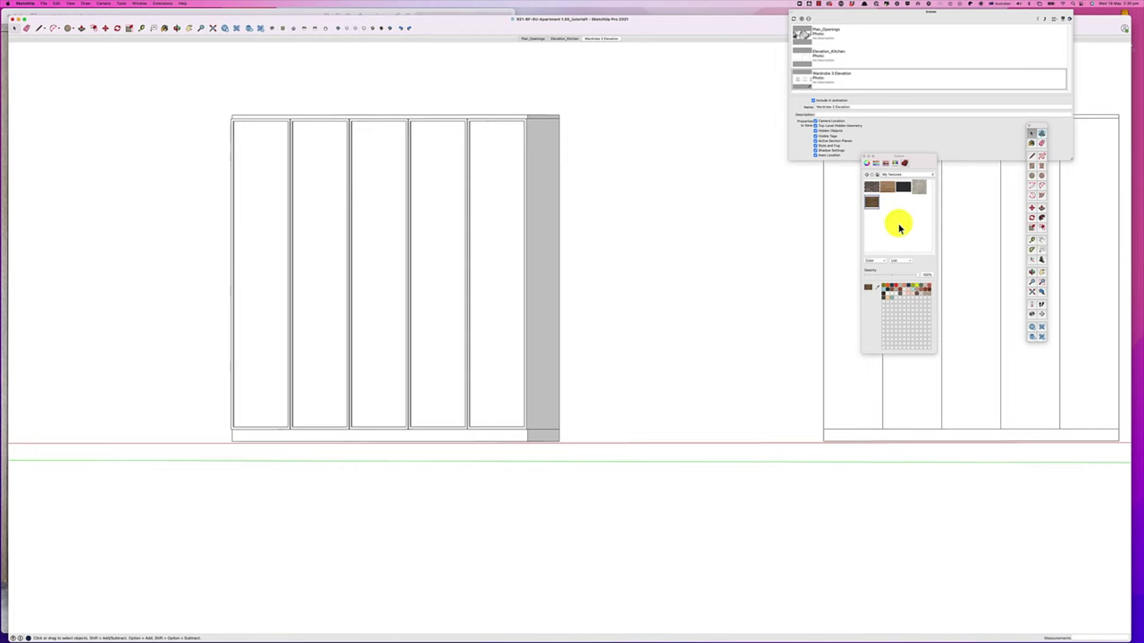
Show the Architextures Walnut page in Chrome, then switch to SketchUp Texture Club's Architecture › Wood category
mouse_move(488, 33)
left_mouse_down()
mouse_move(470, 173)
mouse_move(508, 247)
mouse_move(509, 194)
left_mouse_up()
left_click(619, 169)
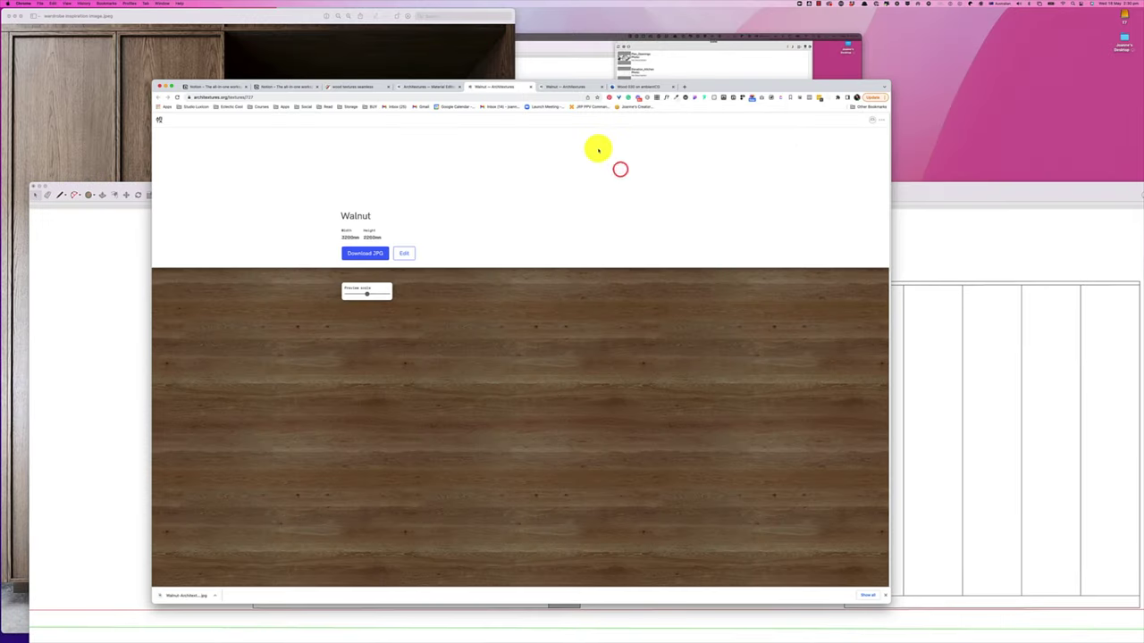
left_click_drag(704, 87, 682, 27)
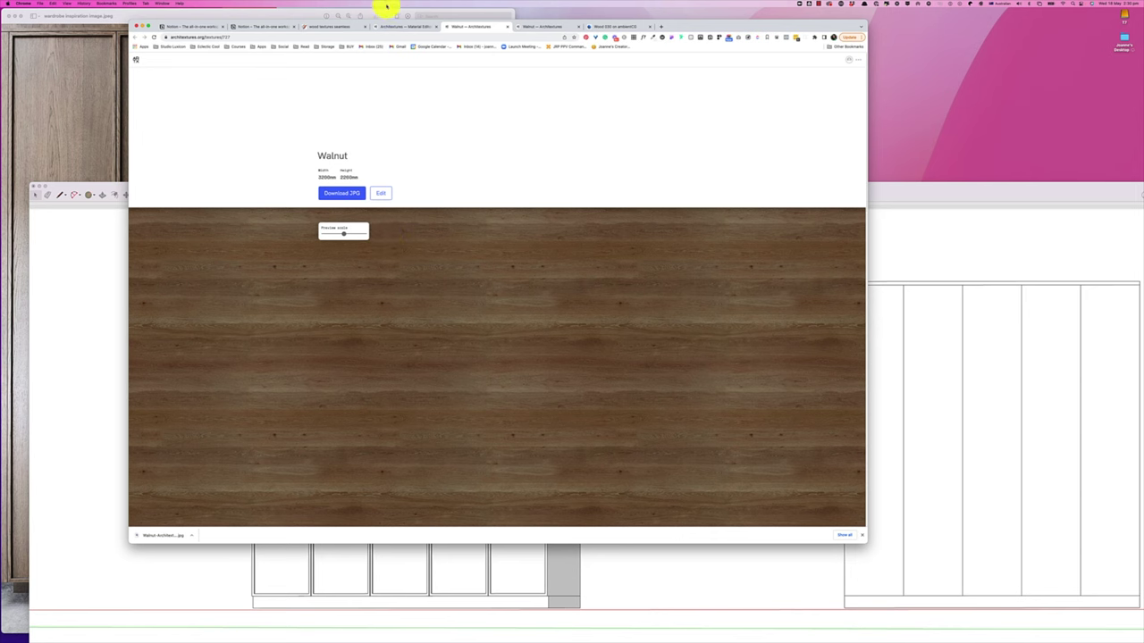
left_click(319, 26)
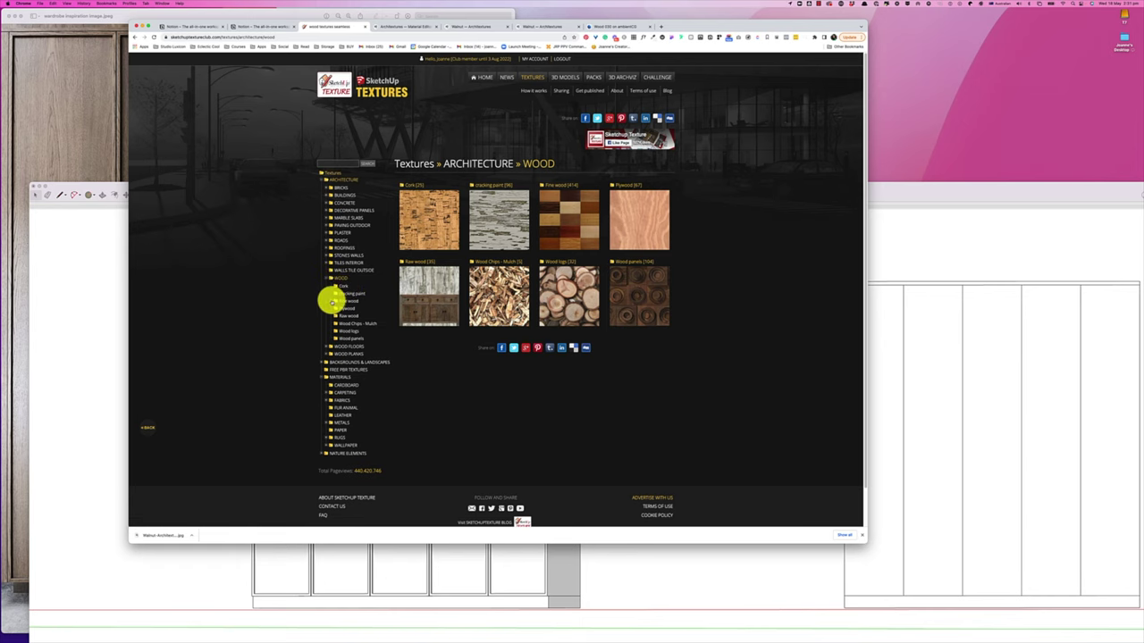
Browse the Fine wood › Dark wood thumbnails, then return to the Architextures wood library
left_click(331, 301)
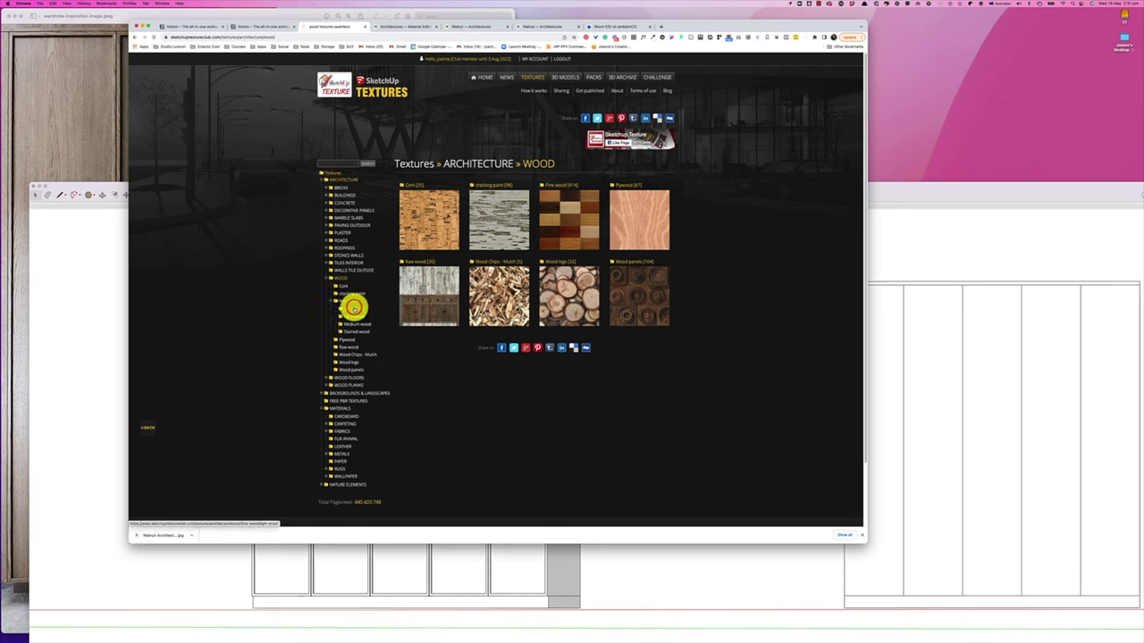
left_click(354, 308)
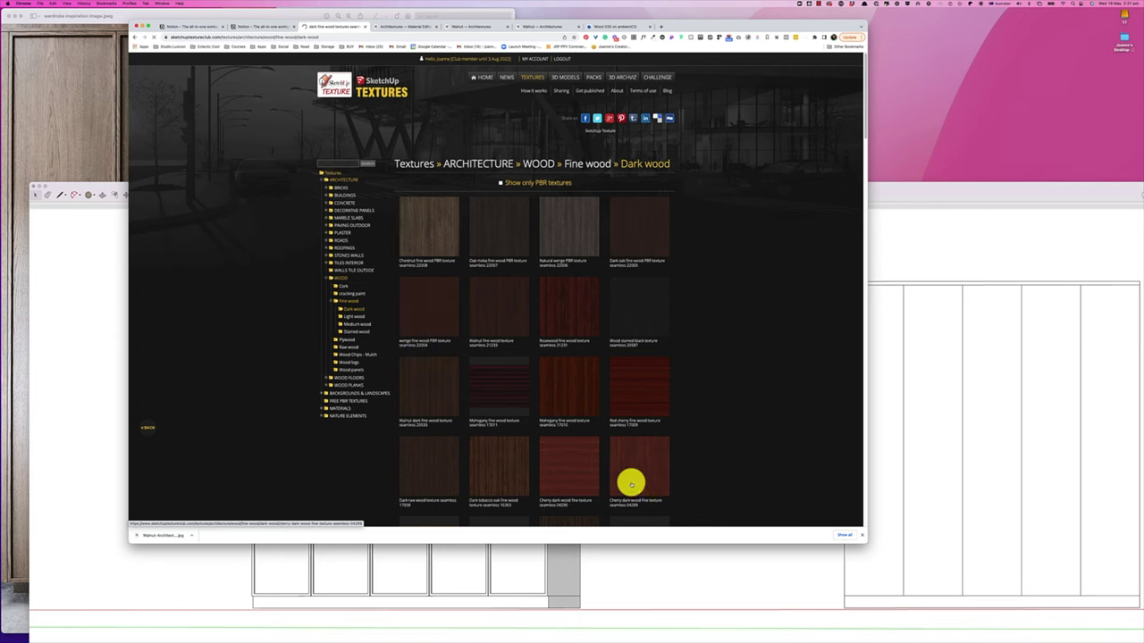
scroll(576, 433, "down", 5)
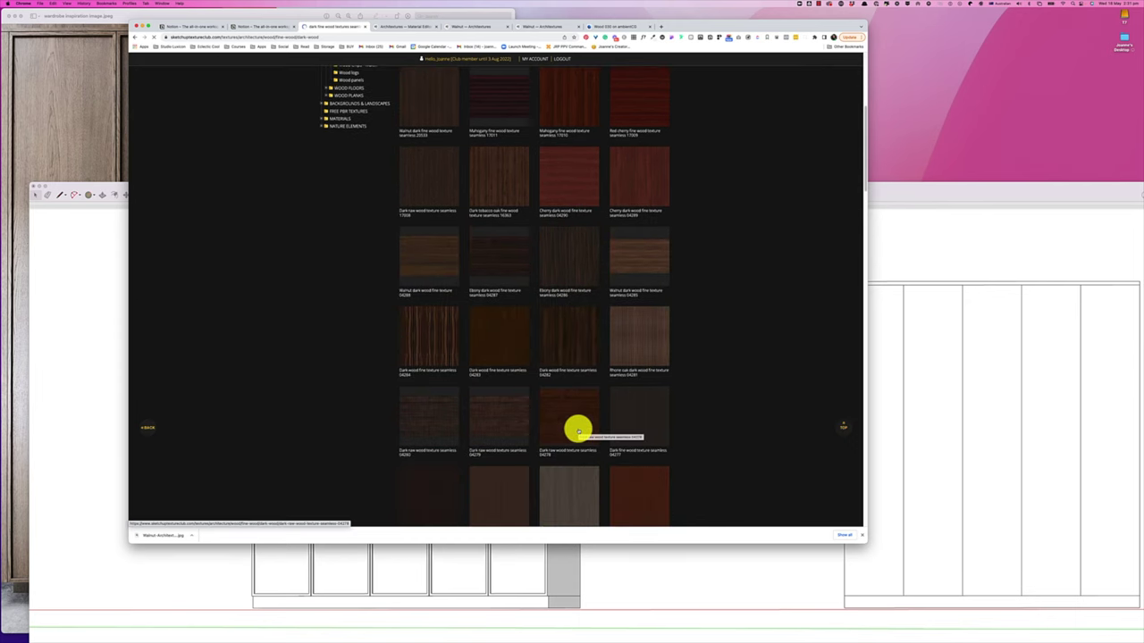
scroll(577, 431, "down", 3)
scroll(577, 431, "up", 8)
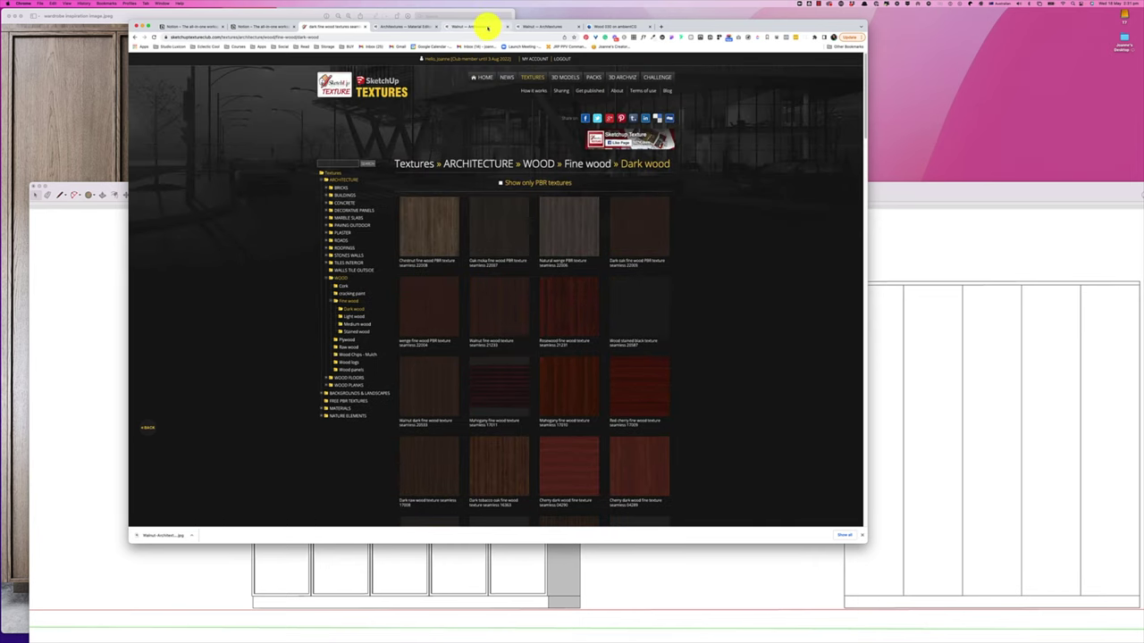
left_click(391, 27)
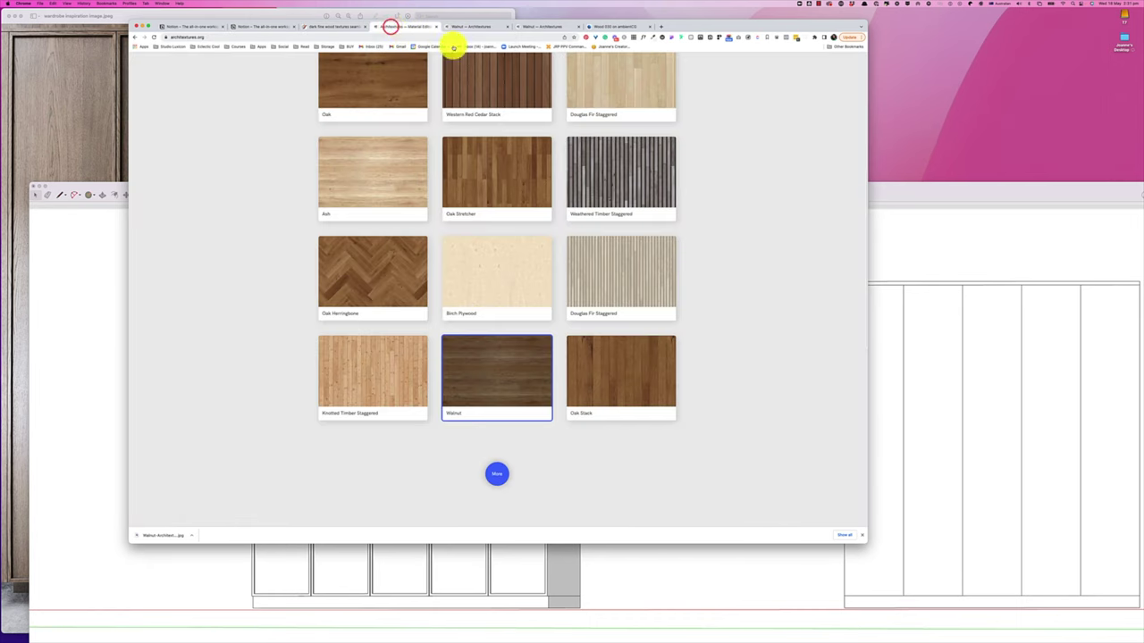
Look through the Architextures wood materials library
scroll(486, 245, "up", 5)
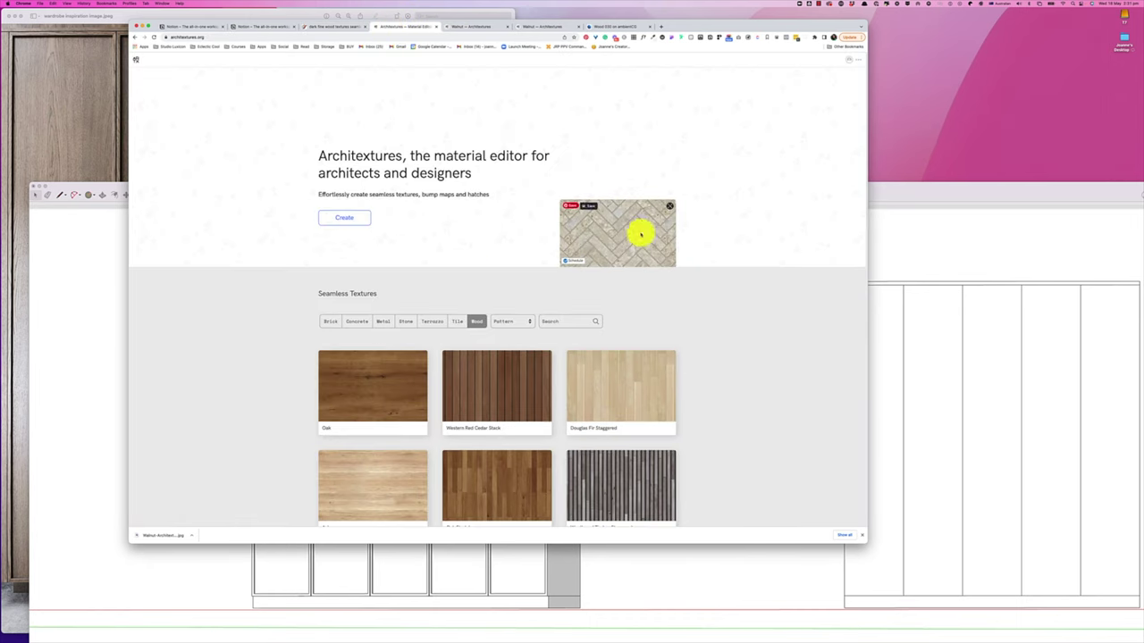
mouse_move(630, 253)
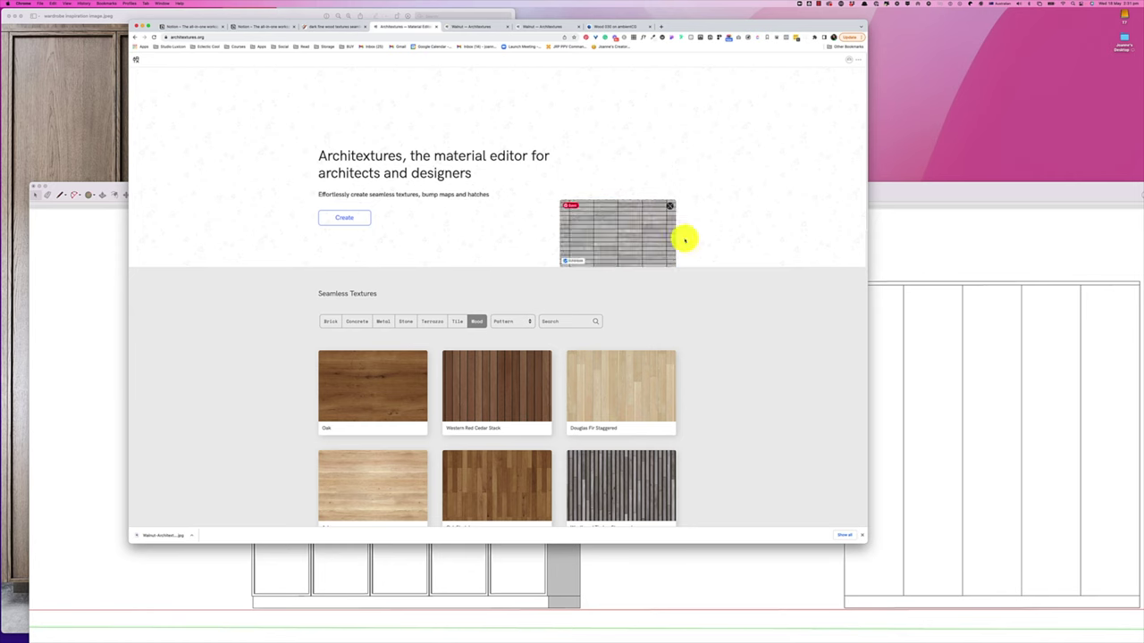
scroll(613, 367, "down", 5)
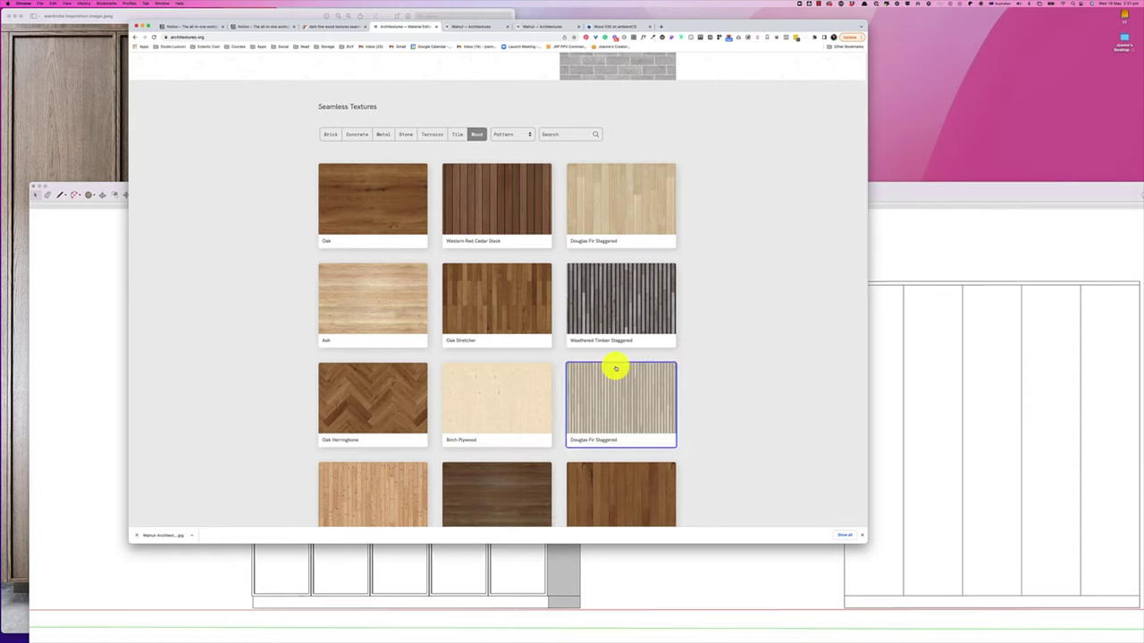
scroll(615, 366, "up", 5)
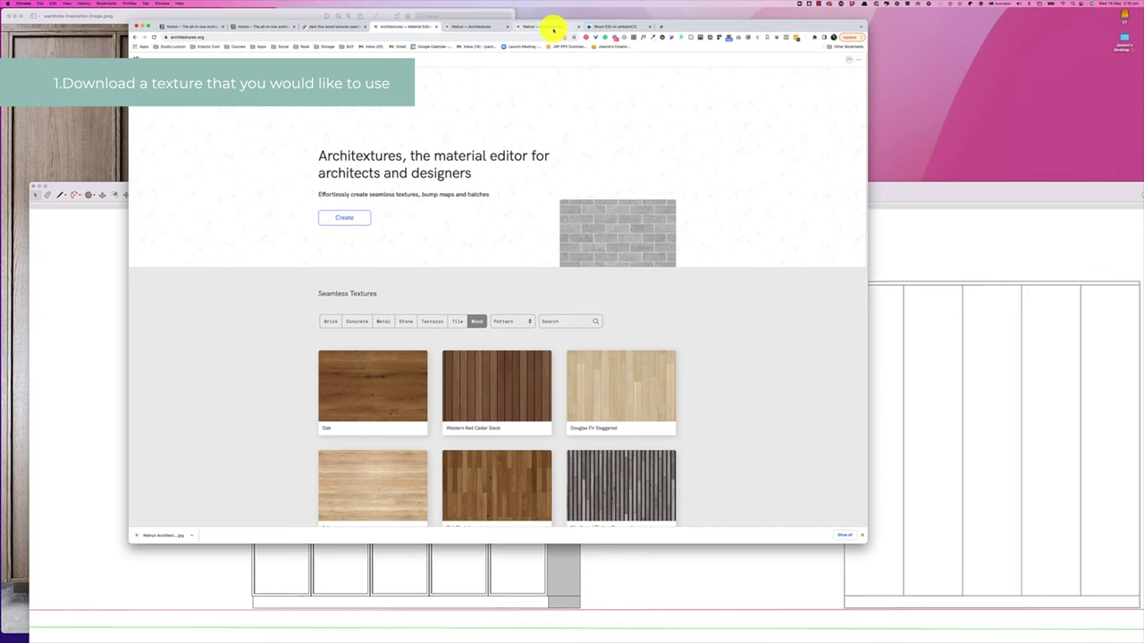
Download the 2200 mm Walnut texture as a JPG and adjust its preview scale
left_click(551, 26)
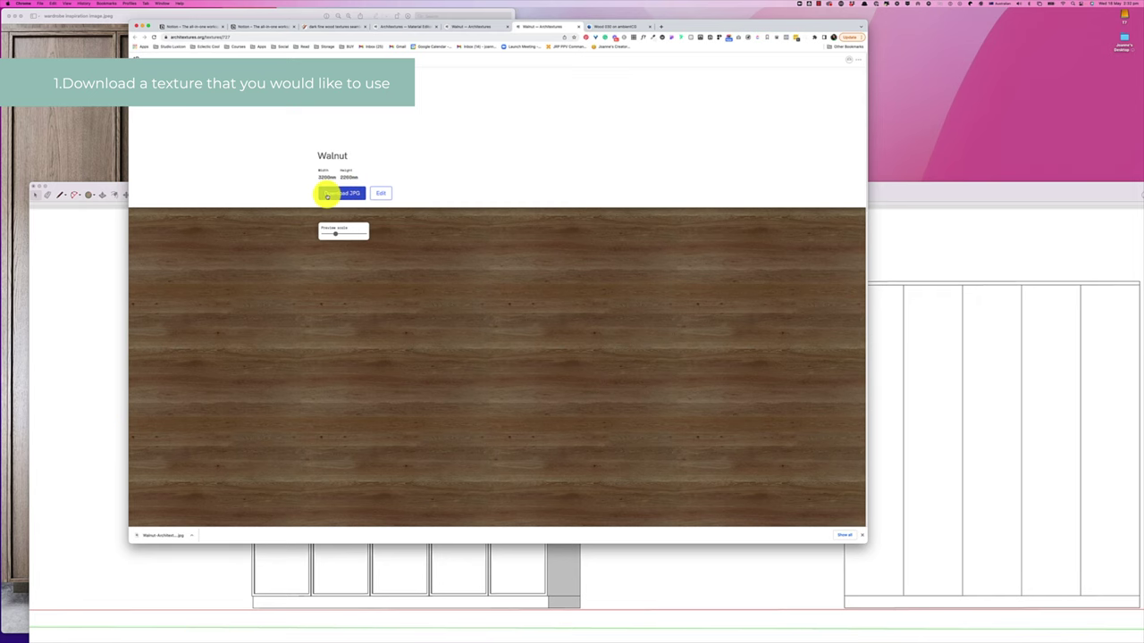
left_click(328, 196)
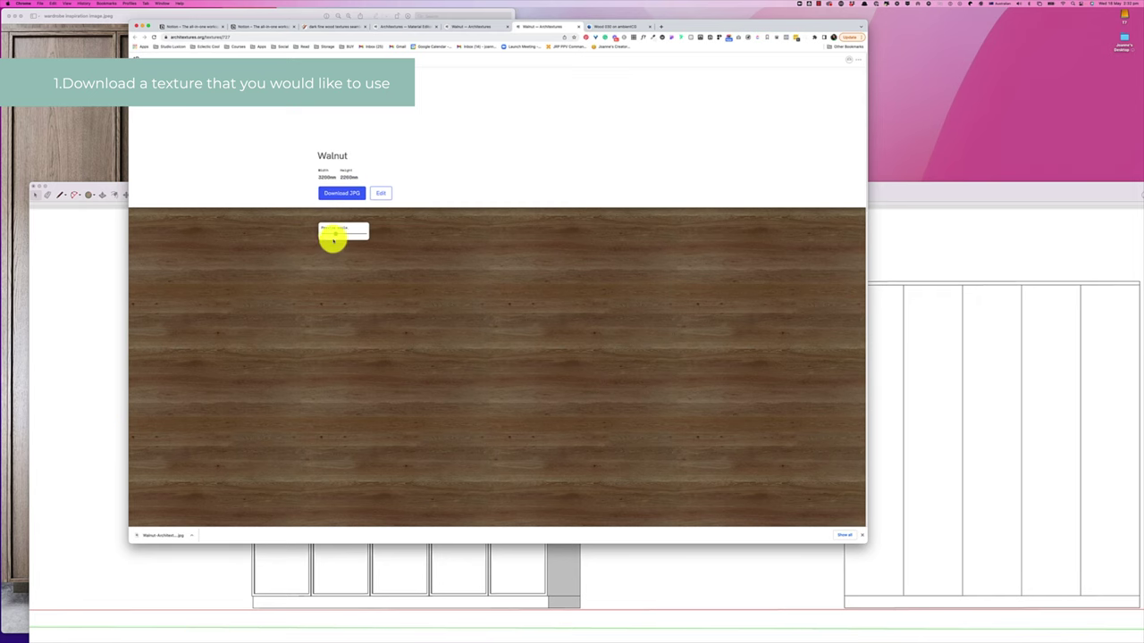
mouse_move(335, 234)
left_mouse_down()
mouse_move(360, 235)
mouse_move(303, 237)
mouse_move(328, 234)
left_mouse_up()
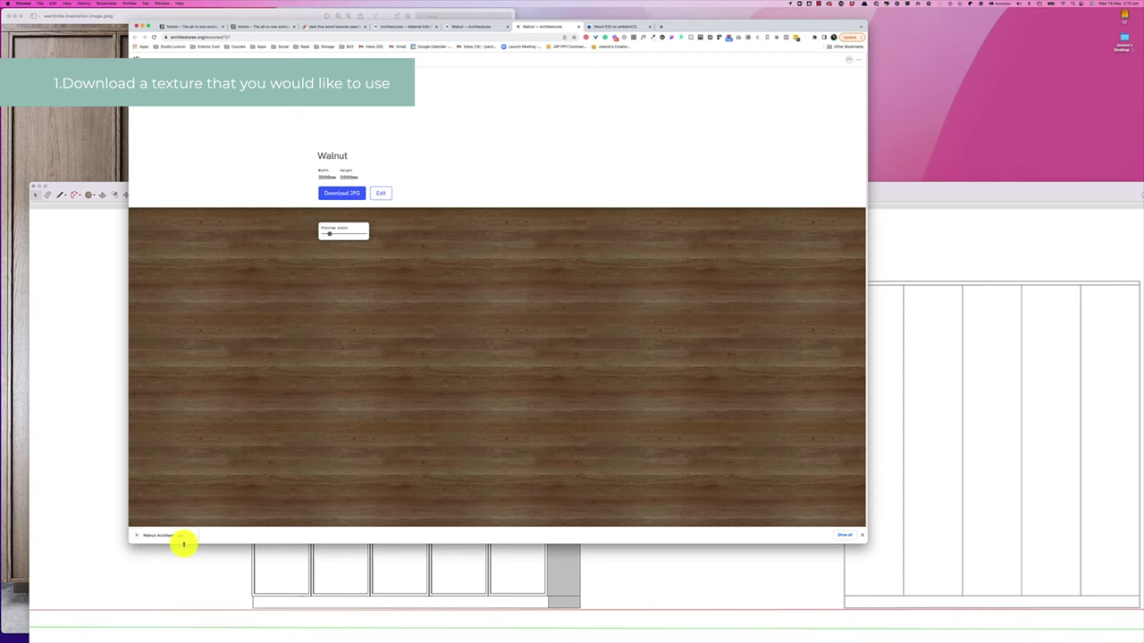
Create a new SketchUp material from the downloaded Walnut image file
left_click(910, 246)
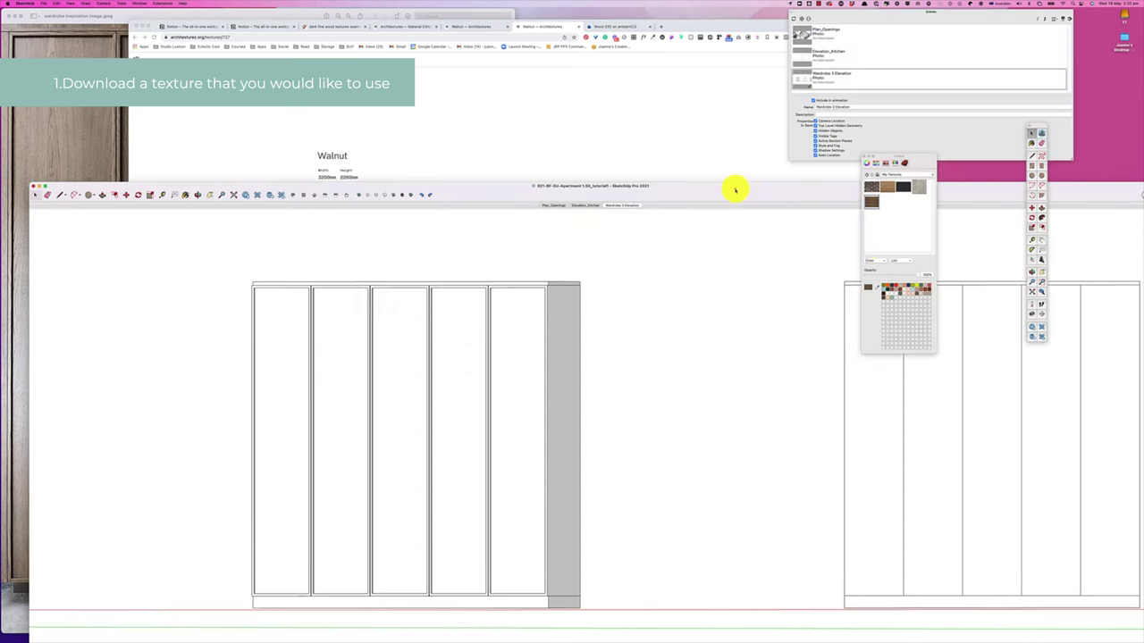
left_click_drag(705, 25, 722, 17)
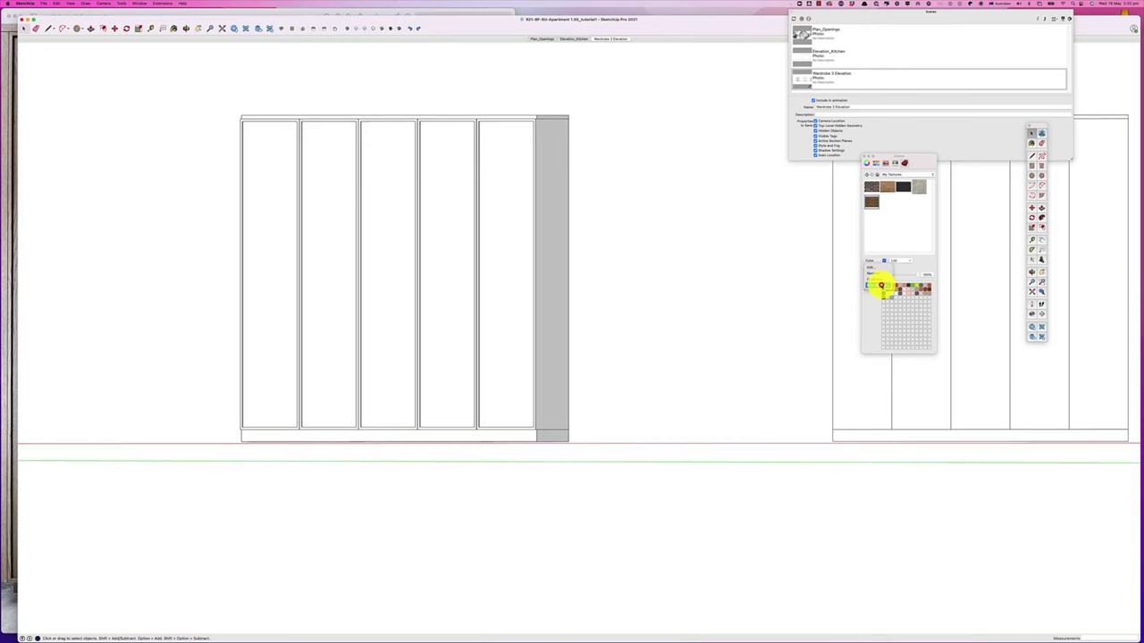
left_click(882, 286)
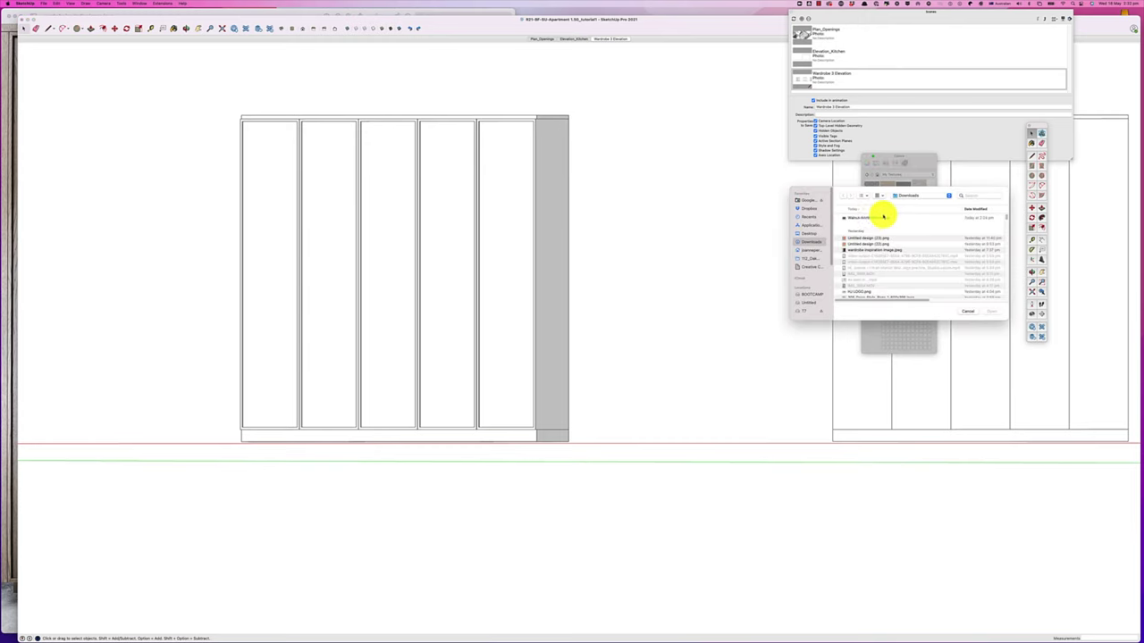
left_click(865, 218)
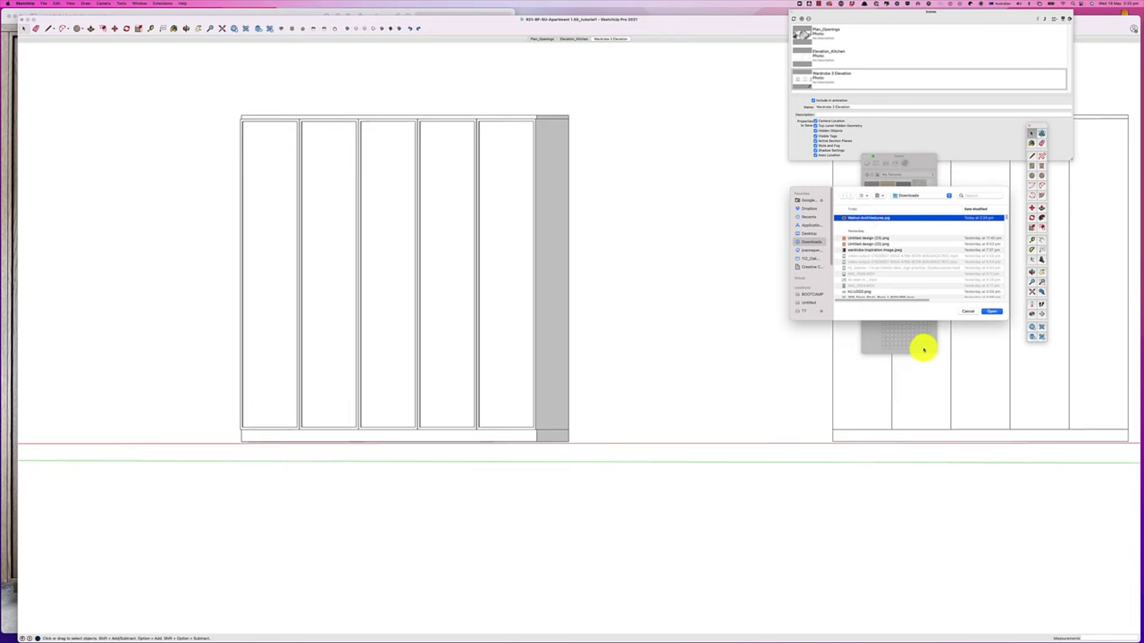
left_click(995, 311)
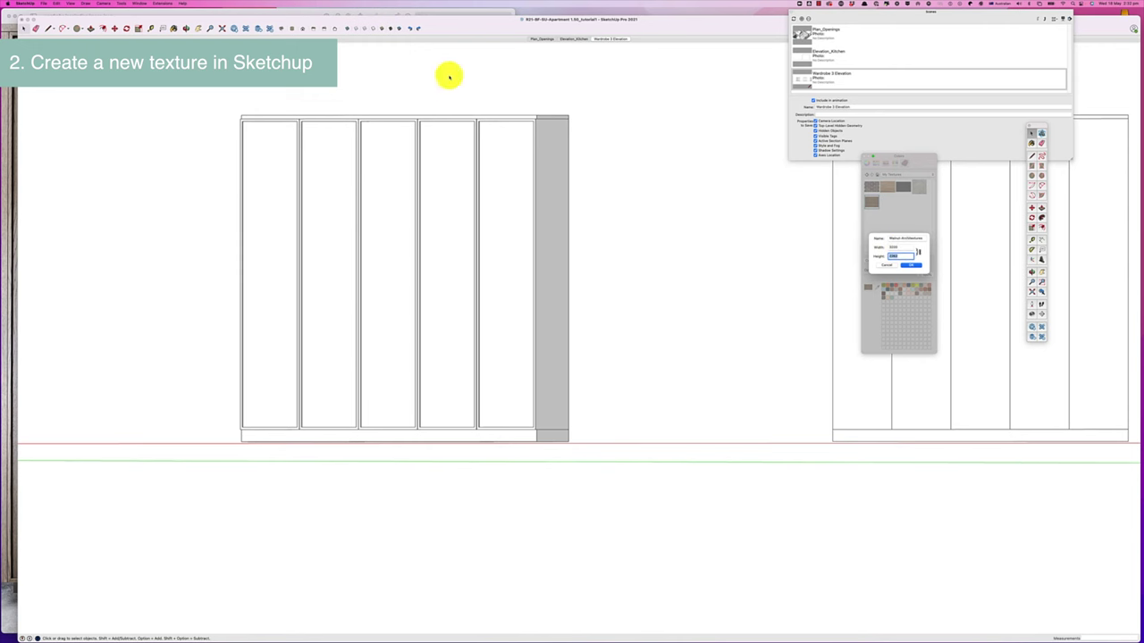
Check the Walnut size on Architextures and confirm the texture at 2200 × 2200 mm
mouse_move(489, 26)
left_mouse_down()
mouse_move(471, 309)
mouse_move(478, 283)
left_mouse_up()
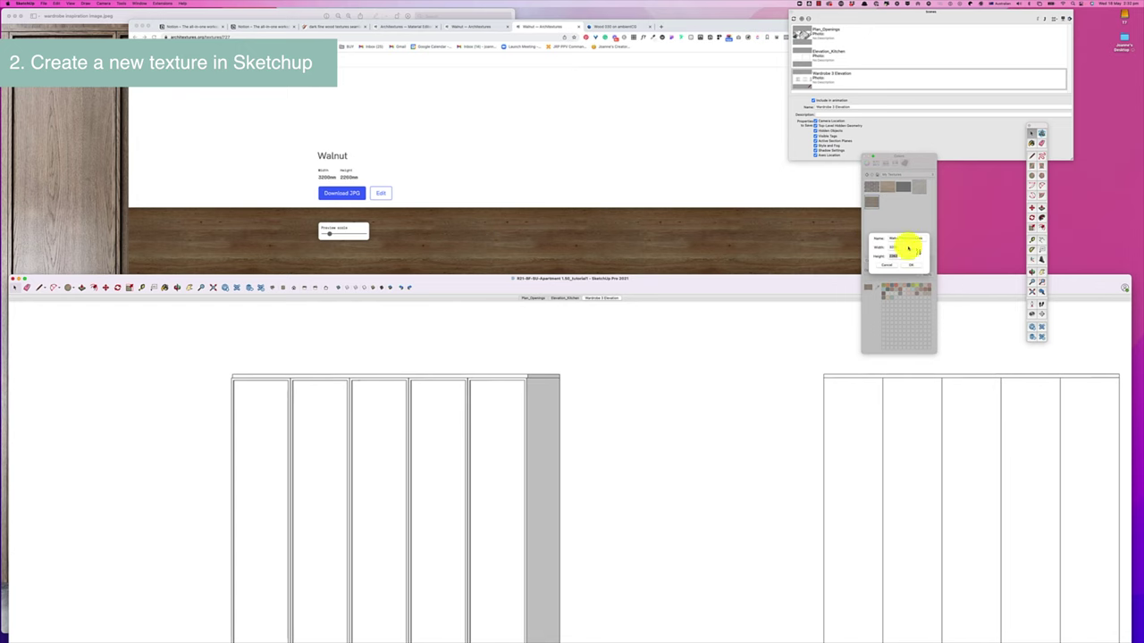
mouse_move(758, 286)
left_mouse_down()
mouse_move(755, 110)
mouse_move(774, 36)
left_mouse_up()
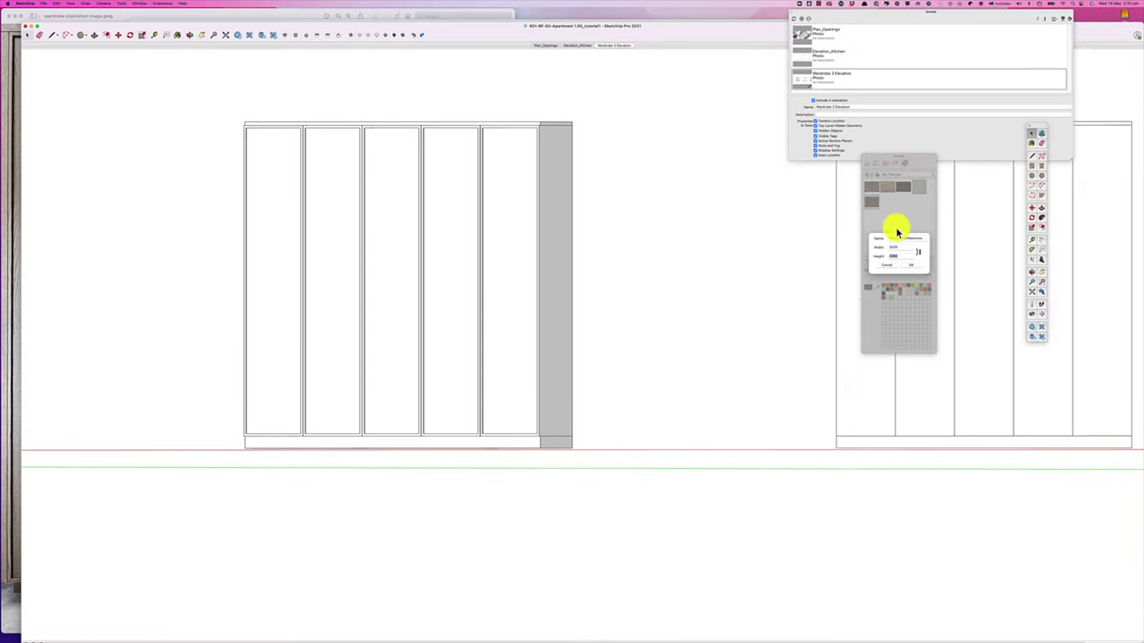
left_click(908, 264)
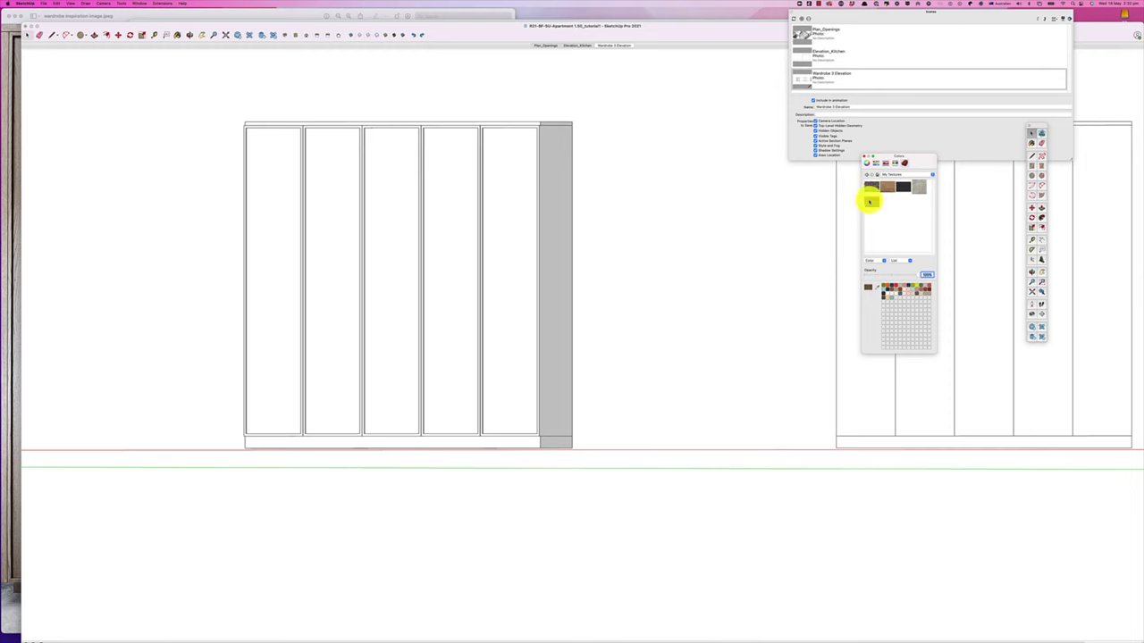
Pick the walnut material, open the wardrobe group and briefly select its rightmost door
left_click(870, 200)
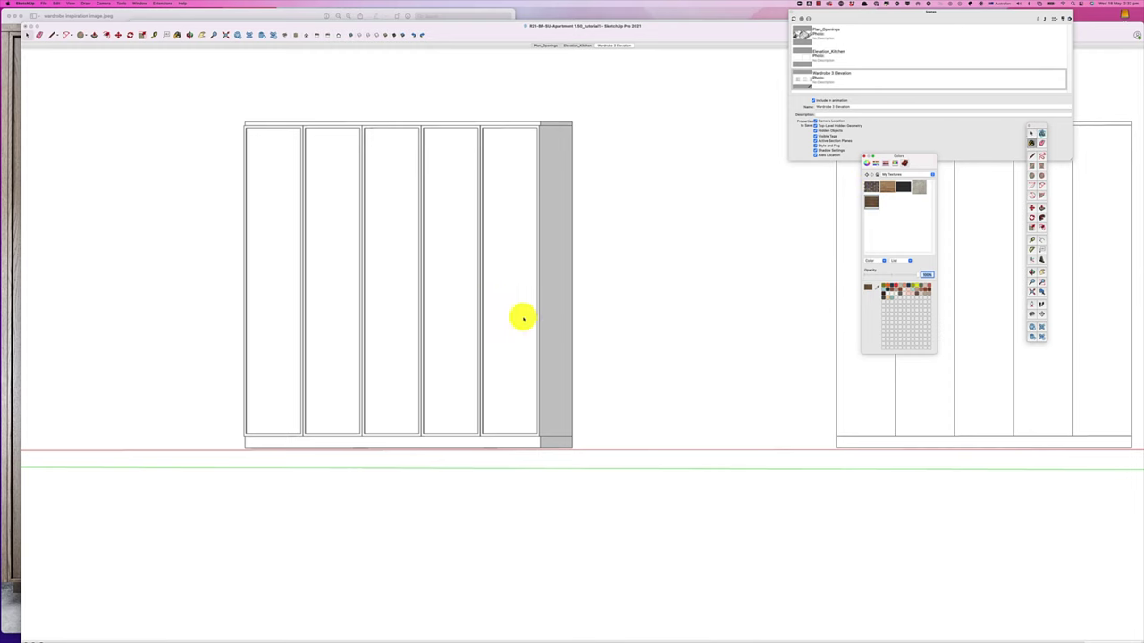
scroll(508, 370, "down", 5)
scroll(509, 368, "down", 2)
scroll(508, 365, "up", 6)
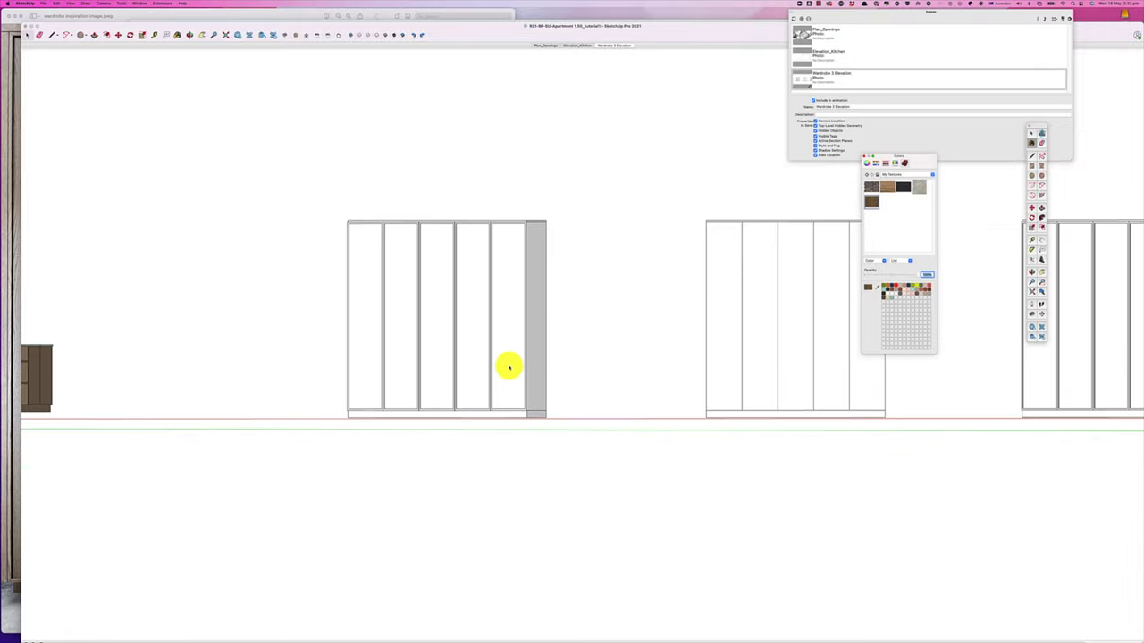
left_click(504, 343)
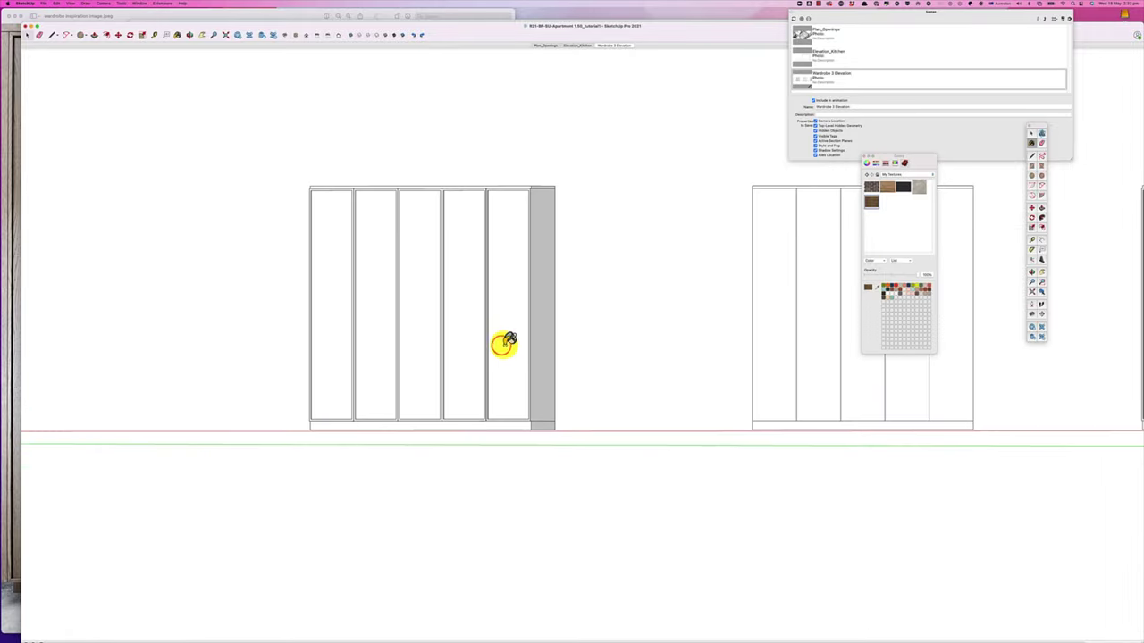
double_click(505, 341)
left_click(505, 339)
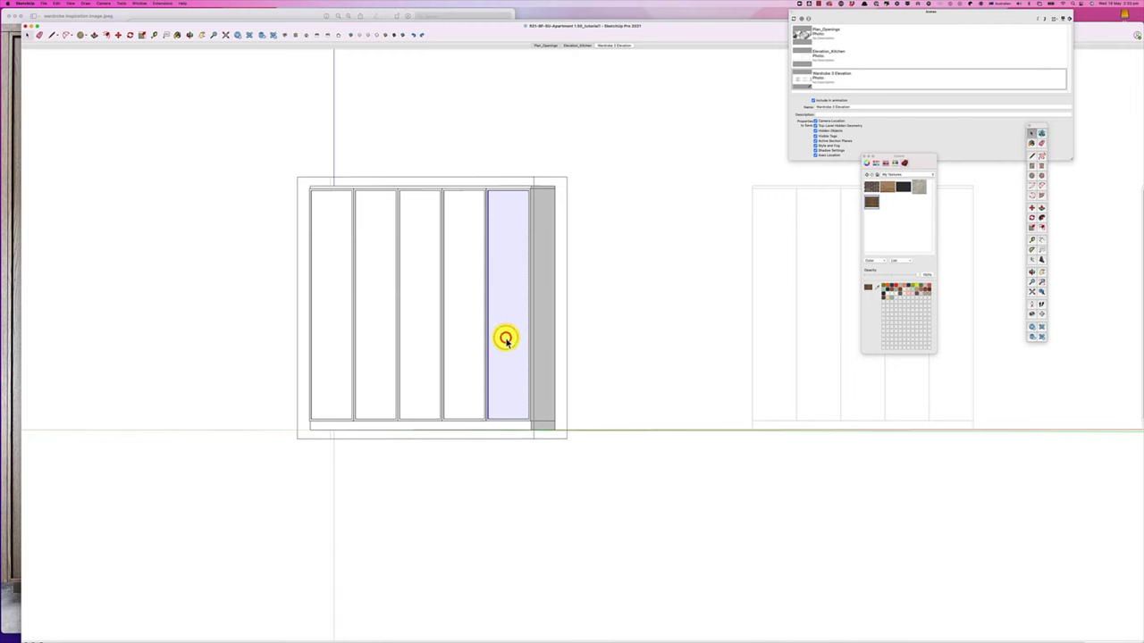
scroll(496, 208, "up", 3)
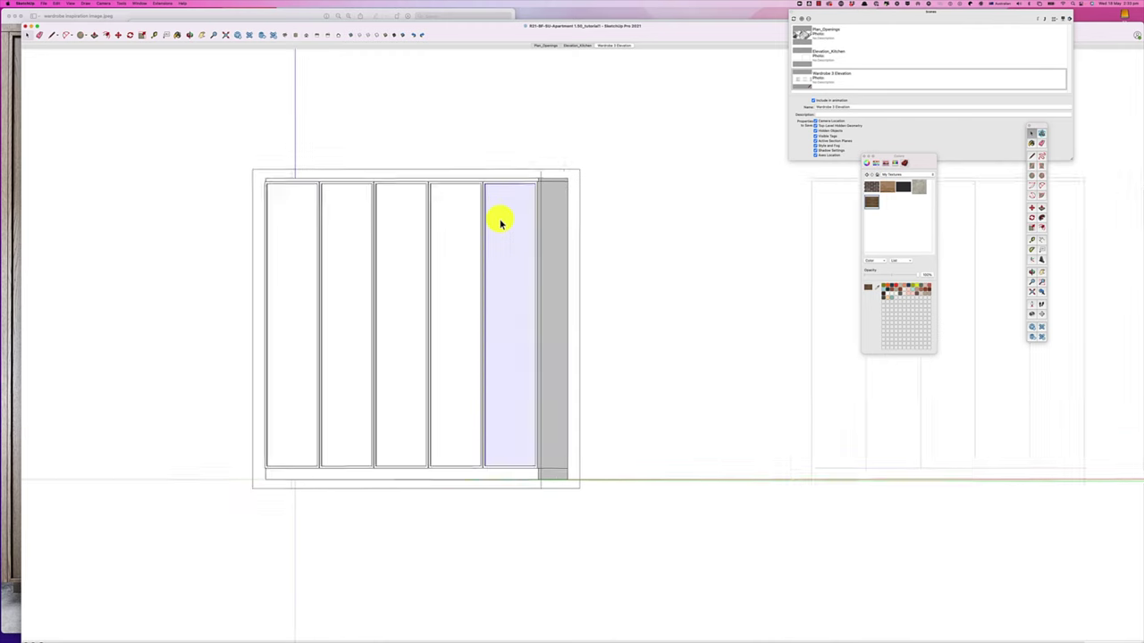
scroll(499, 219, "down", 3)
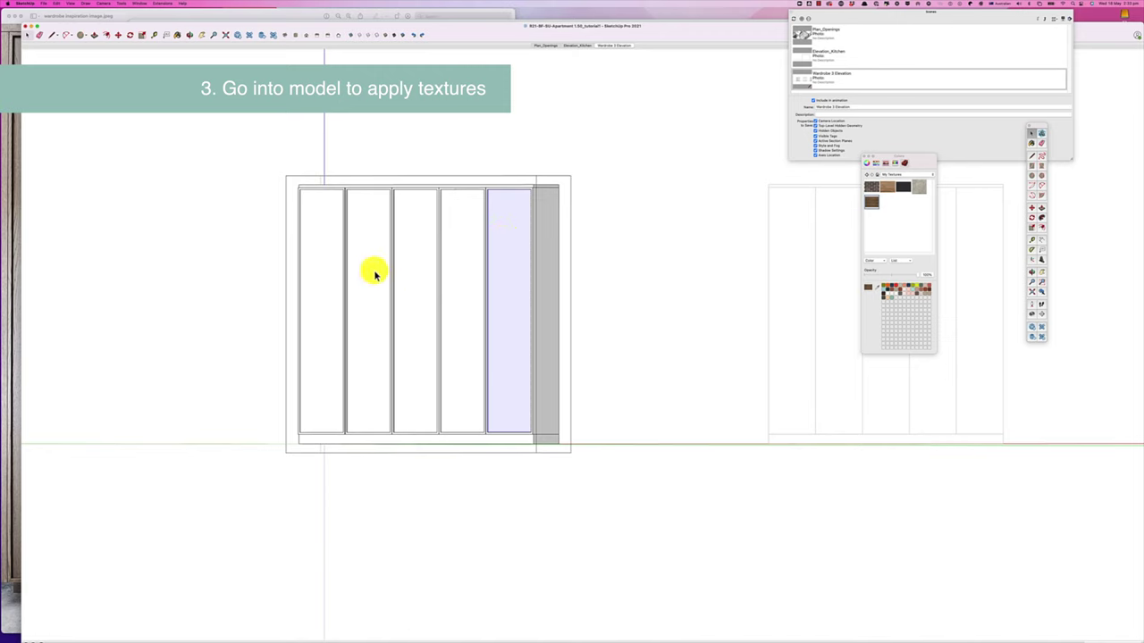
left_click(593, 311)
Paint the entire wardrobe group with the walnut texture
scroll(593, 322, "down", 5)
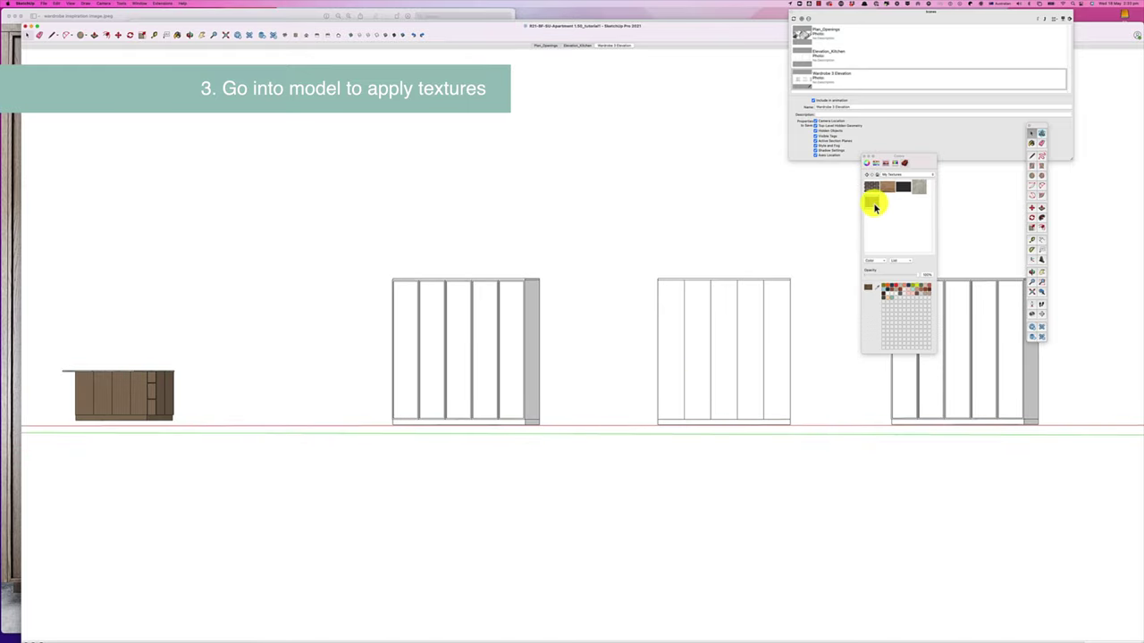
left_click(875, 207)
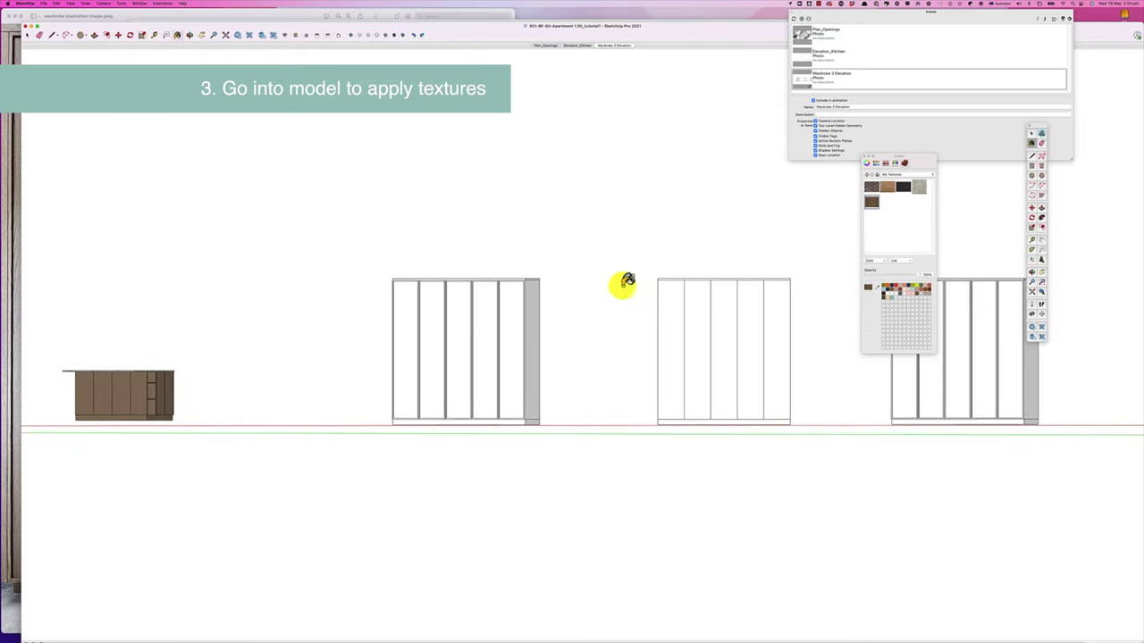
left_click(478, 344)
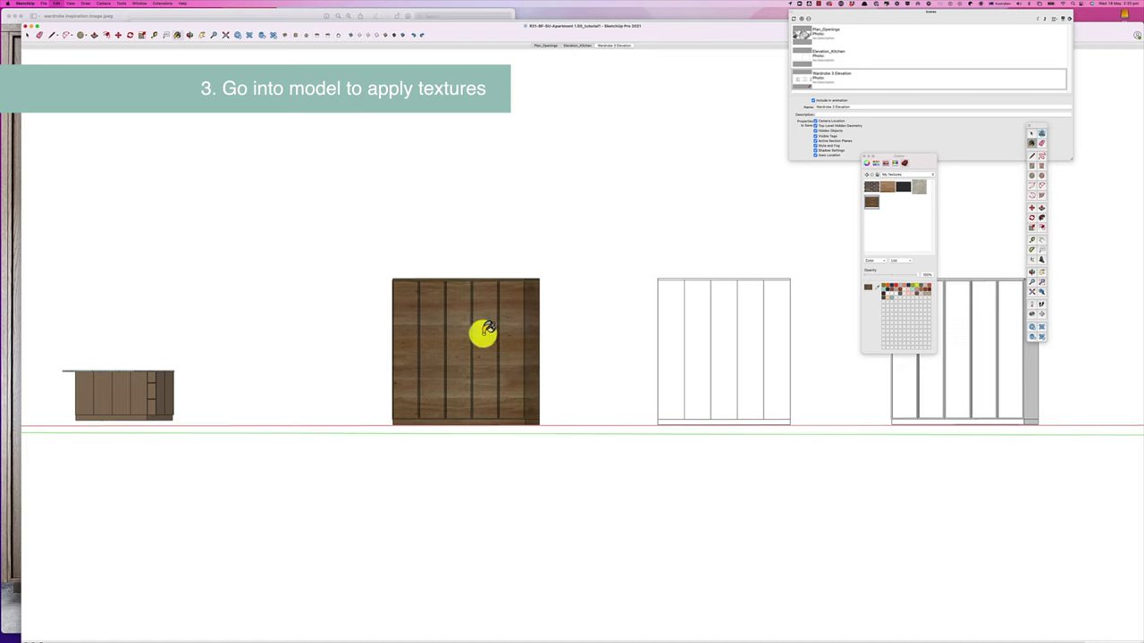
Undo the all-over walnut paint and select the wardrobe's rightmost door panel
key("super+z")
key("space")
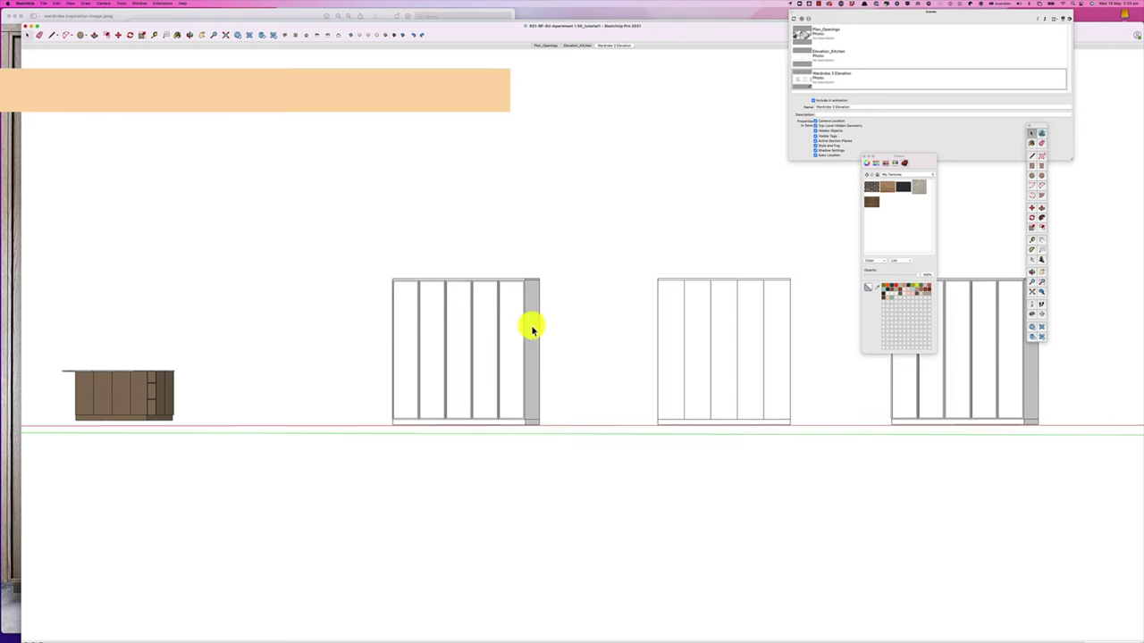
double_click(506, 330)
left_click(508, 331)
Paint only the rightmost door with the brown walnut texture
scroll(510, 329, "up", 2)
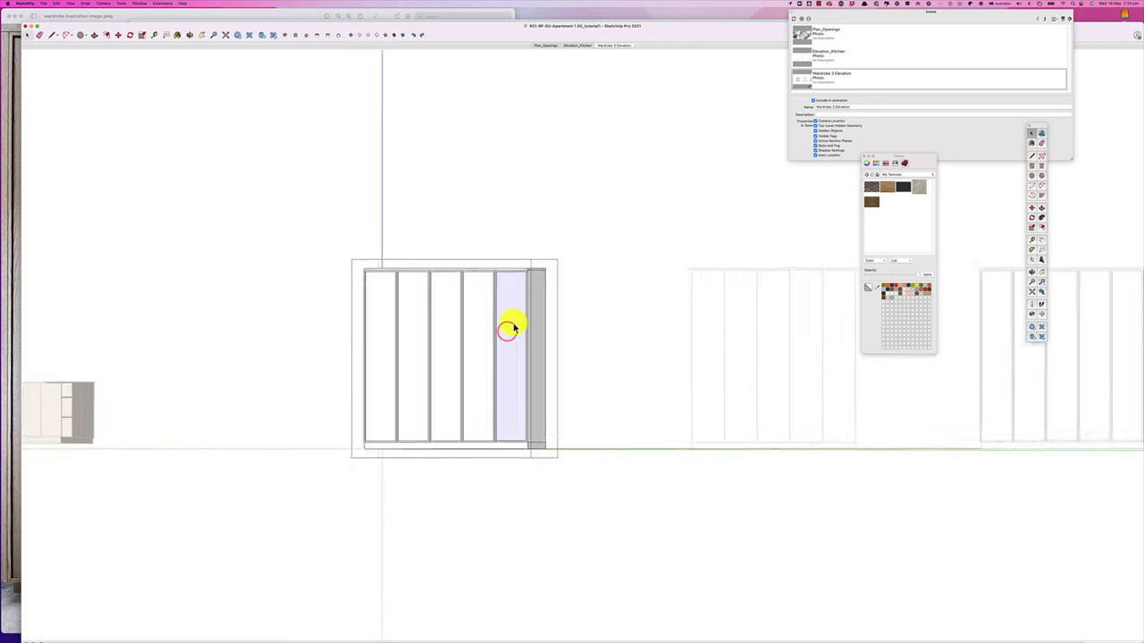
scroll(510, 327, "up", 2)
scroll(509, 327, "down", 1)
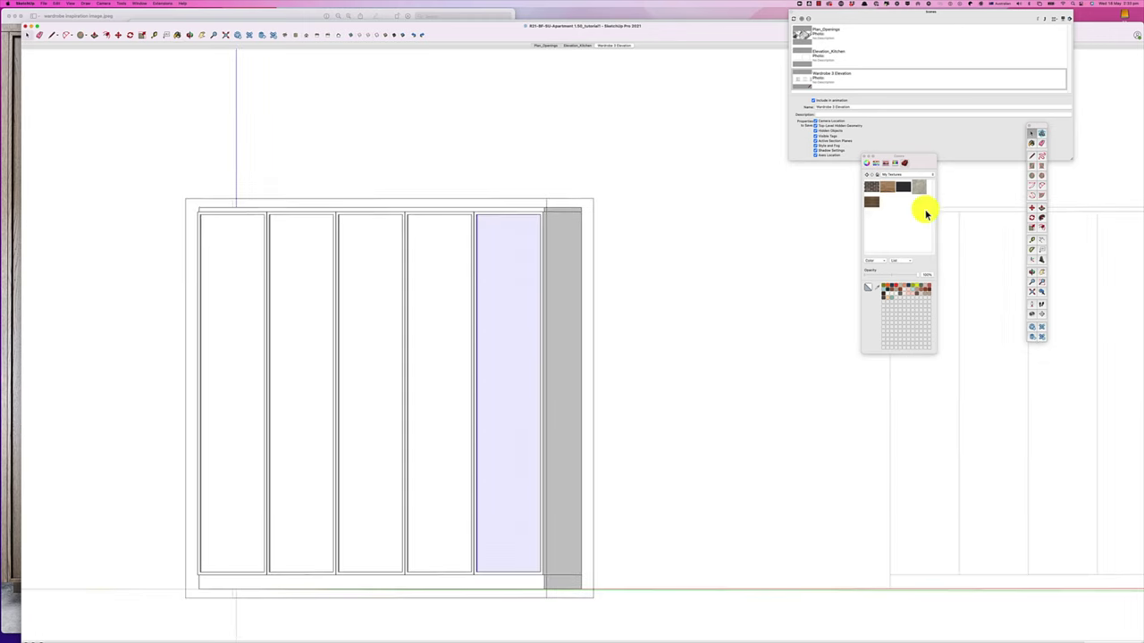
left_click(872, 201)
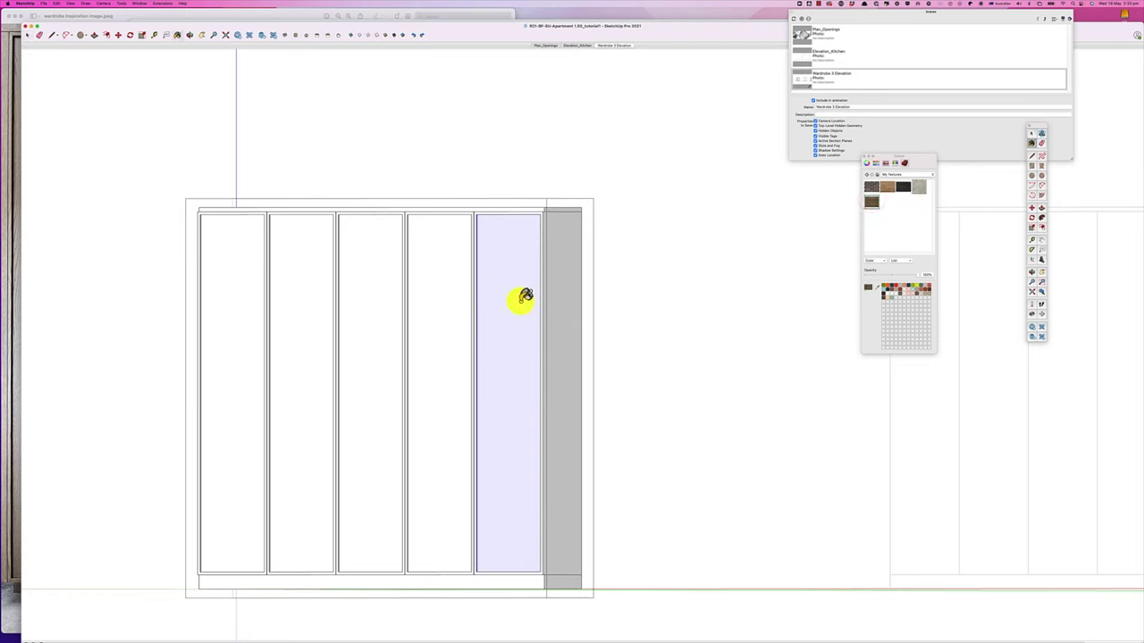
left_click(522, 298)
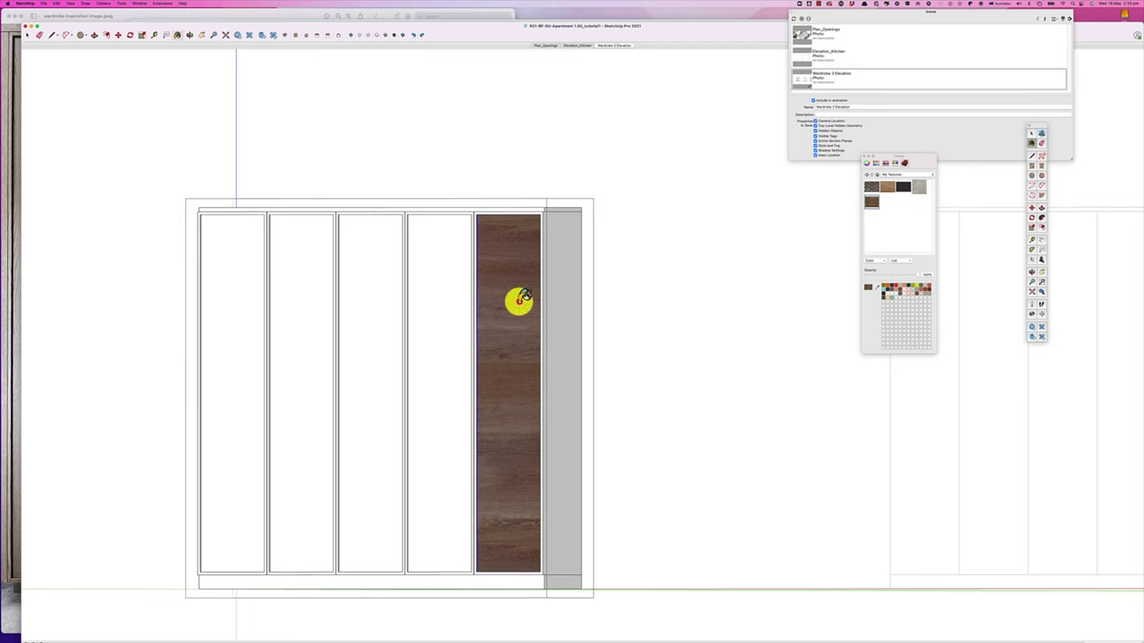
right_click(516, 365)
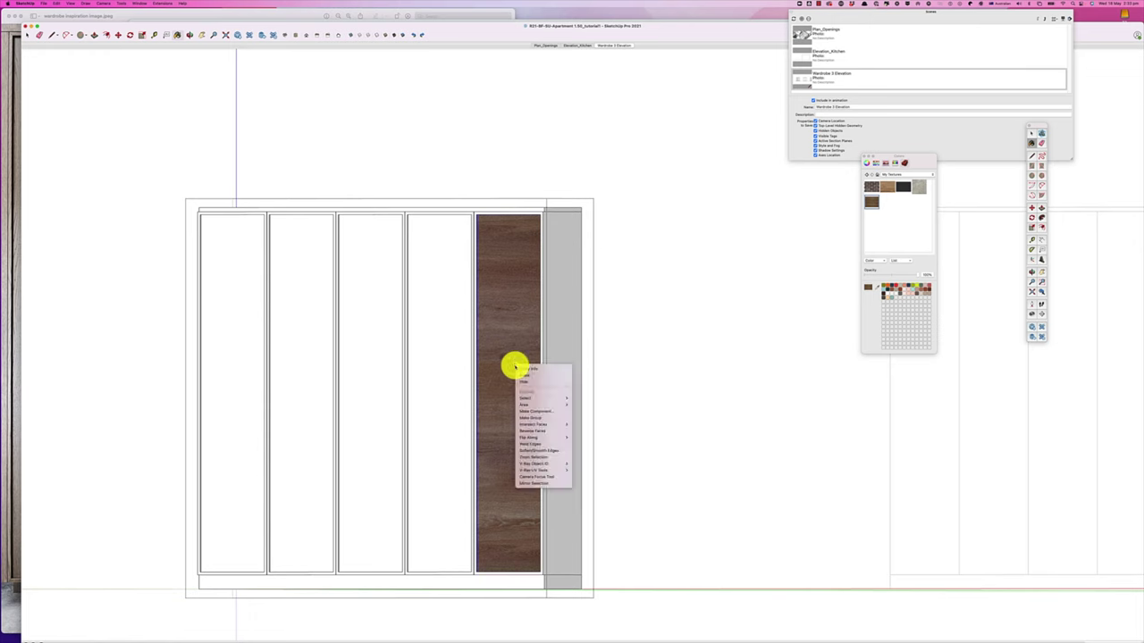
Use Texture > Position on the rightmost door to rotate and stretch the walnut grain vertically
left_click(643, 354)
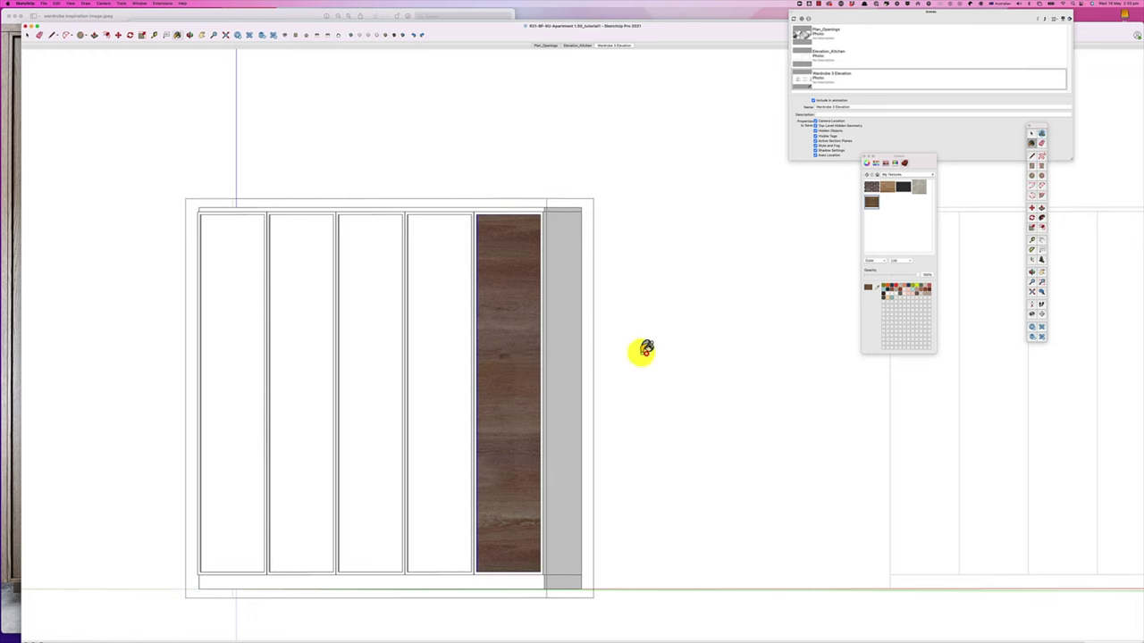
right_click(515, 352)
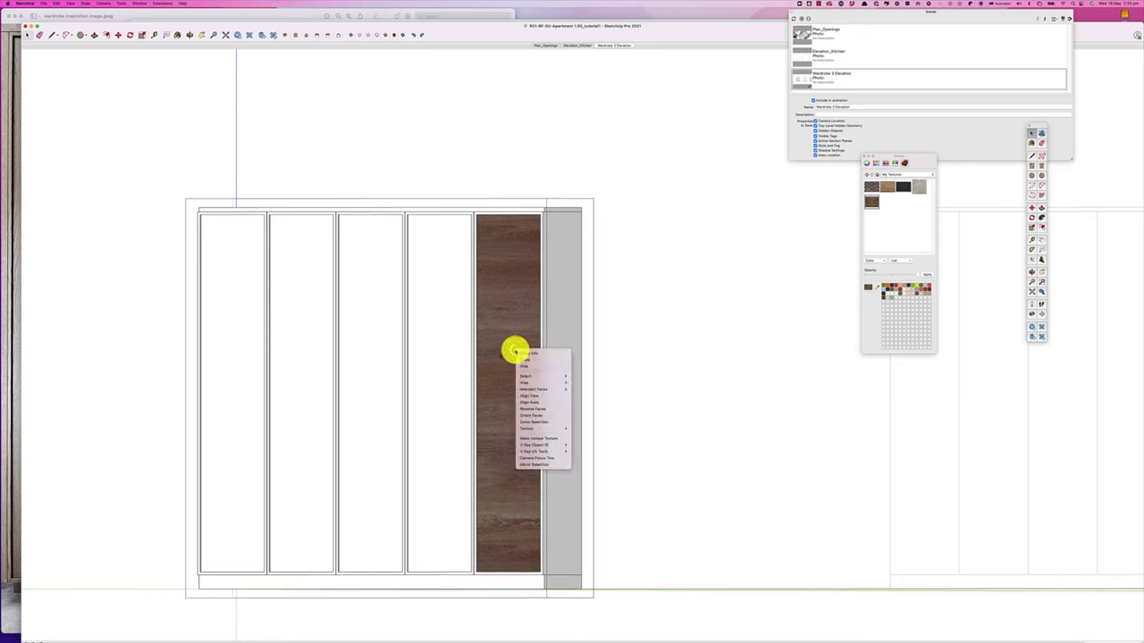
left_click(630, 331)
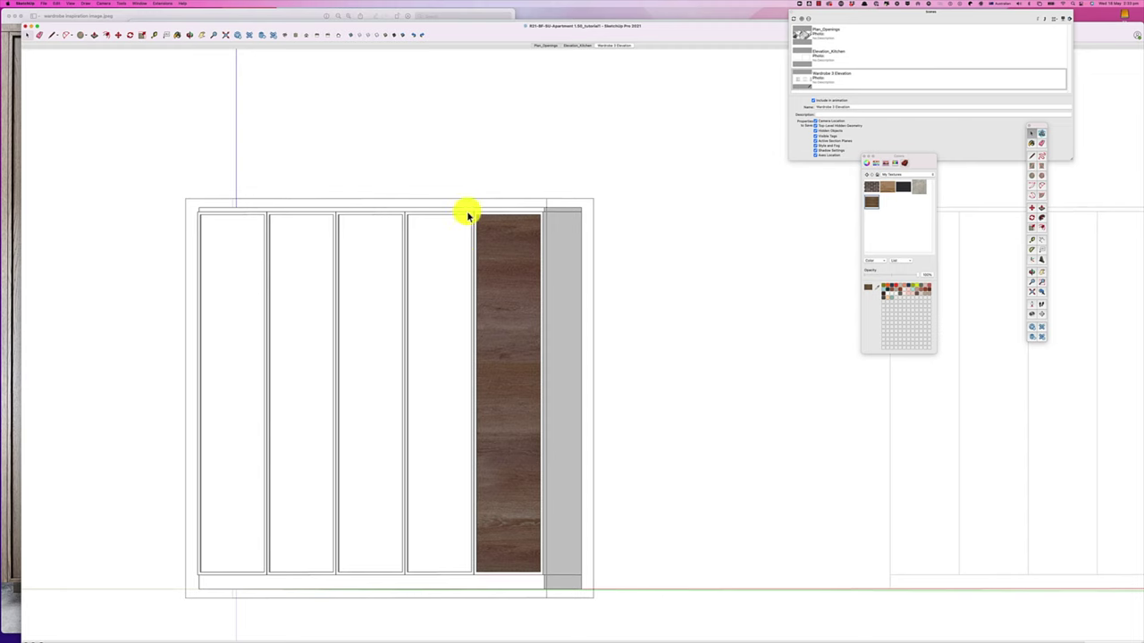
right_click(504, 353)
mouse_move(516, 433)
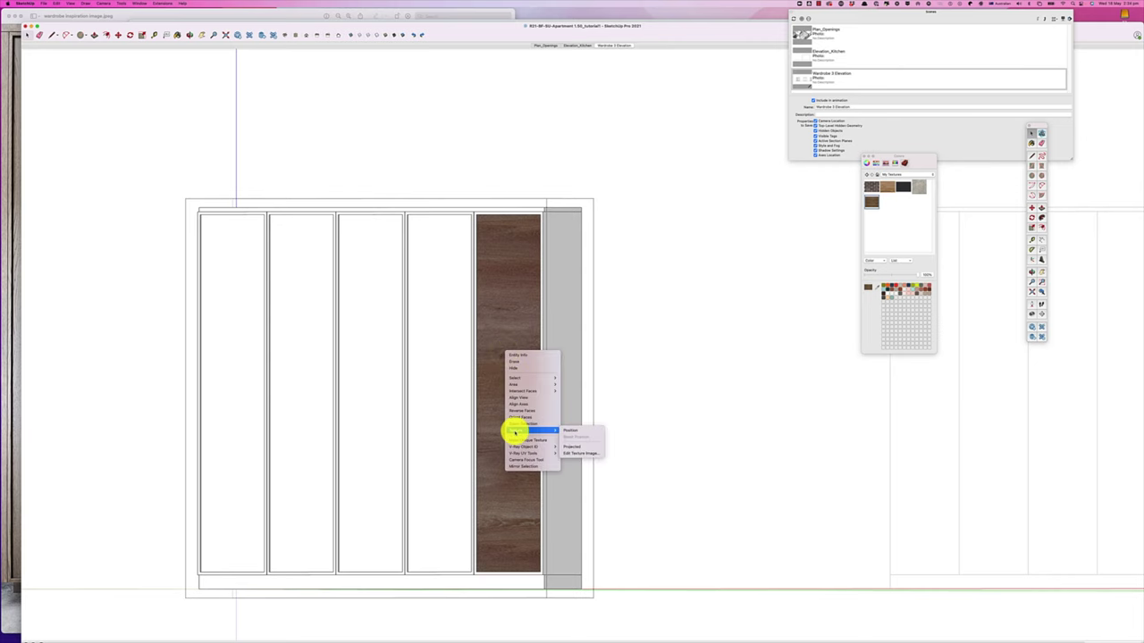
left_click(571, 432)
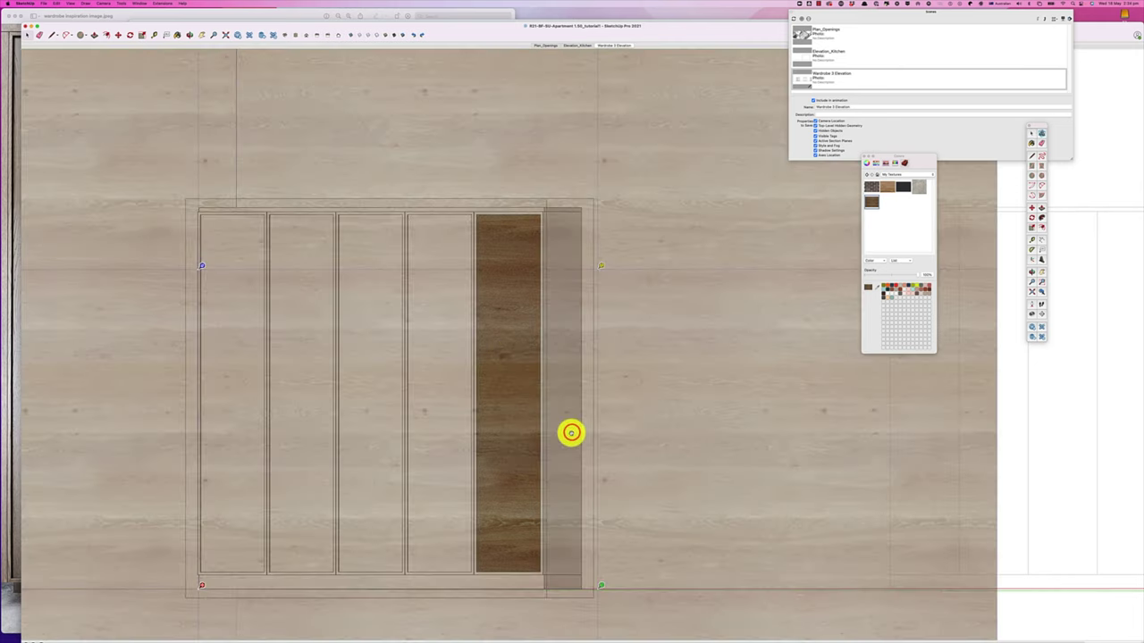
scroll(514, 425, "down", 6)
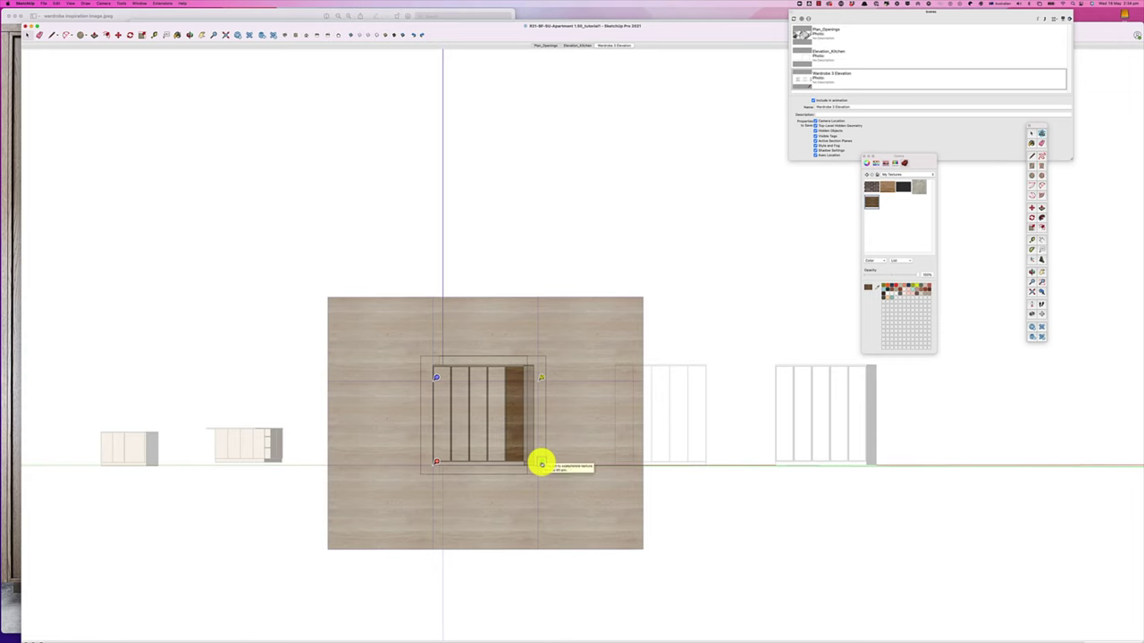
left_click_drag(541, 462, 436, 524)
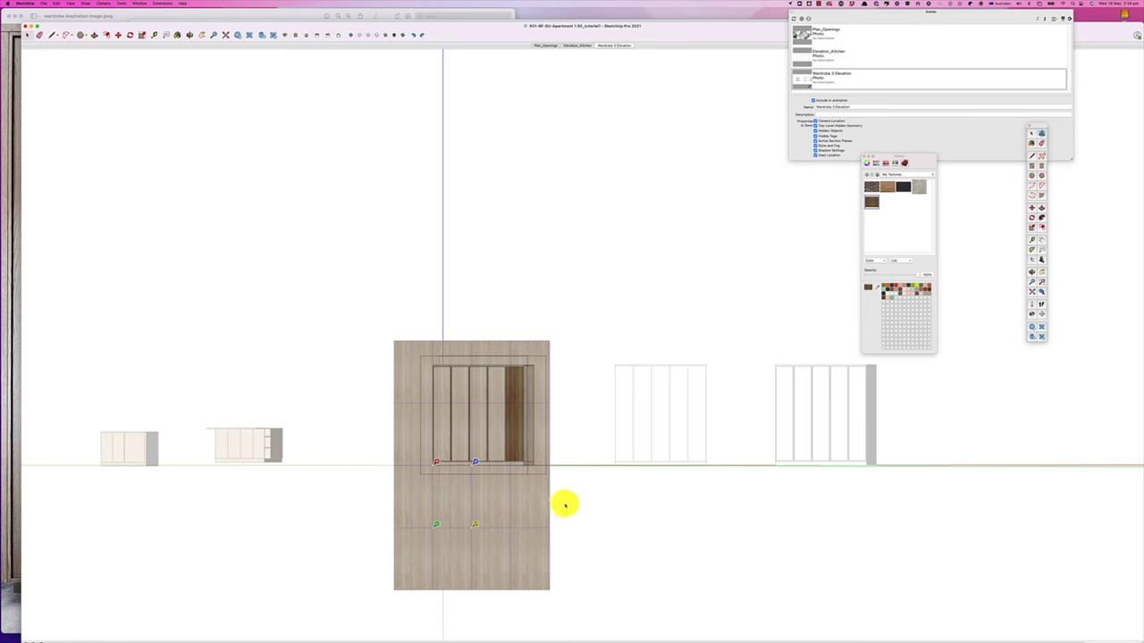
left_click(565, 505)
scroll(503, 470, "up", 3)
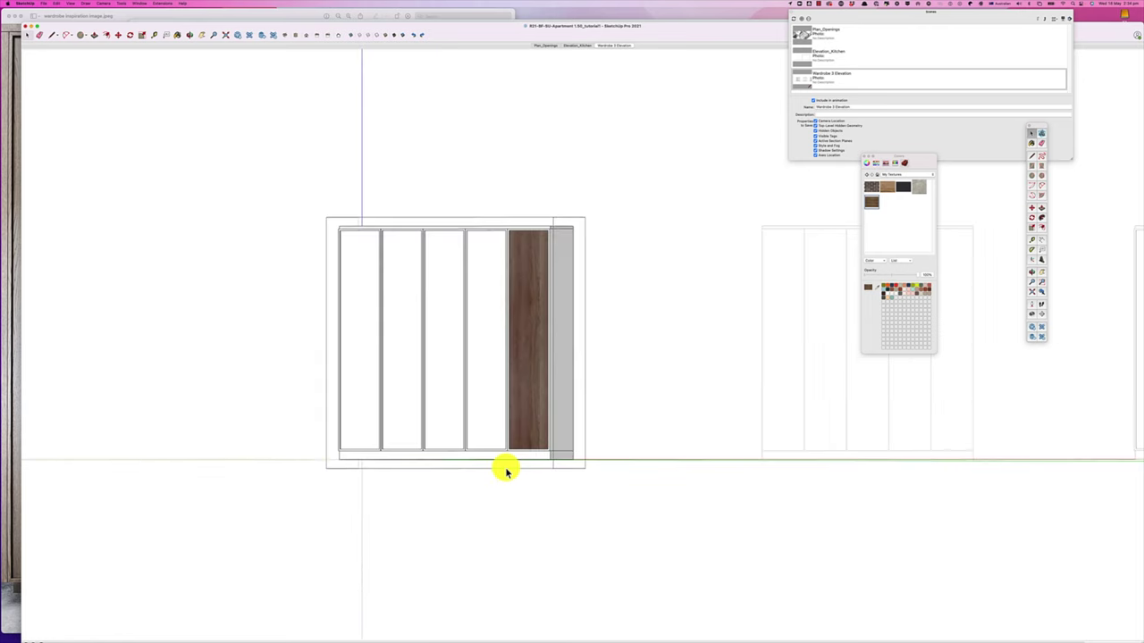
Re-enter the wardrobe and paint the second door from the right with walnut
left_click(596, 374)
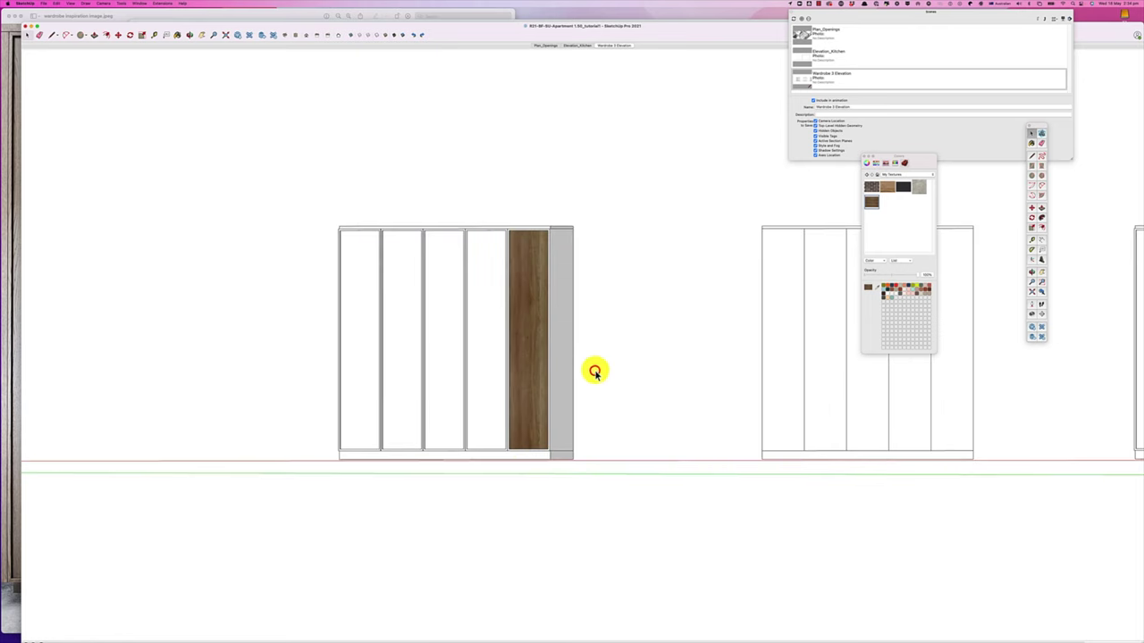
left_click(519, 286)
double_click(492, 288)
left_click(489, 290)
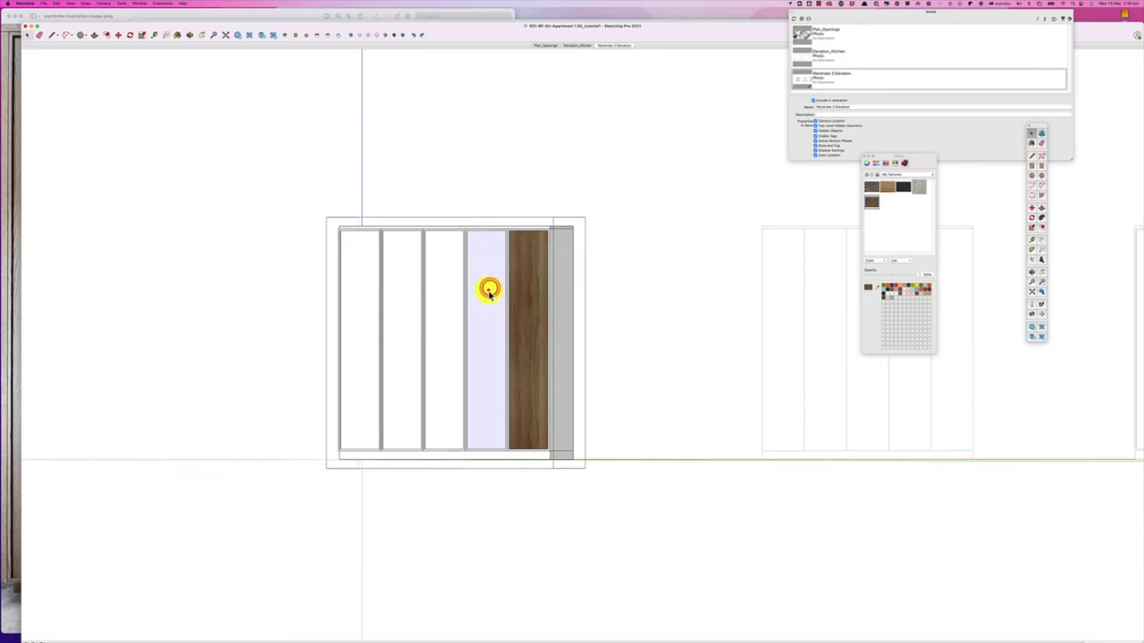
right_click(489, 292)
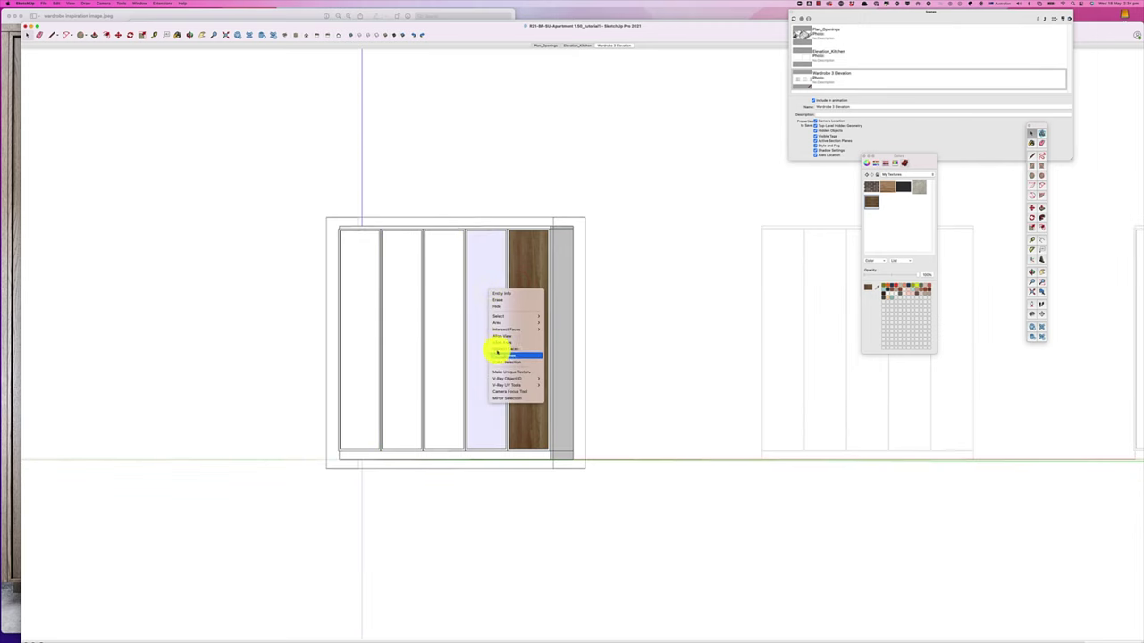
left_click(750, 324)
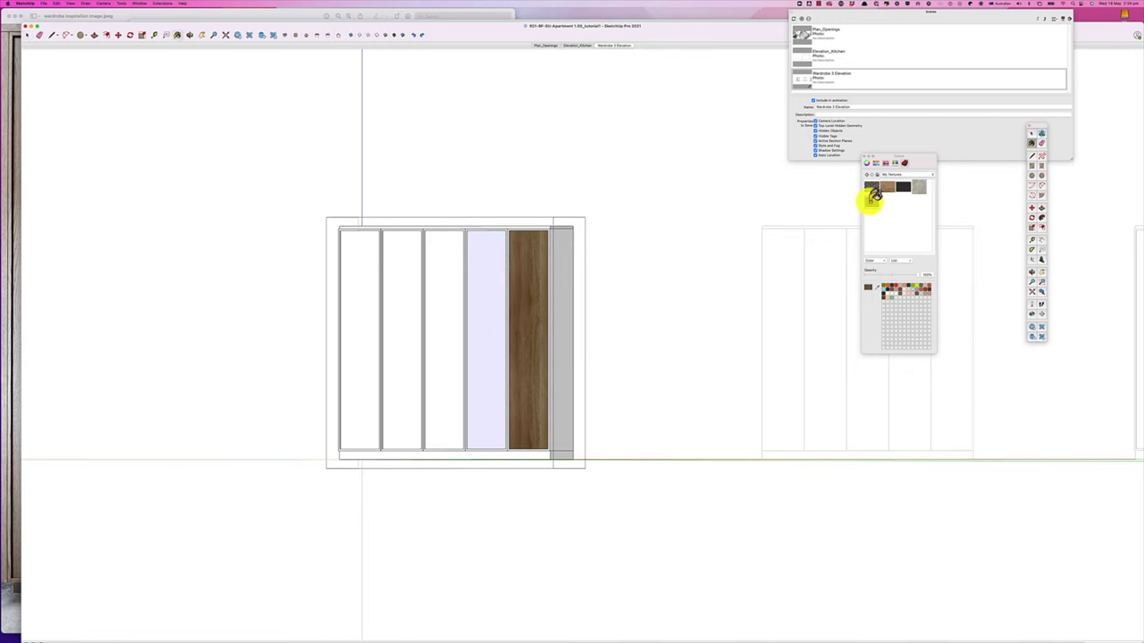
left_click(489, 331)
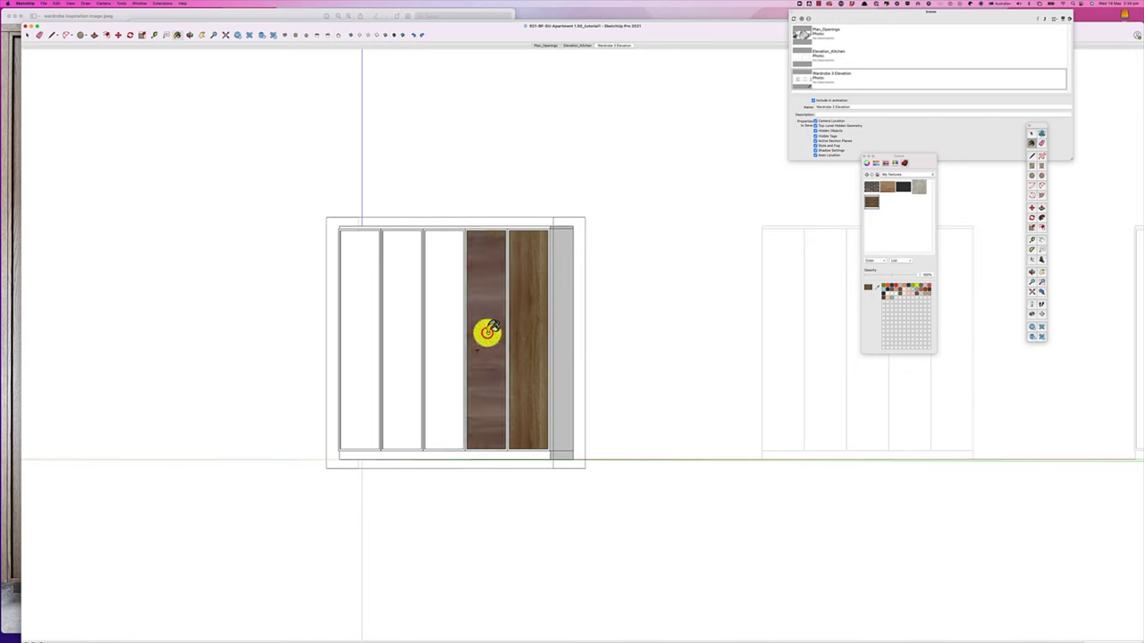
Rotate that door's texture via Texture > Position so its grain runs vertically
right_click(486, 334)
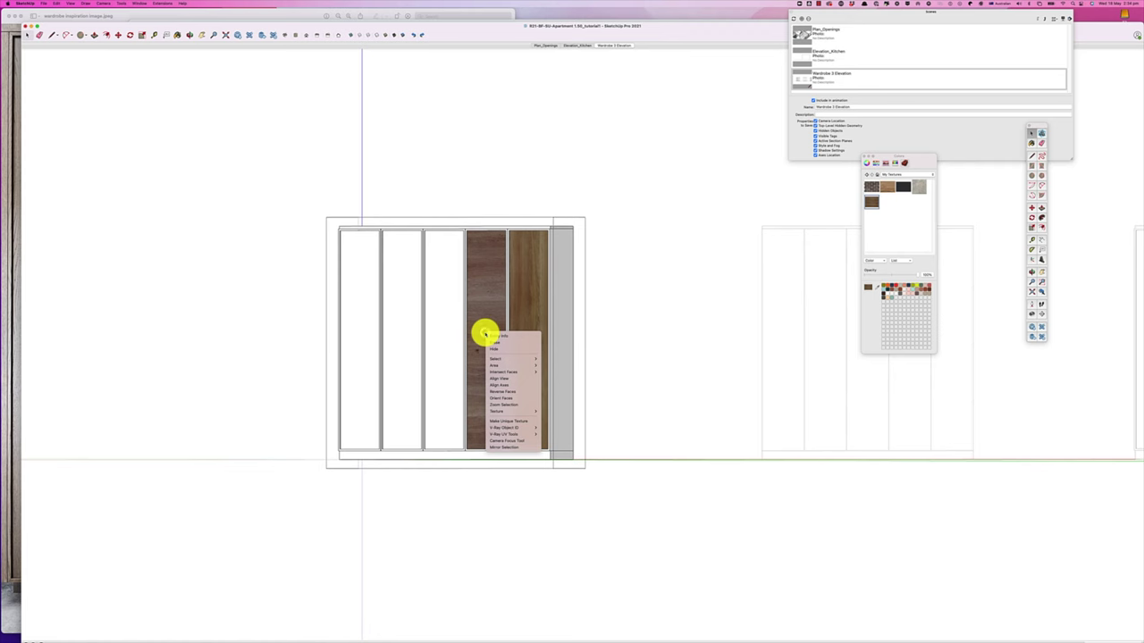
mouse_move(494, 411)
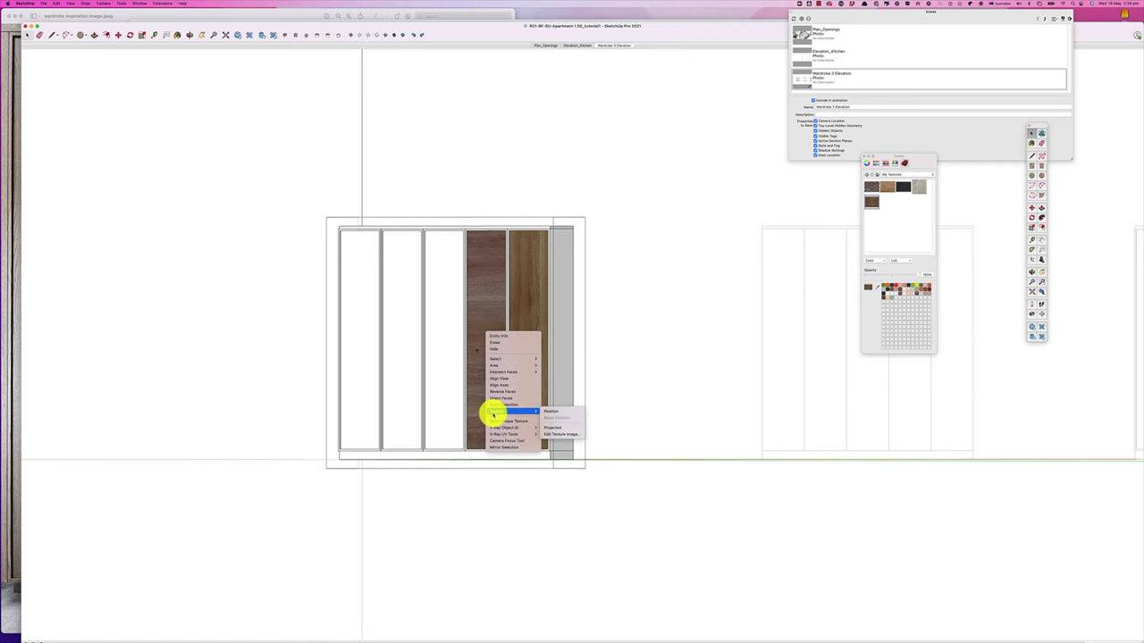
left_click(547, 412)
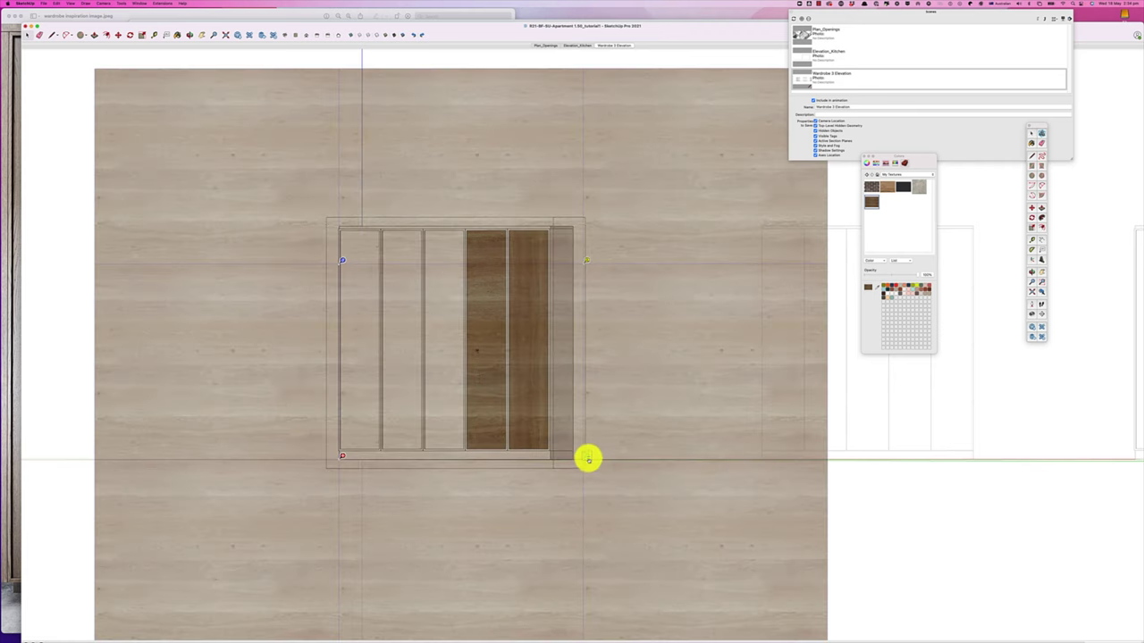
left_click_drag(588, 459, 345, 538)
left_click(636, 378)
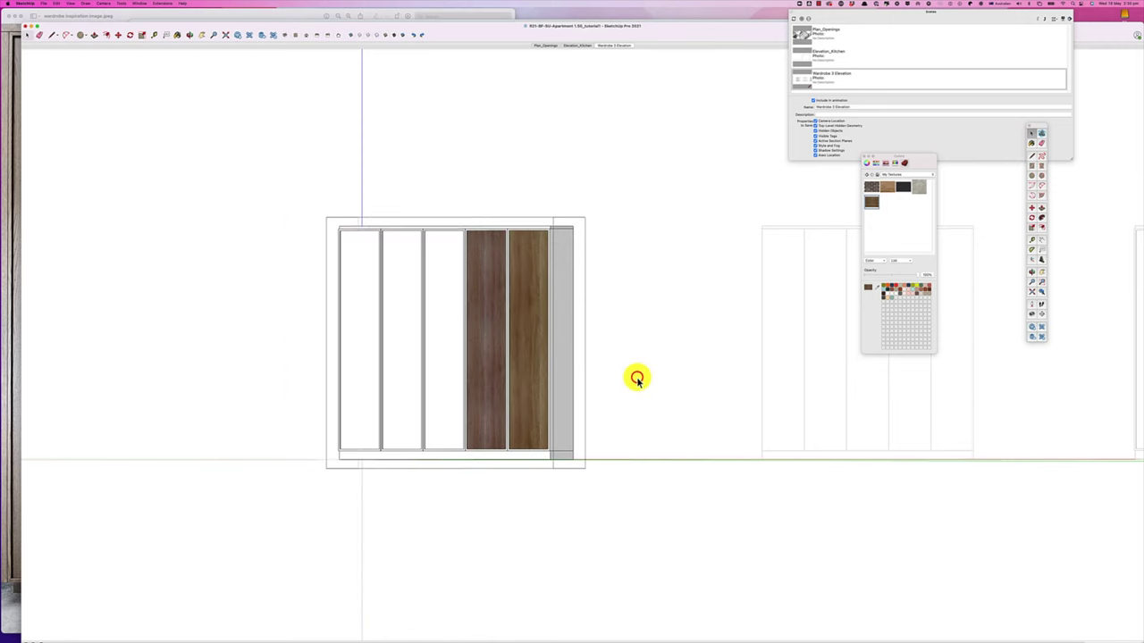
left_click(608, 369)
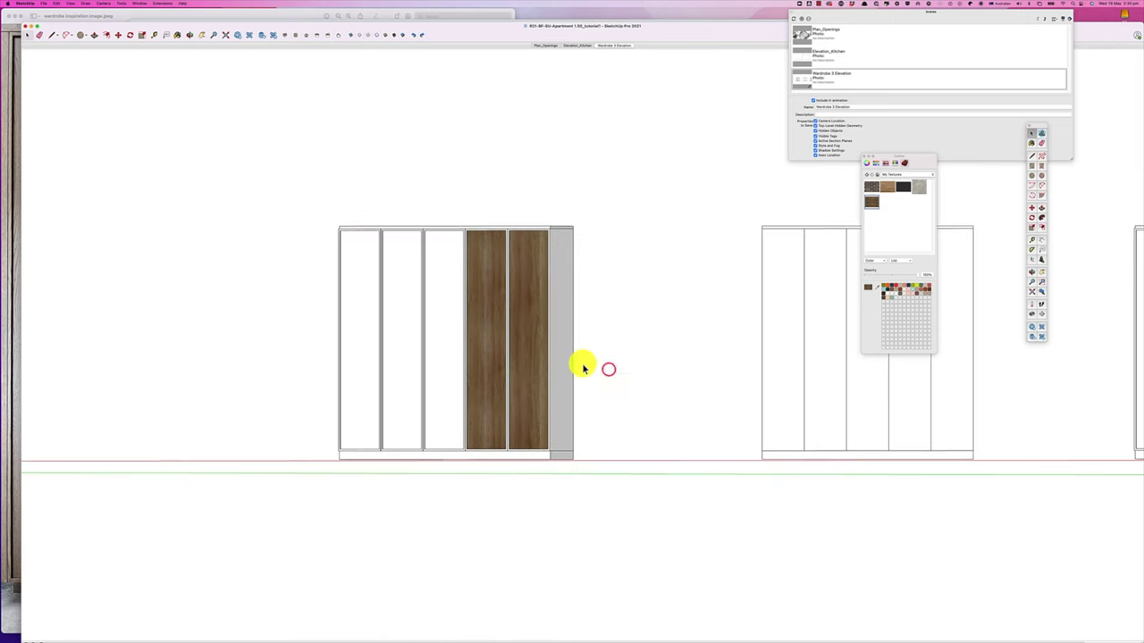
Paint the middle door with walnut and rotate its grain to vertical
left_click(447, 294)
double_click(447, 295)
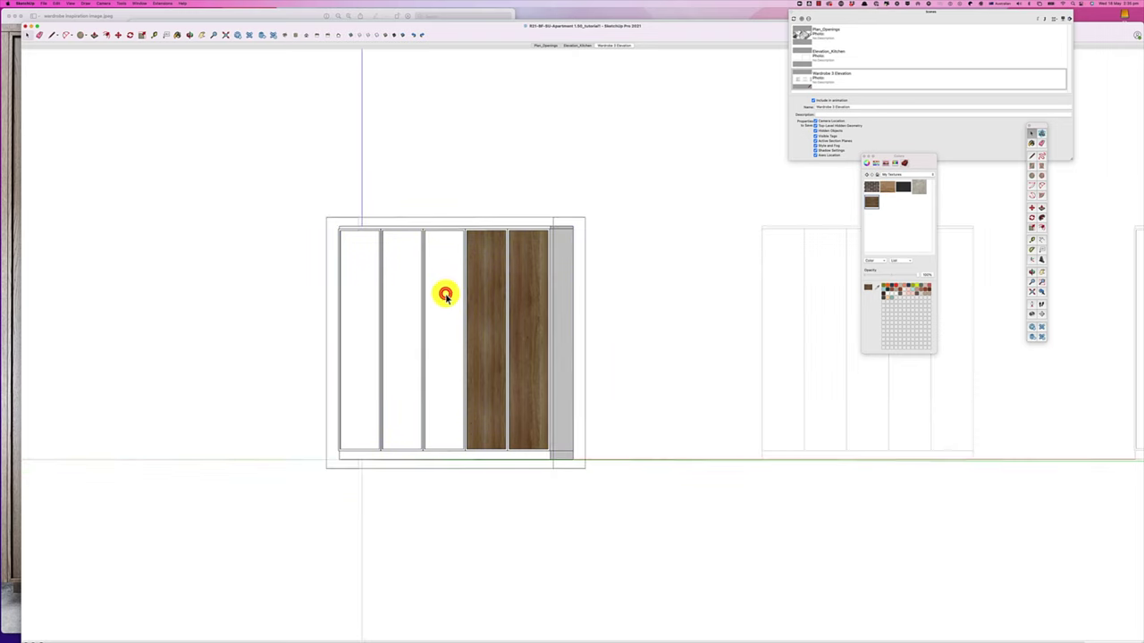
left_click(446, 295)
right_click(445, 293)
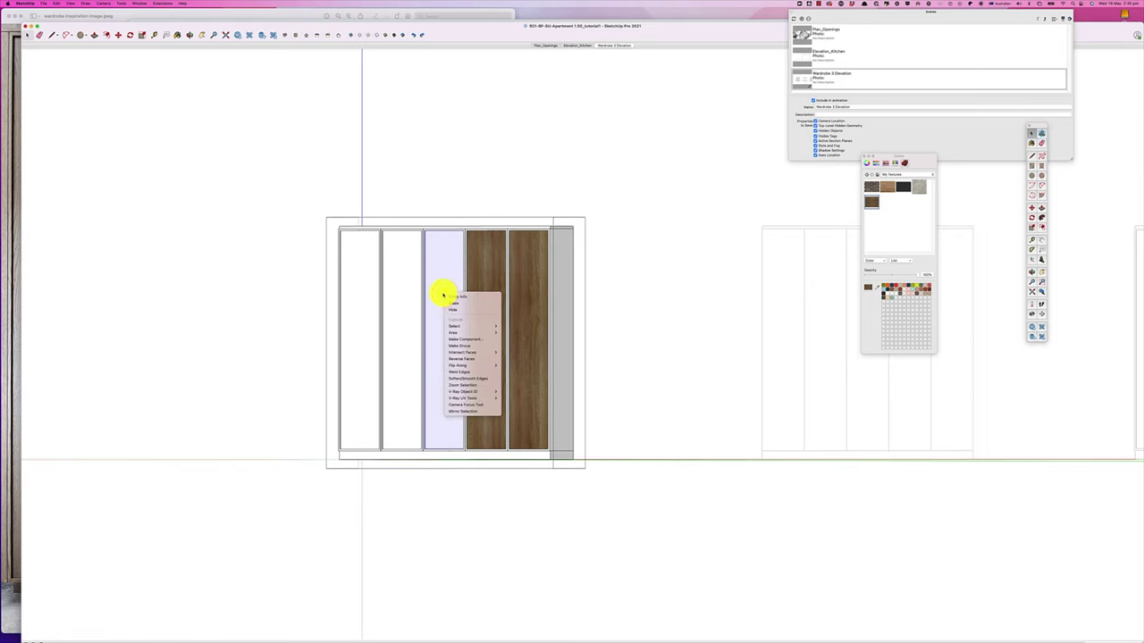
left_click(748, 282)
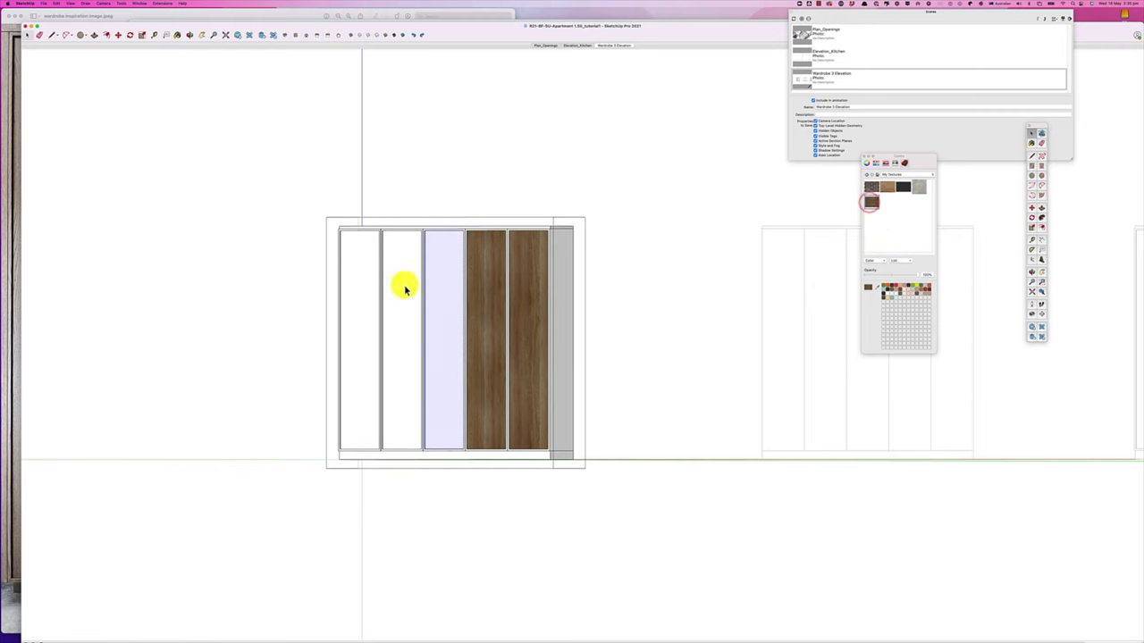
left_click(434, 306)
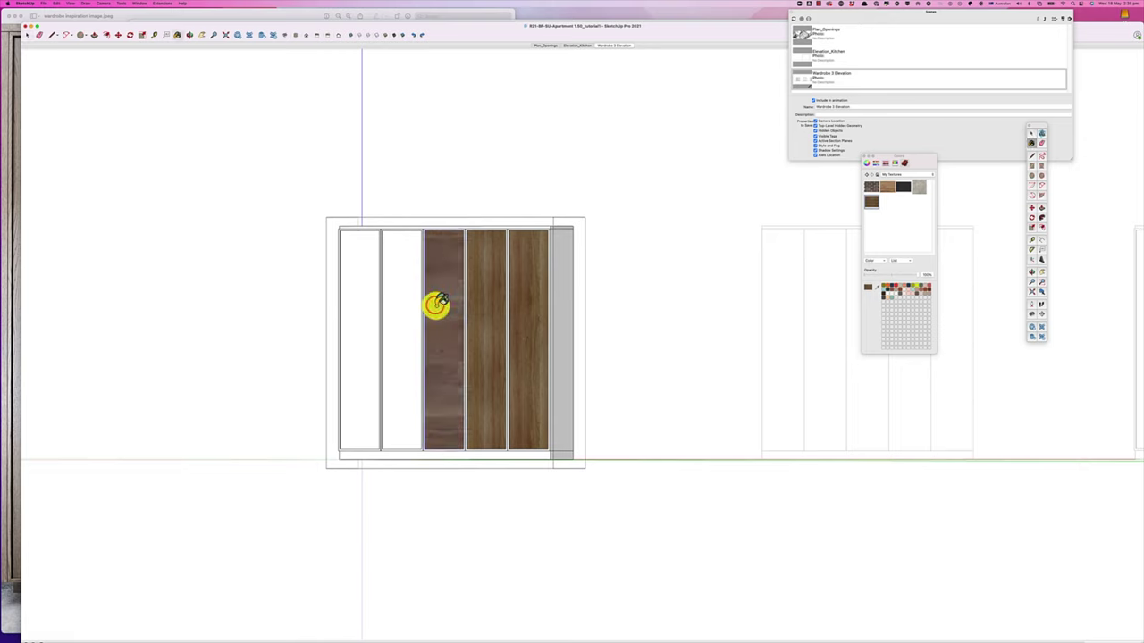
right_click(434, 304)
left_click(450, 417)
left_click_drag(589, 458, 548, 503)
left_click(408, 357)
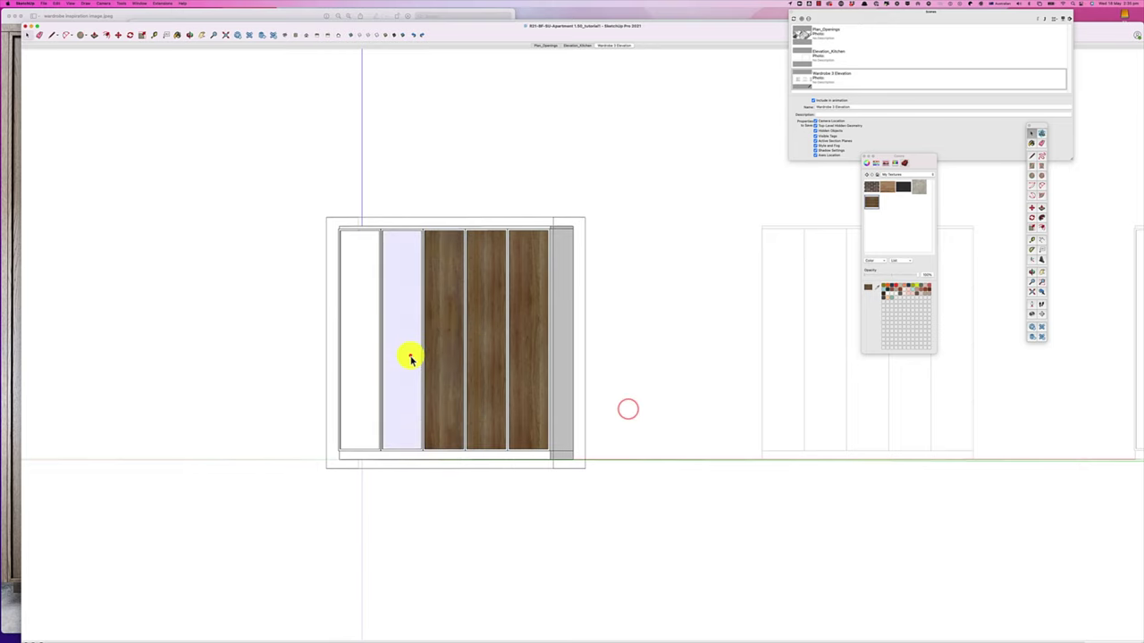
Paint the second and leftmost doors dark wood, re-orienting the leftmost door's grain
left_click(871, 204)
left_click(402, 356)
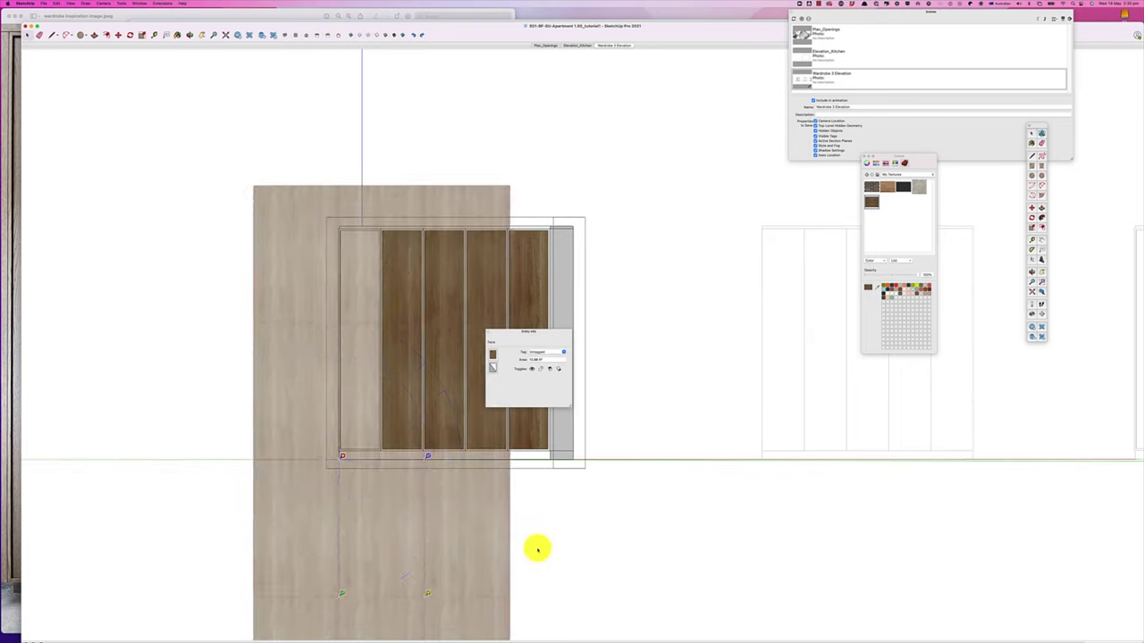
left_click(366, 357)
left_click(363, 357)
right_click(362, 356)
mouse_move(384, 434)
left_click(430, 435)
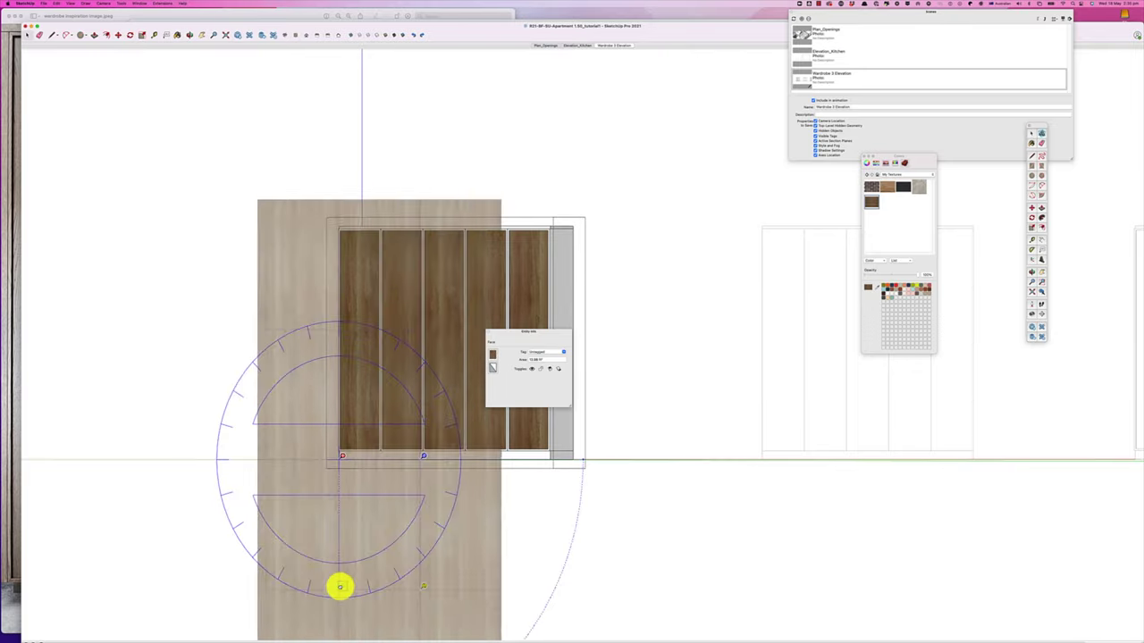
left_click(582, 506)
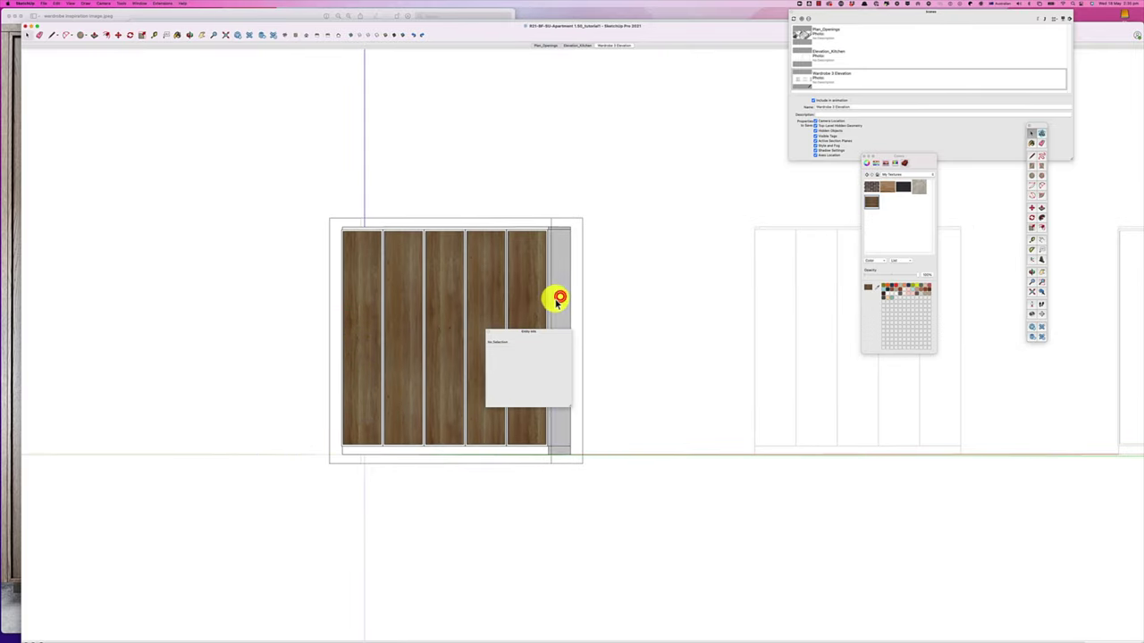
Paint the right side panel, bottom plinth, top strip and left edge panel dark wood
left_click(557, 304)
scroll(554, 304, "up", 5)
scroll(548, 304, "down", 5)
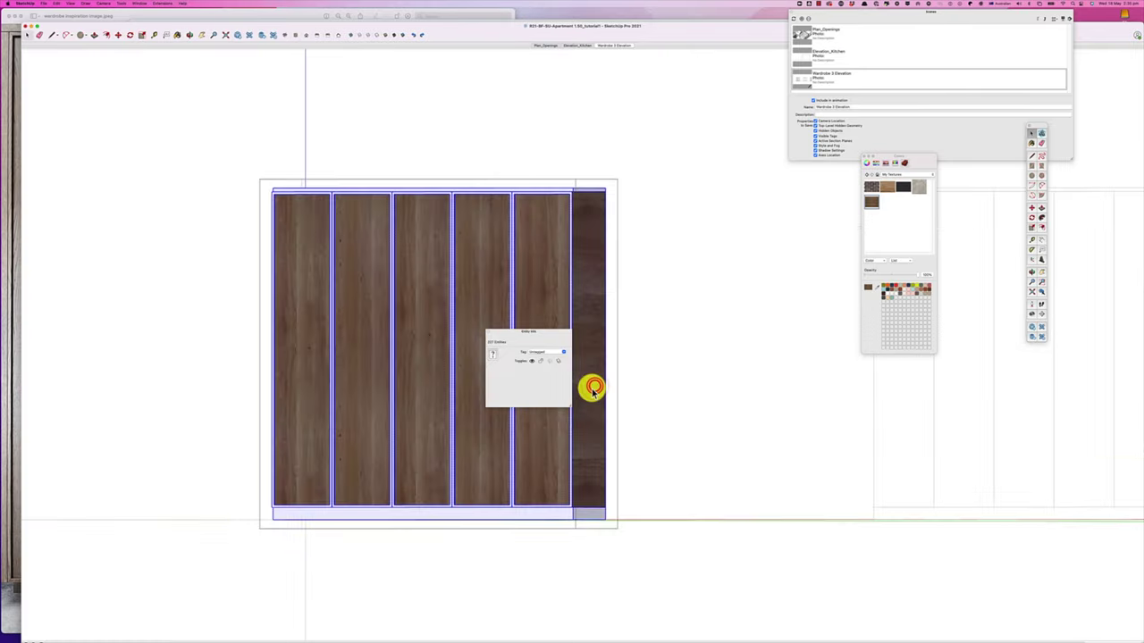
key("space")
left_click(502, 515)
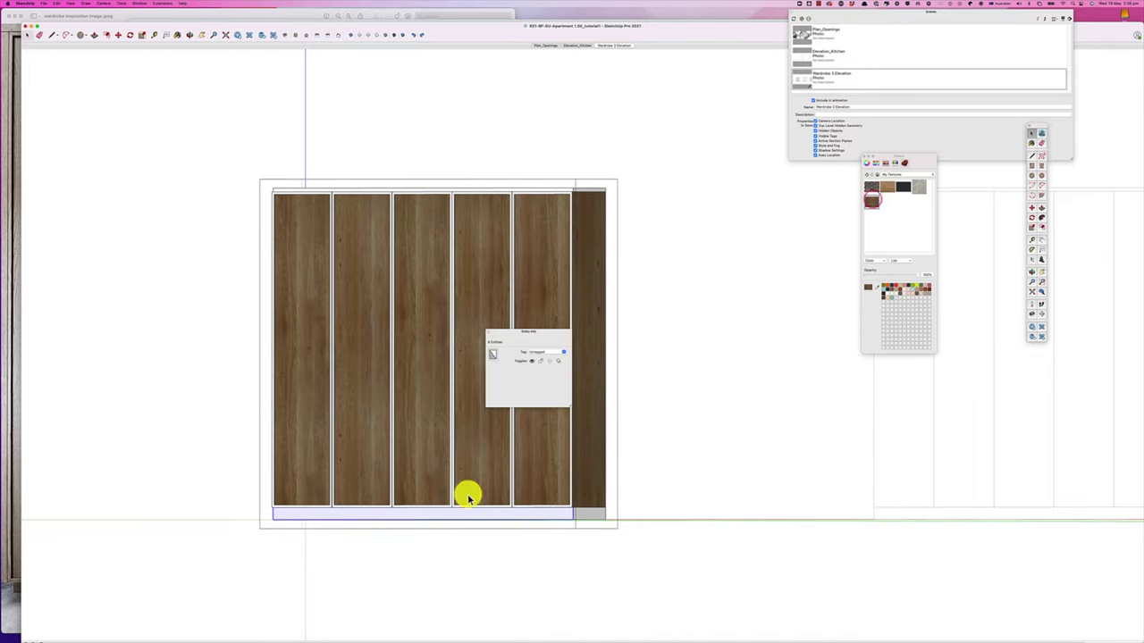
key("b")
left_click(463, 514)
left_click(552, 189)
left_click(329, 224)
Orbit to a 3D view of the wardrobe and select its top face and edge
scroll(332, 224, "up", 4)
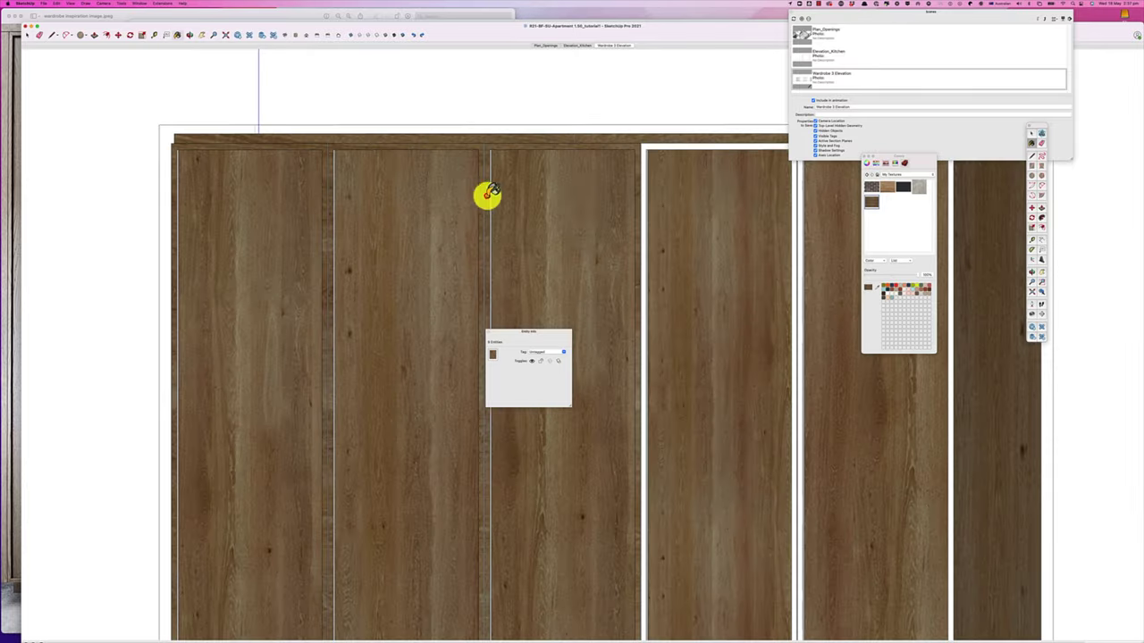
scroll(795, 238, "down", 6)
middle_click_drag(795, 237, 617, 309)
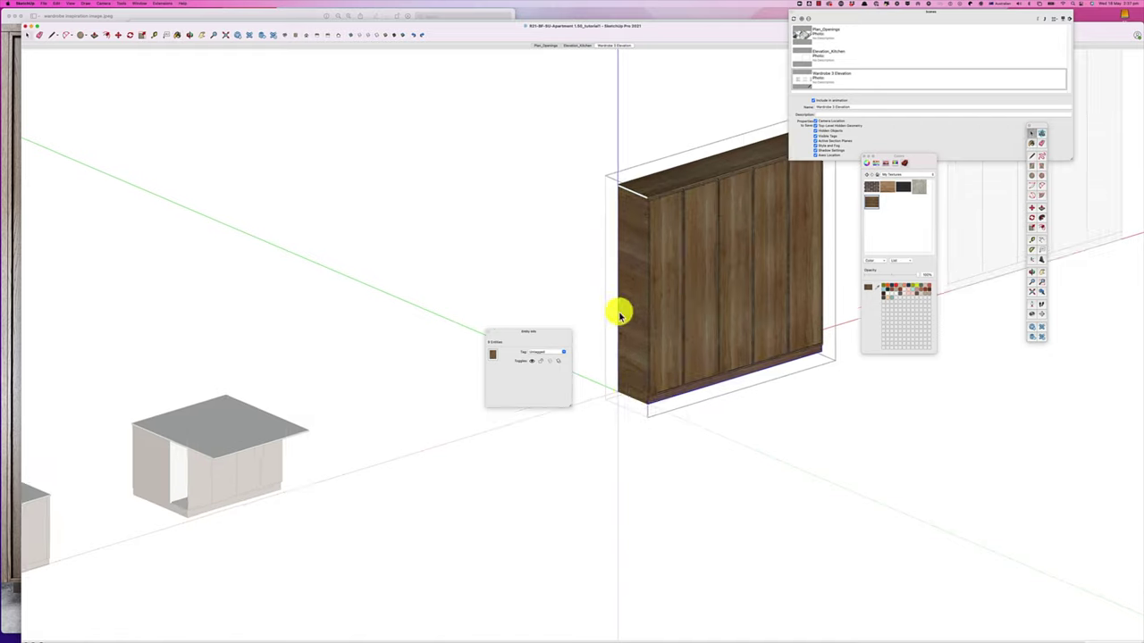
key("space")
left_click(636, 198)
left_click(637, 193)
Select a door face, then orbit to see the whole wardrobe in perspective
scroll(639, 187, "up", 3)
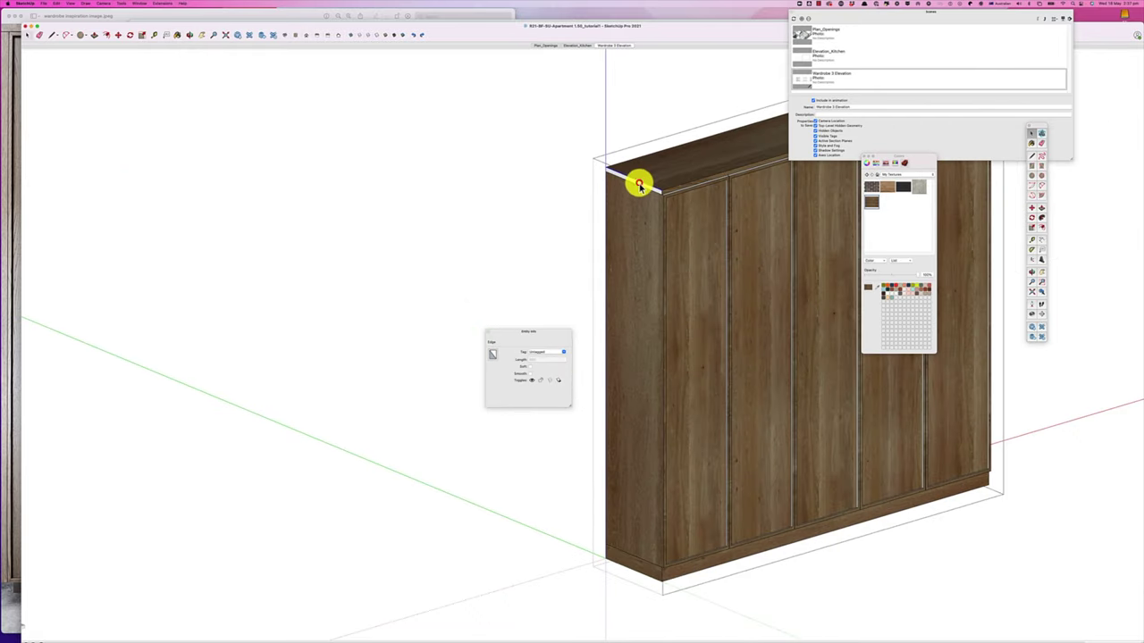
scroll(636, 183, "up", 3)
left_click(738, 280)
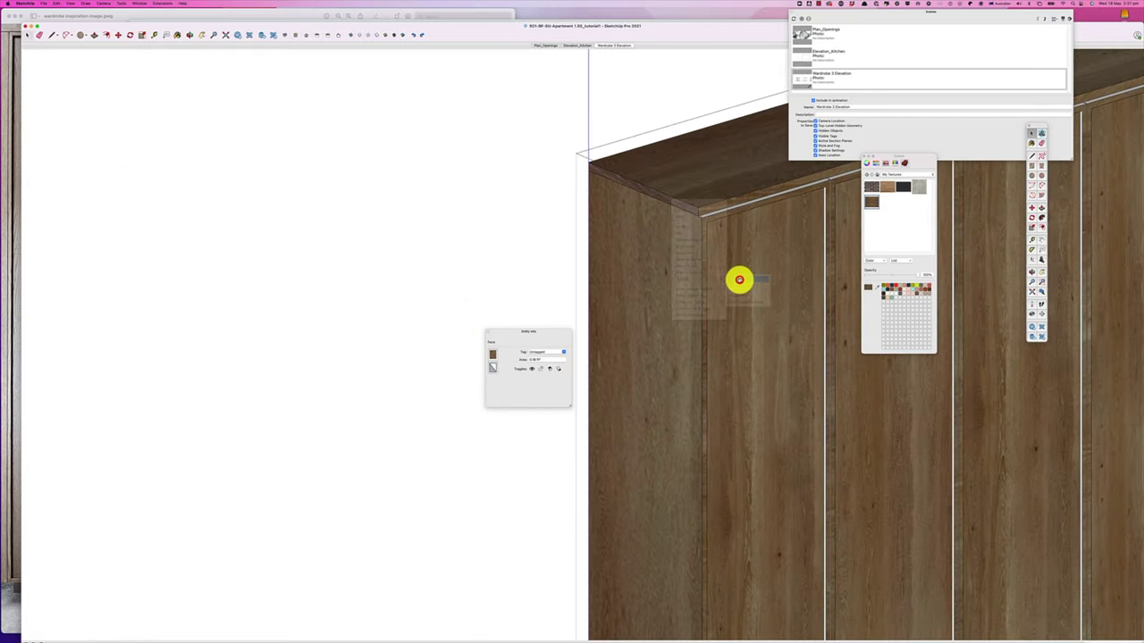
scroll(739, 281, "down", 8)
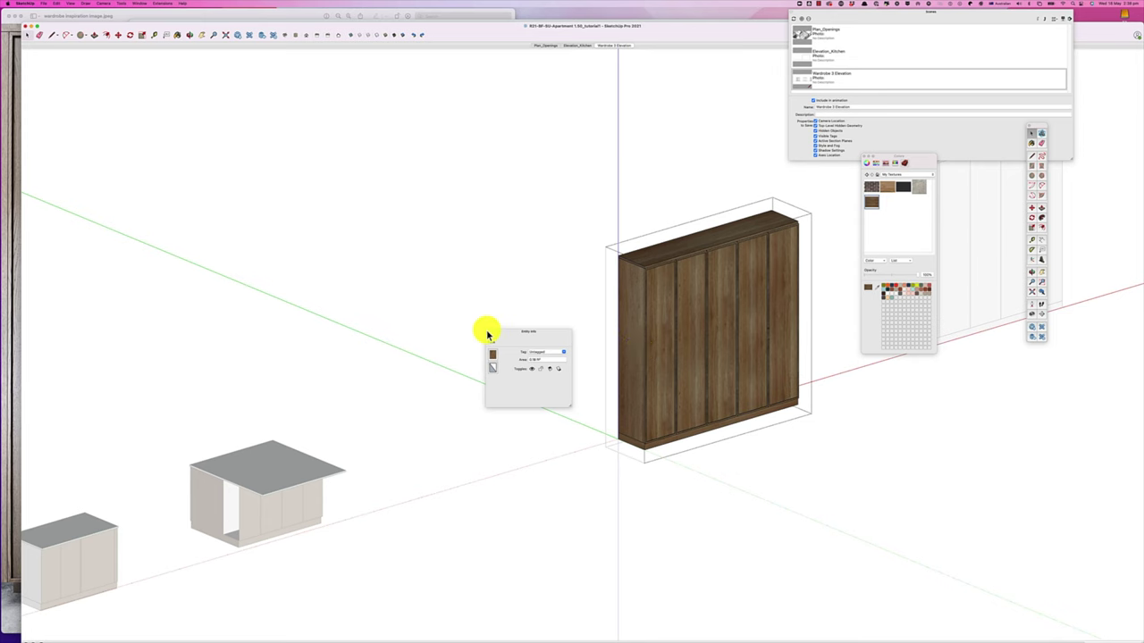
scroll(487, 334, "up", 10)
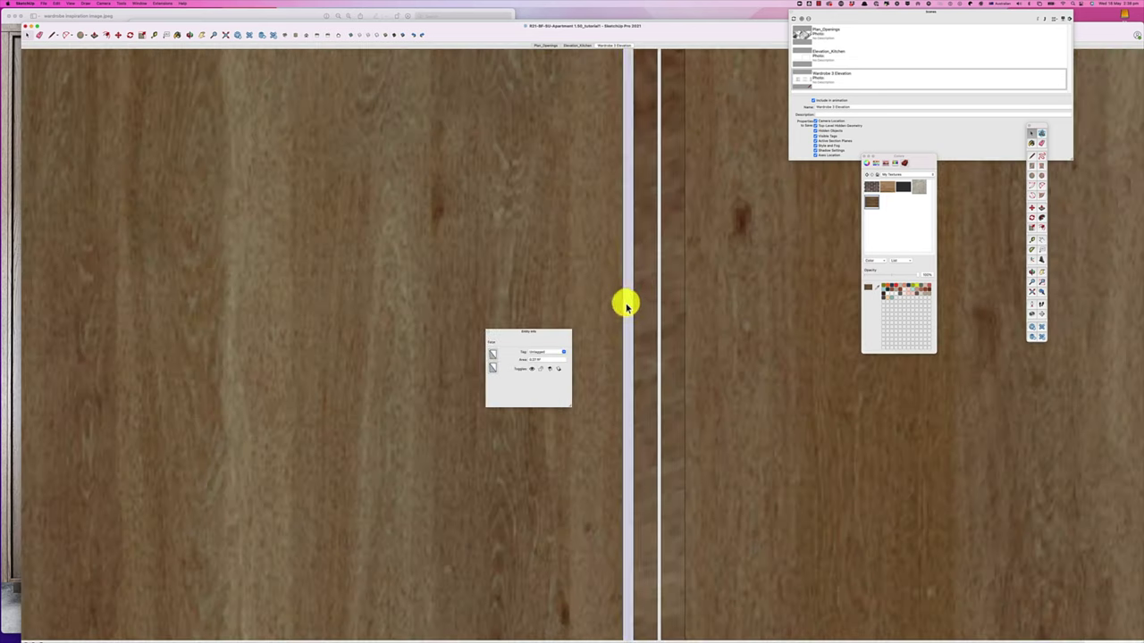
scroll(626, 306, "down", 5)
middle_click_drag(635, 330, 743, 212)
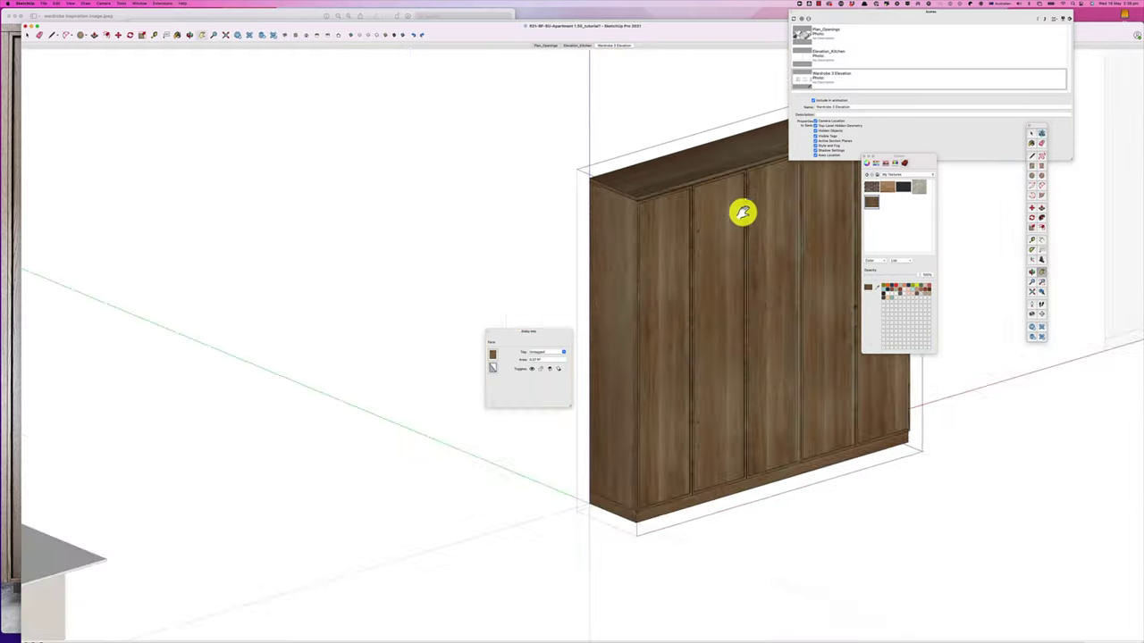
scroll(743, 212, "up", 5)
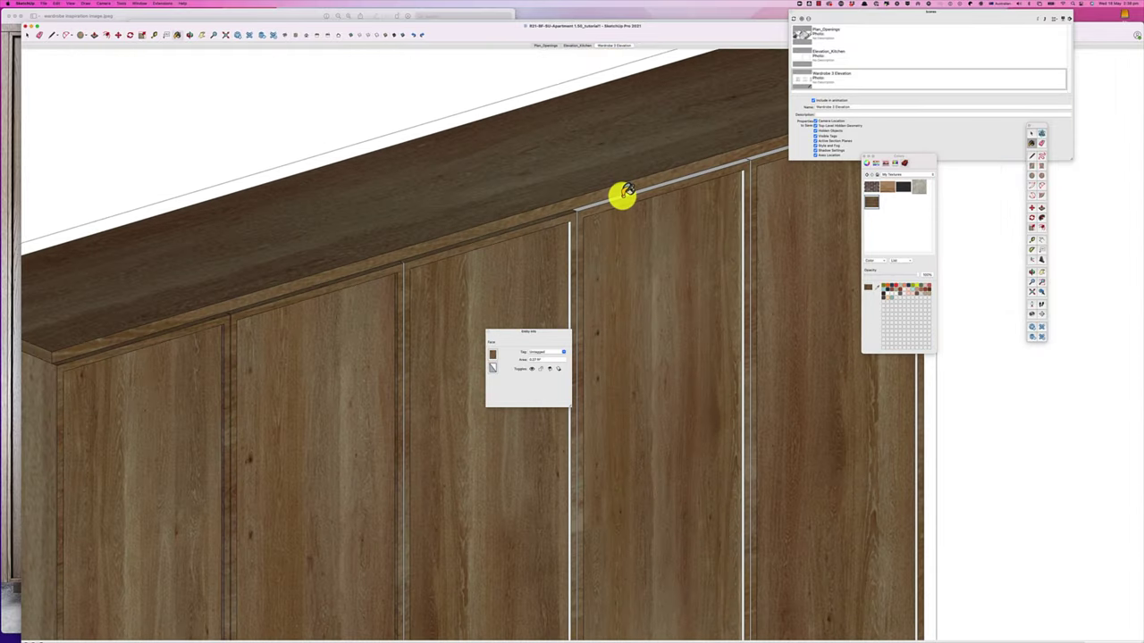
Paint two door-gap strips and the right-edge strip with the wood material
left_click(754, 154)
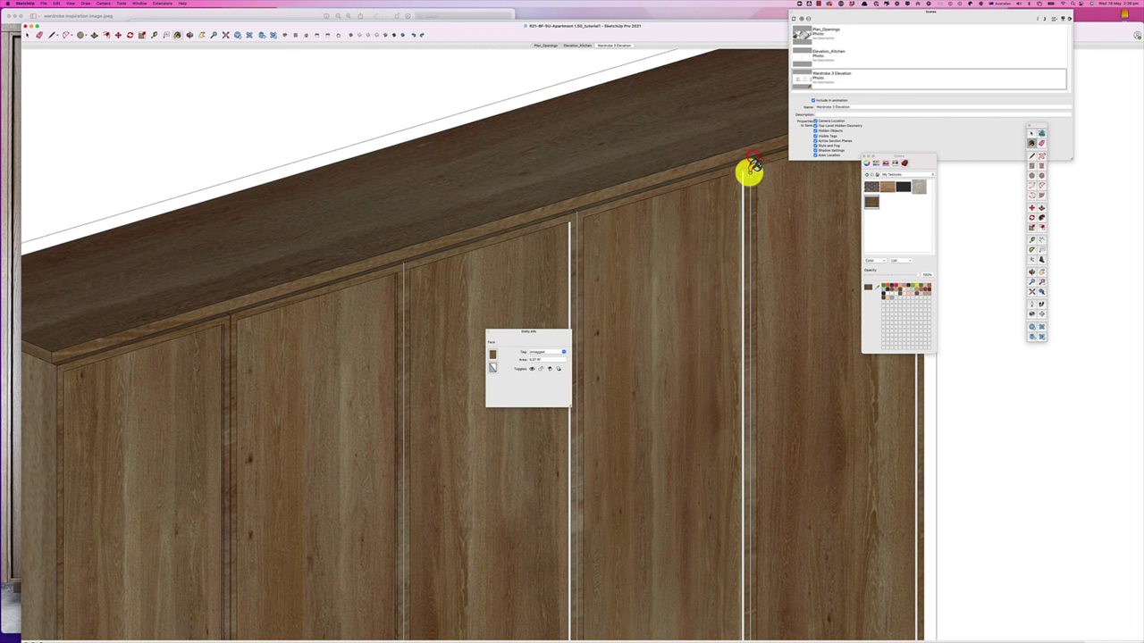
left_click(745, 195)
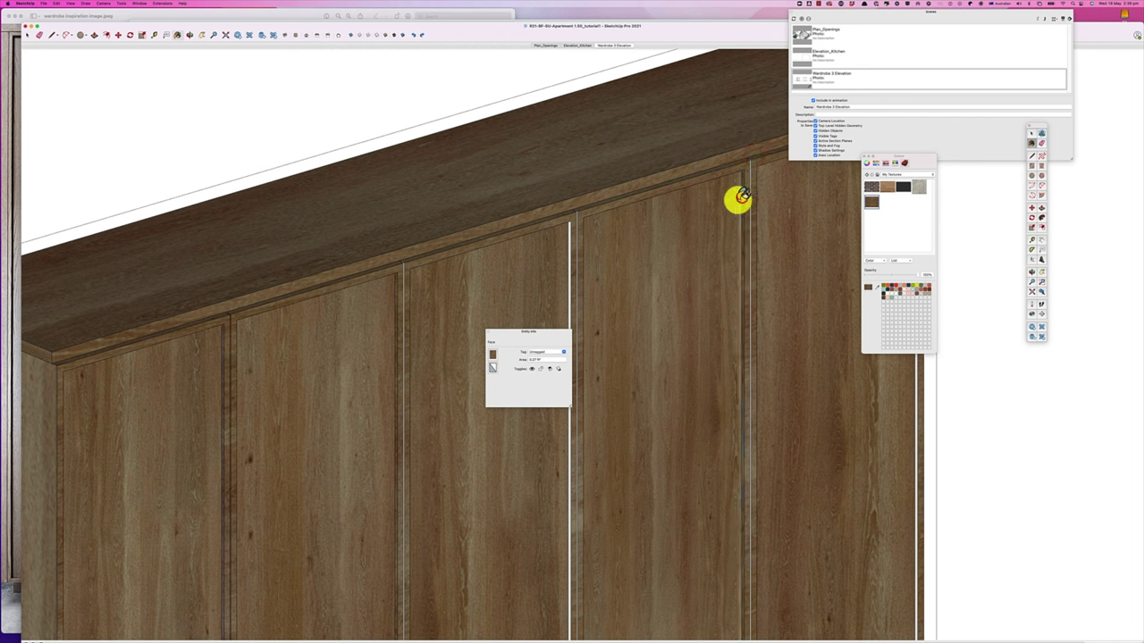
left_click(571, 279)
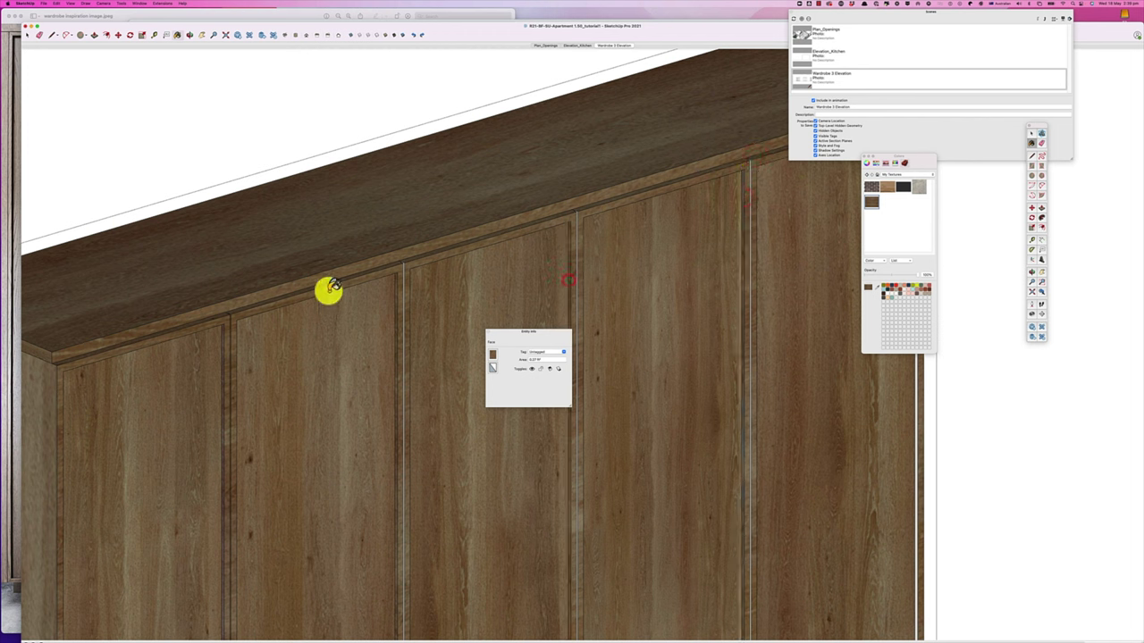
scroll(577, 334, "down", 3)
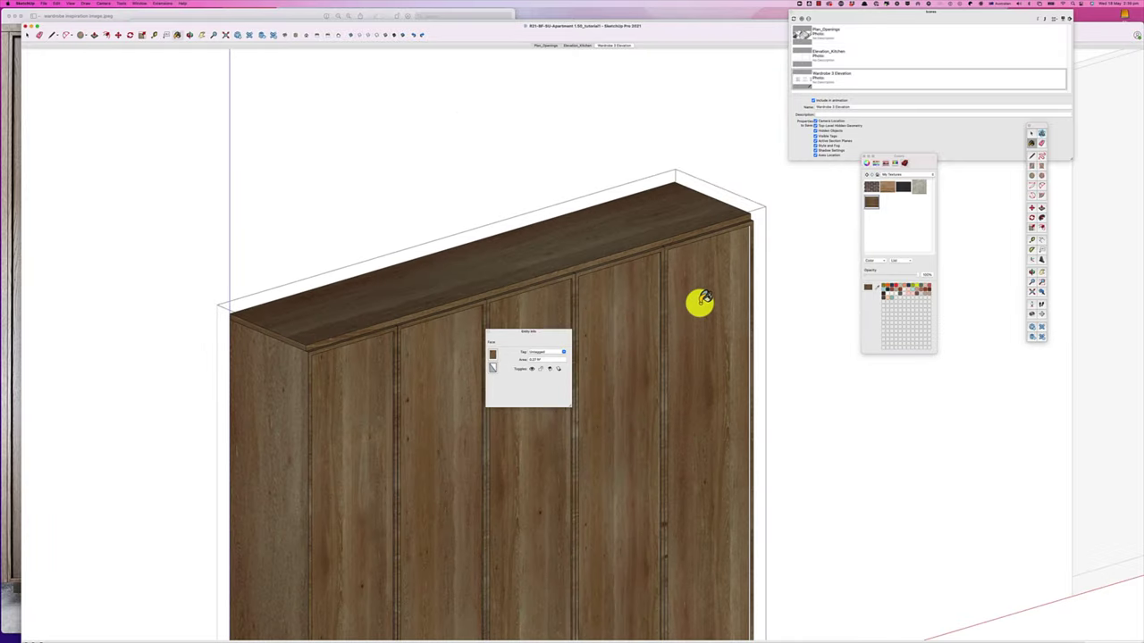
scroll(743, 296, "up", 5)
left_click(758, 258)
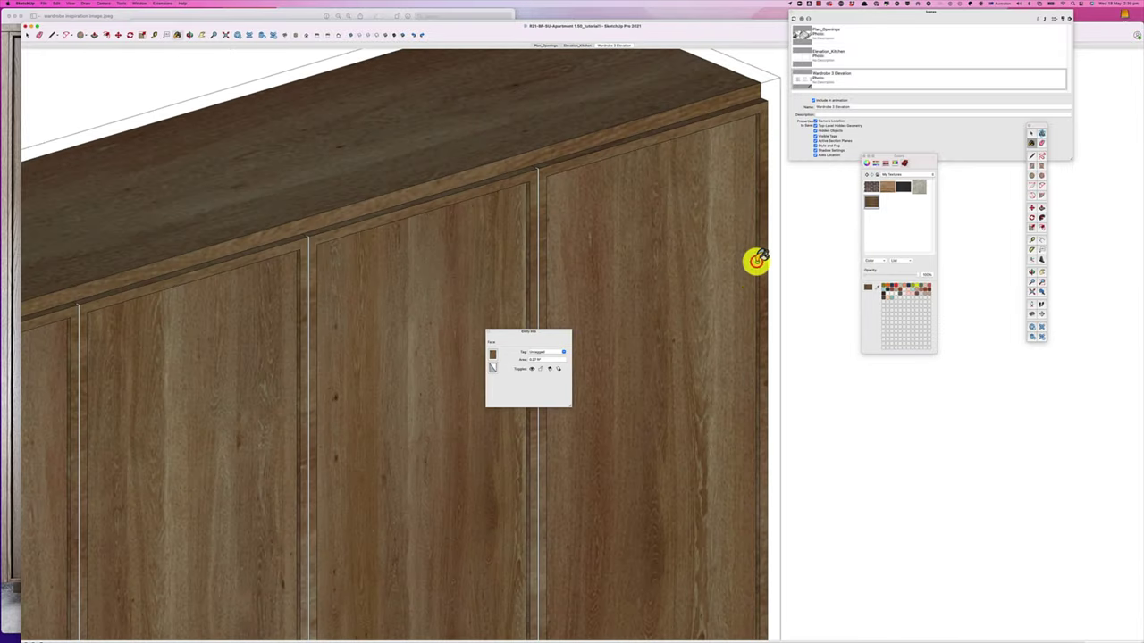
scroll(521, 199, "up", 5)
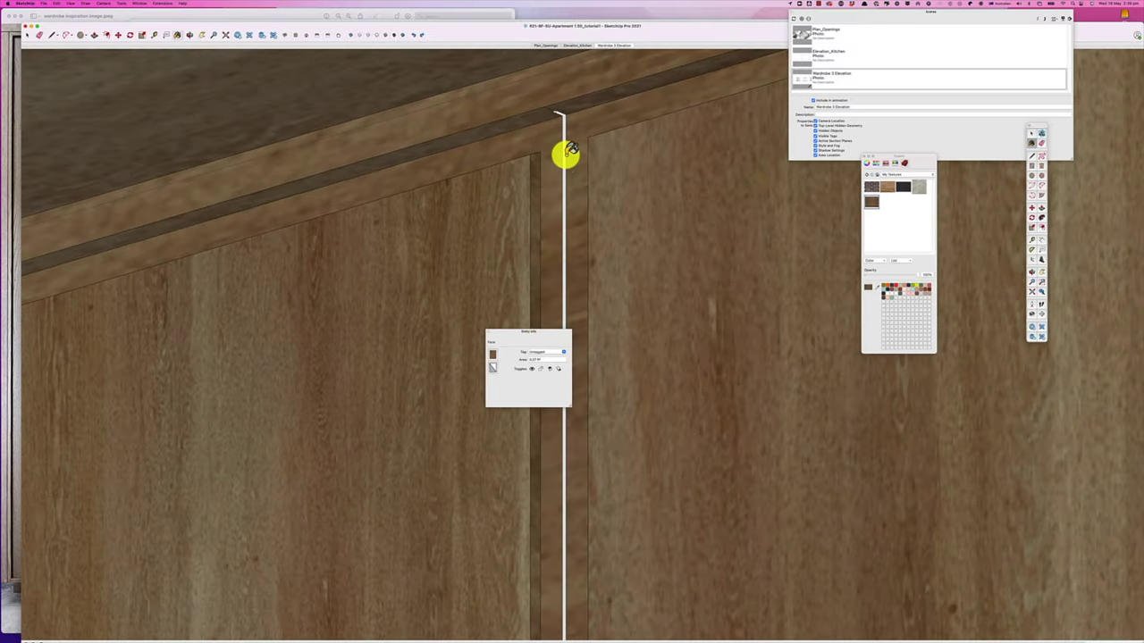
middle_click_drag(384, 164, 454, 244)
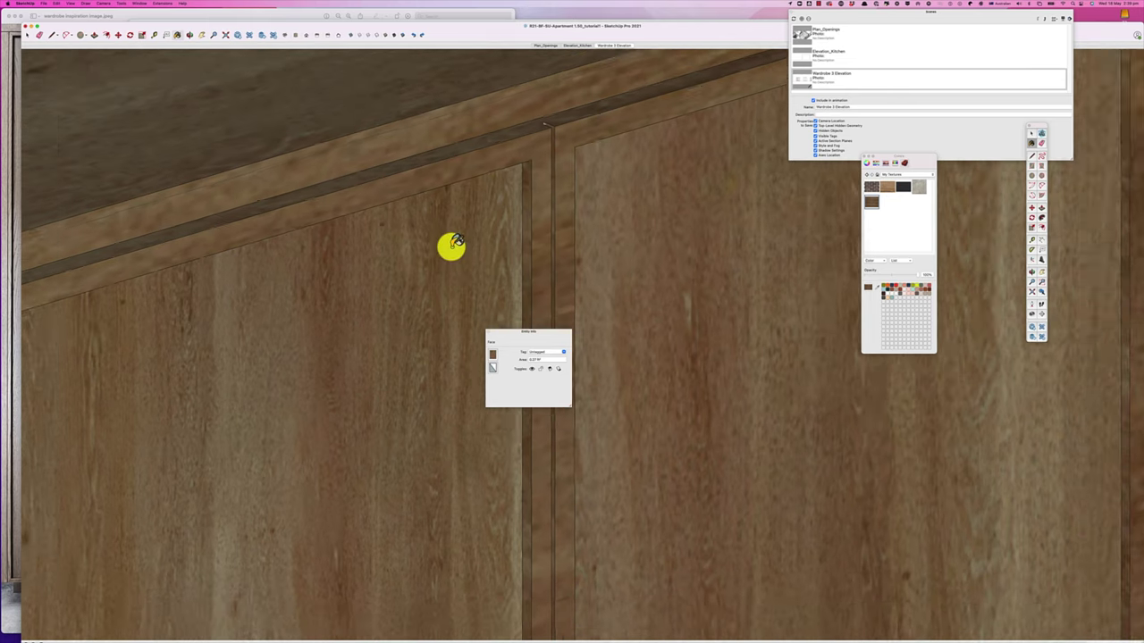
scroll(453, 247, "down", 4)
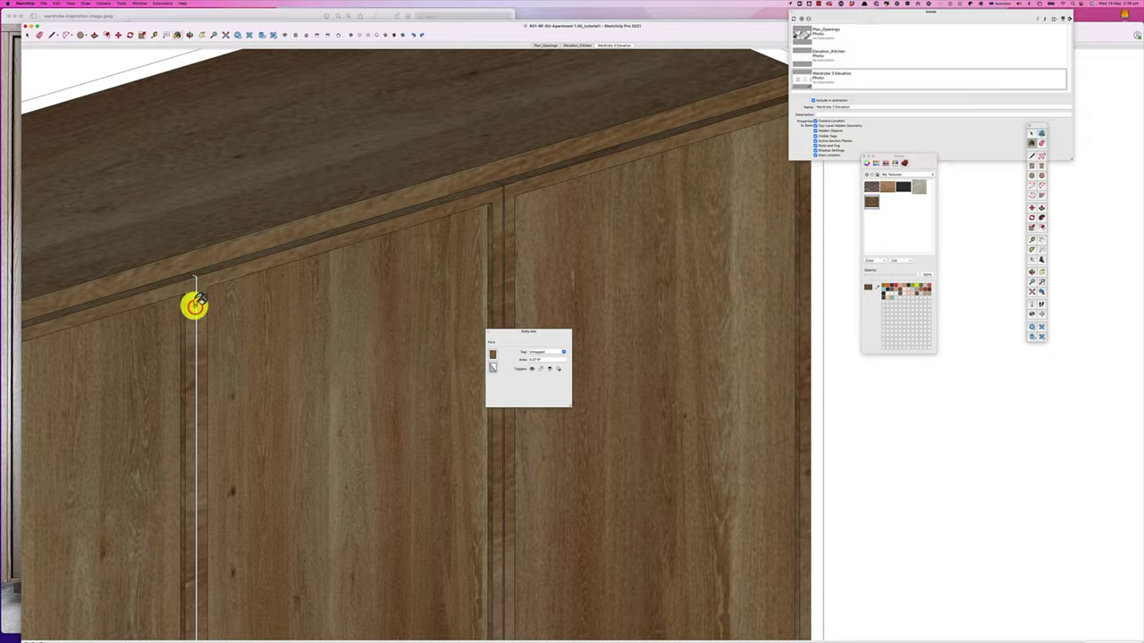
scroll(195, 306, "up", 3)
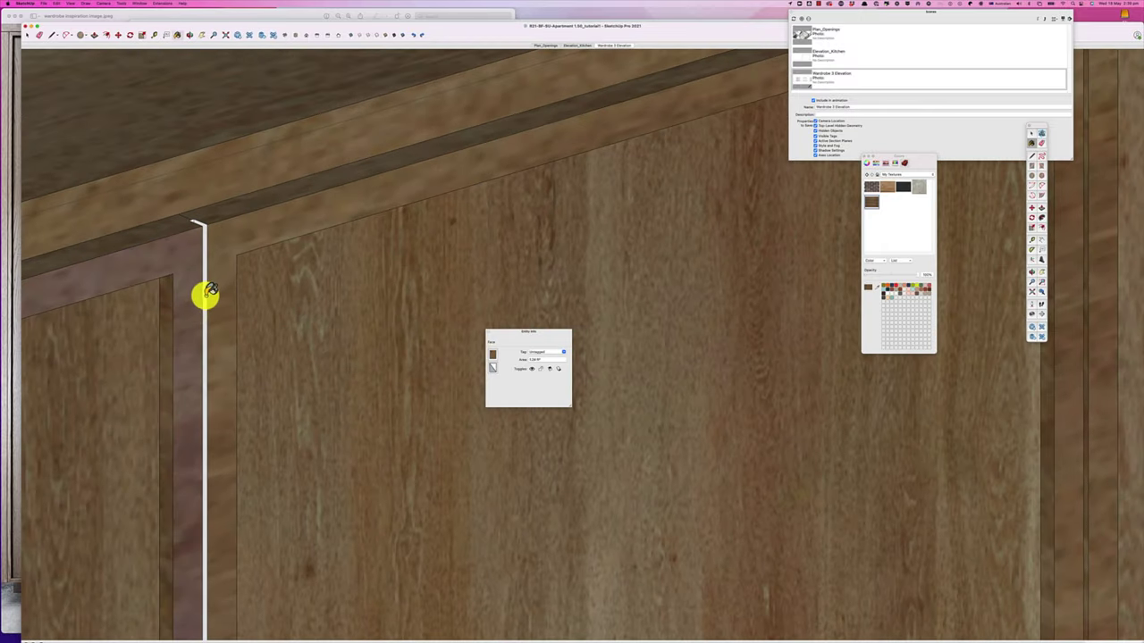
From a near-front view, paint the strip left of the first door with wood
scroll(198, 306, "down", 6)
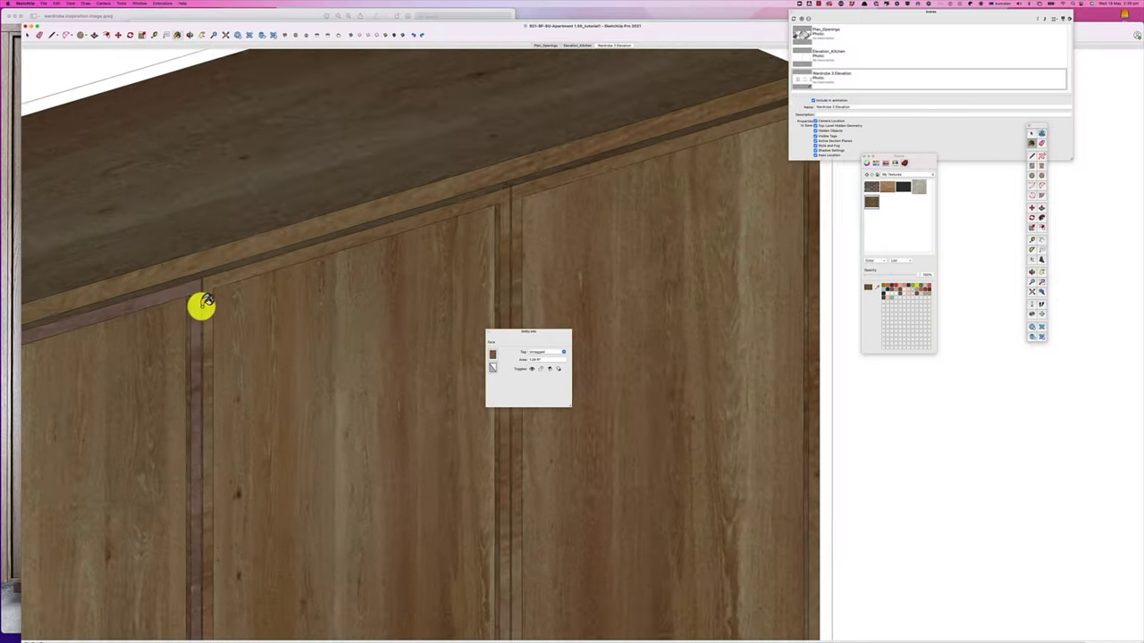
scroll(111, 345, "up", 8)
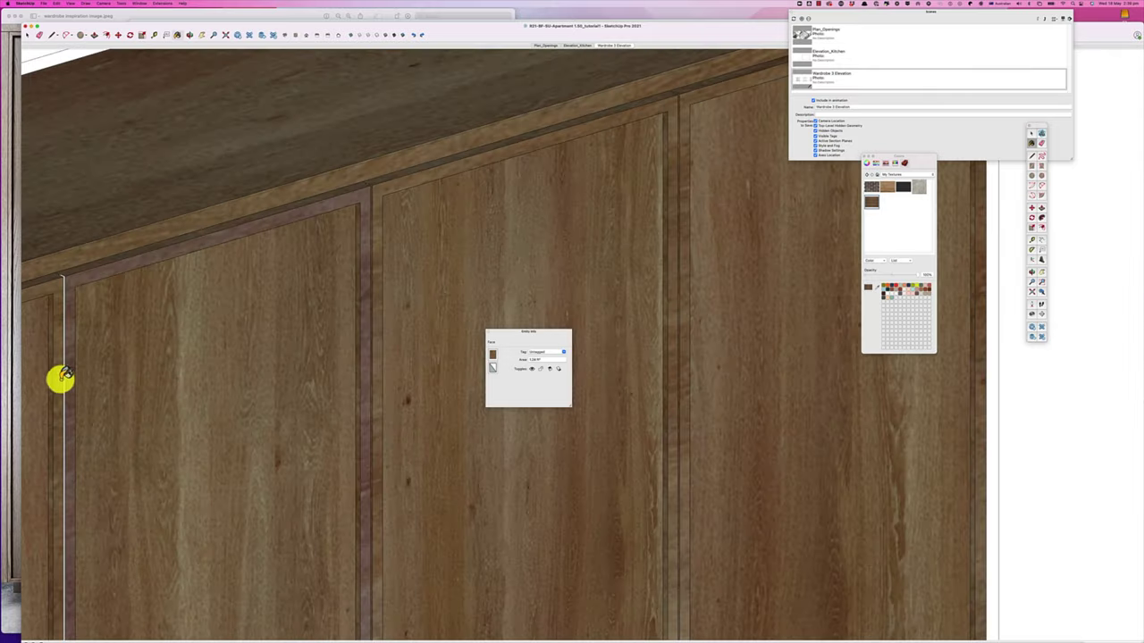
scroll(73, 348, "up", 3)
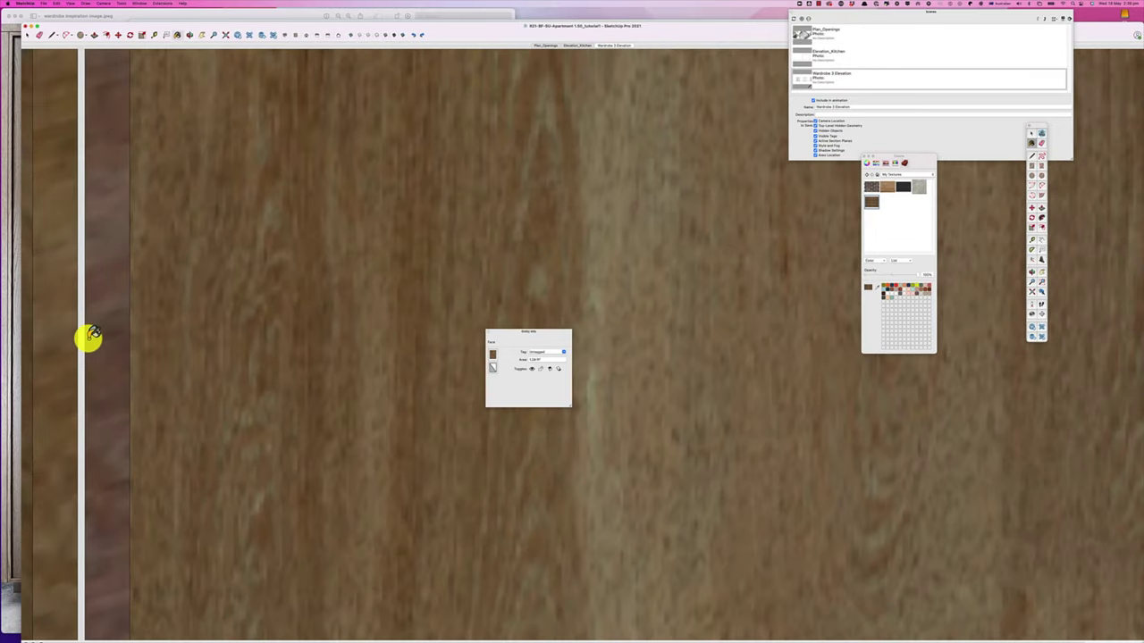
scroll(237, 324, "down", 6)
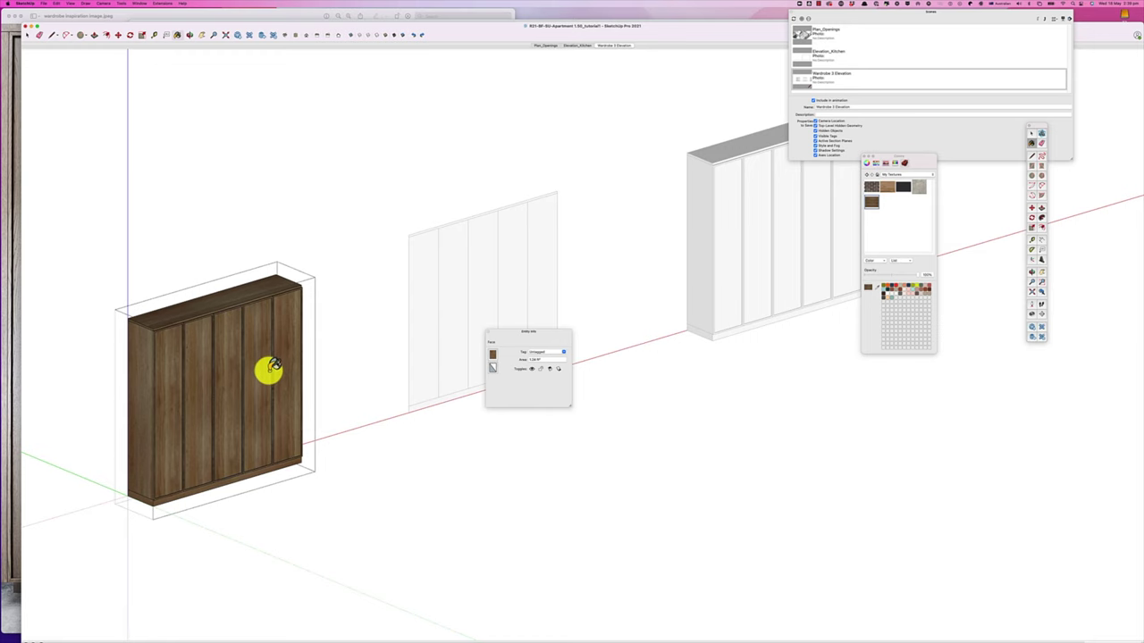
mouse_move(273, 370)
middle_mouse_down()
mouse_move(274, 401)
mouse_move(304, 378)
mouse_move(218, 301)
mouse_move(383, 283)
middle_mouse_up()
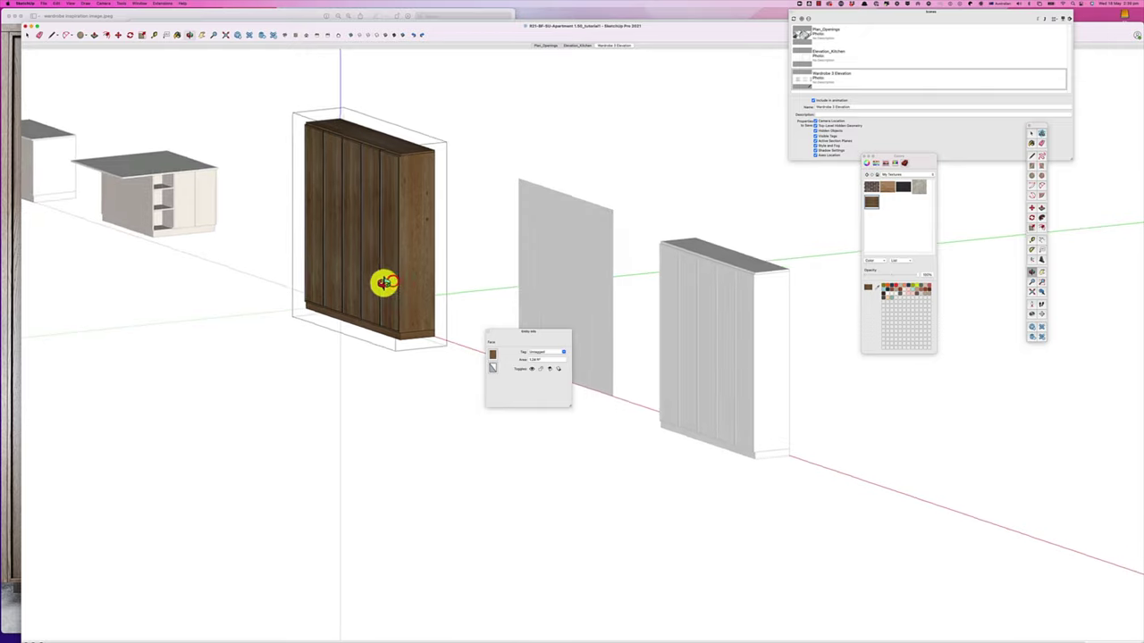
scroll(301, 235, "up", 6)
scroll(372, 200, "up", 2)
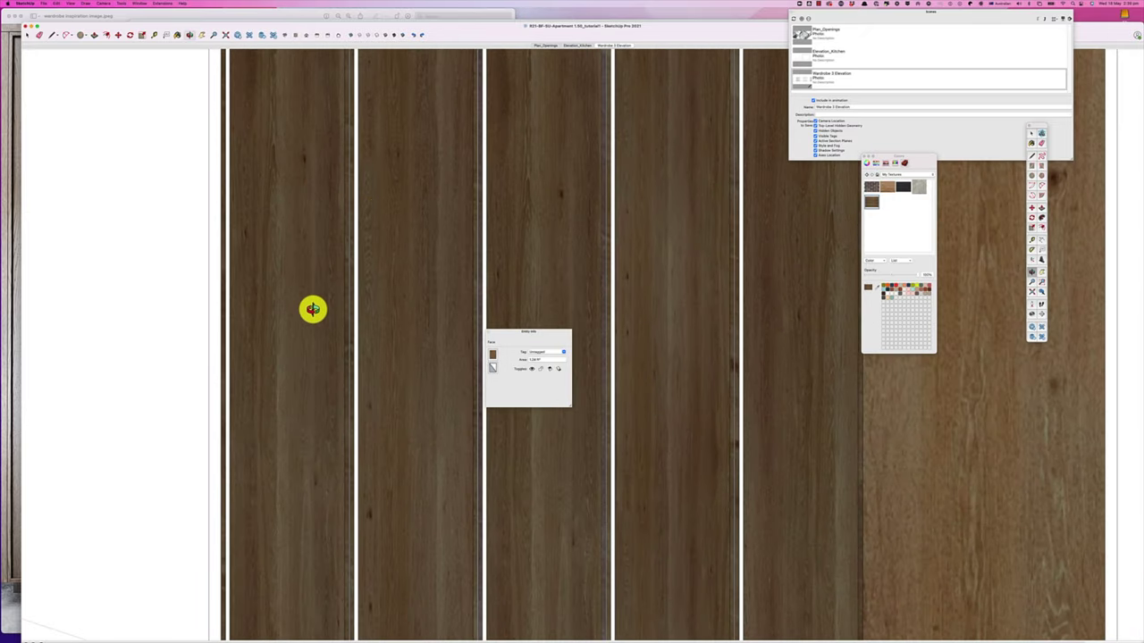
key("b")
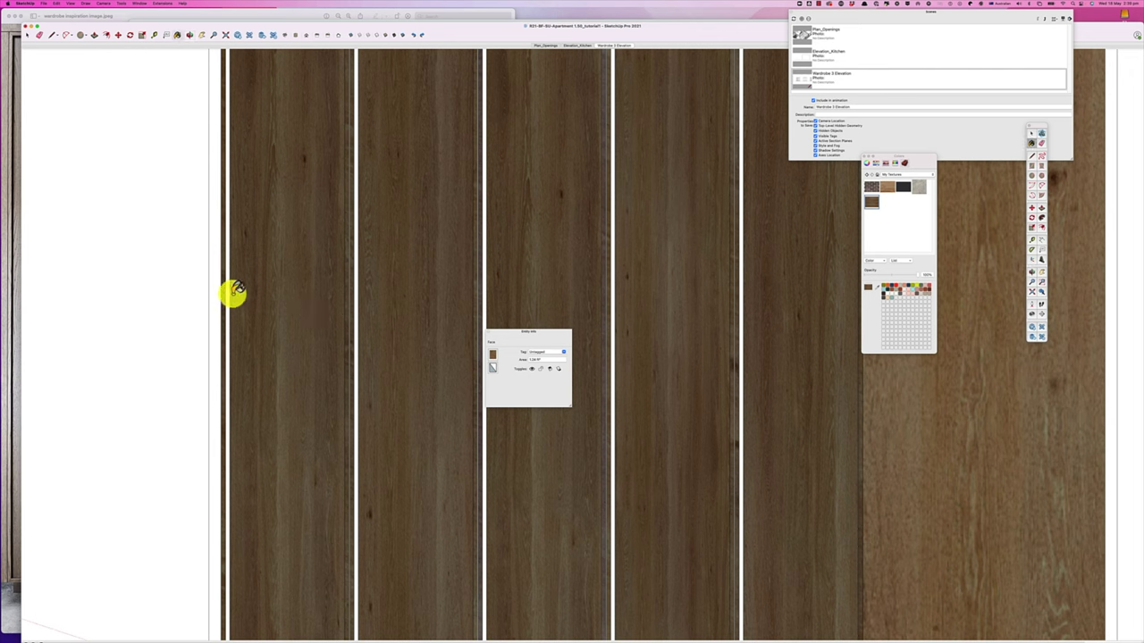
left_click(232, 291)
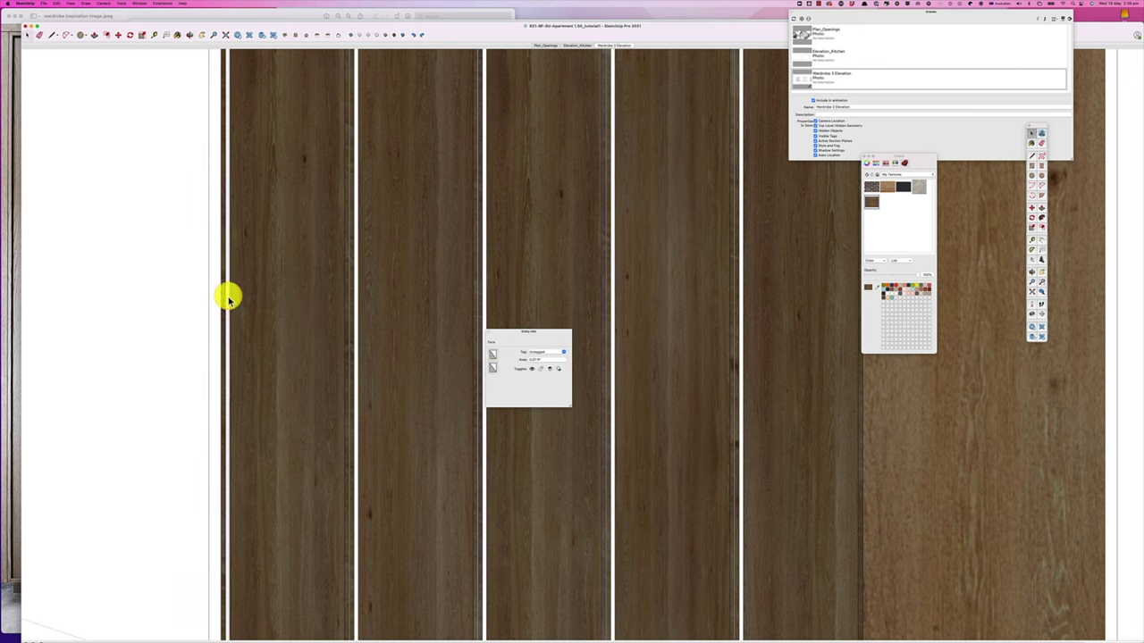
left_click(231, 293)
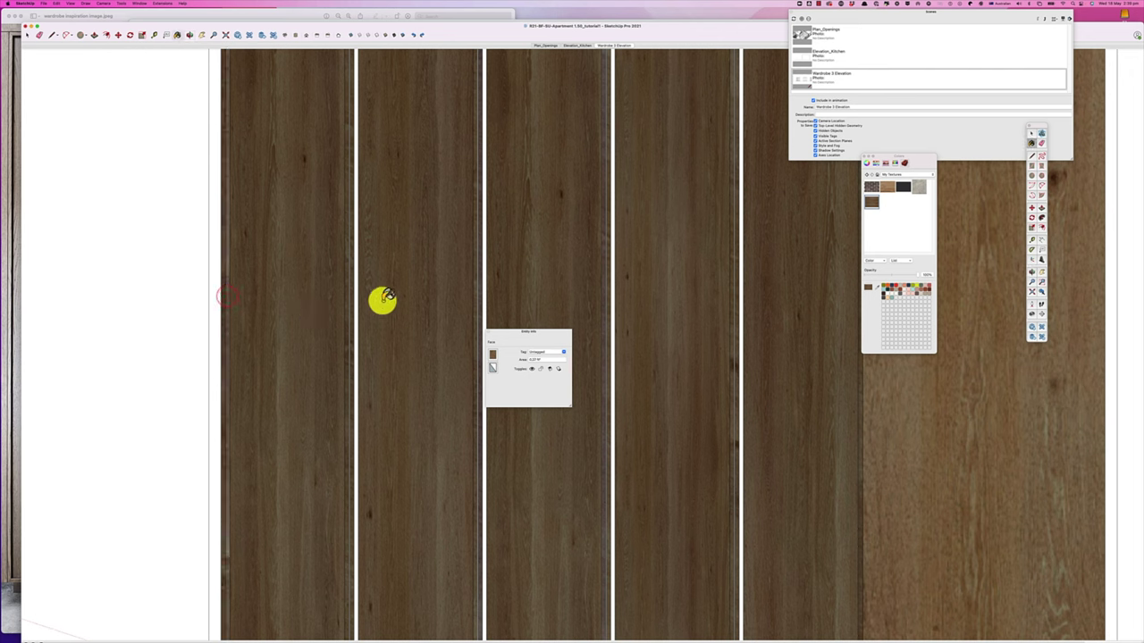
Paint the gaps between the doors and the white strip on the right with wood
left_click(357, 316)
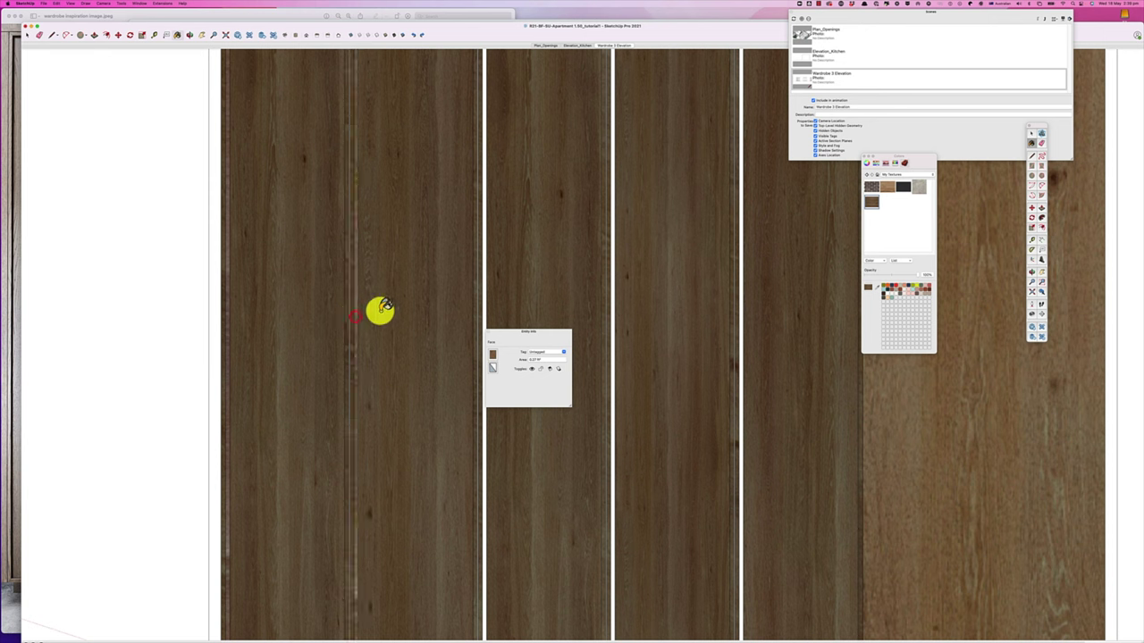
left_click(483, 282)
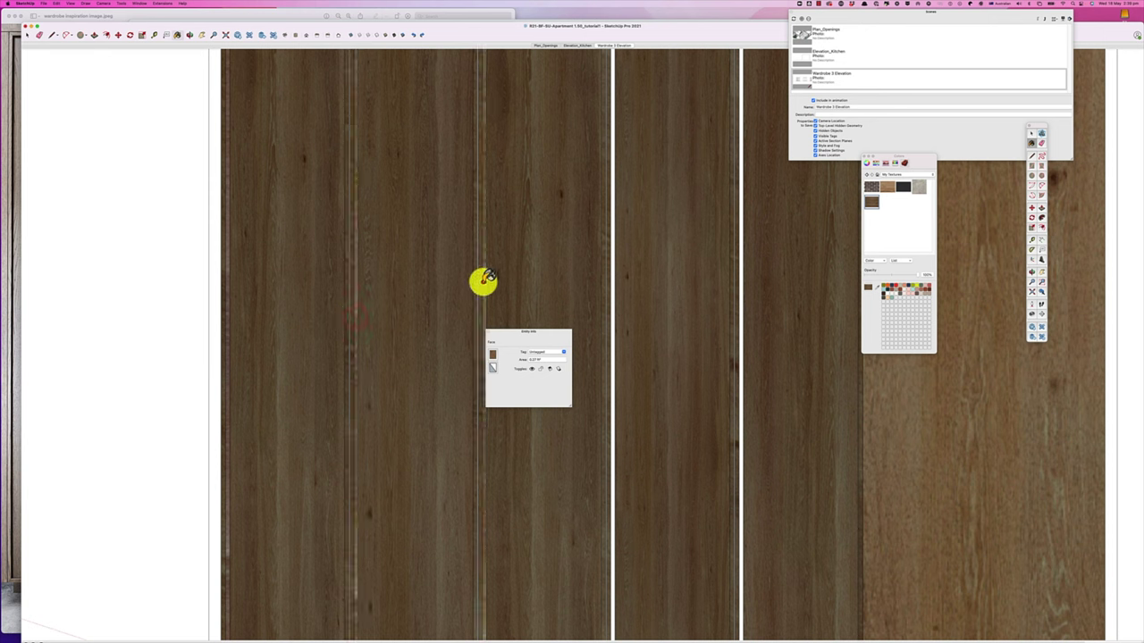
left_click(615, 304)
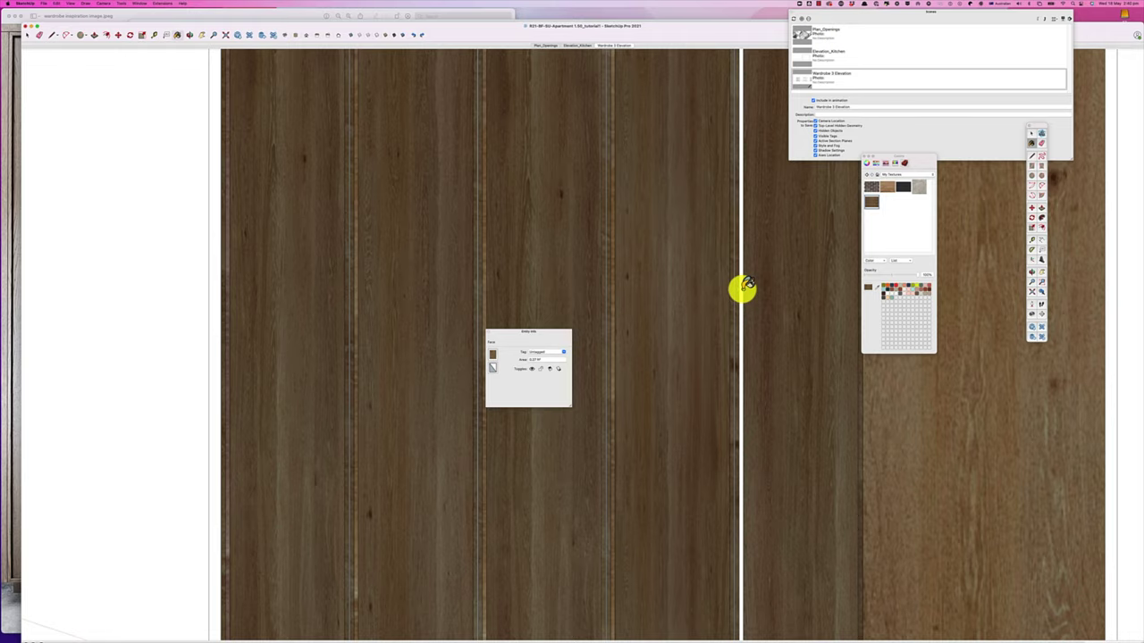
left_click(741, 291)
scroll(741, 291, "up", 5)
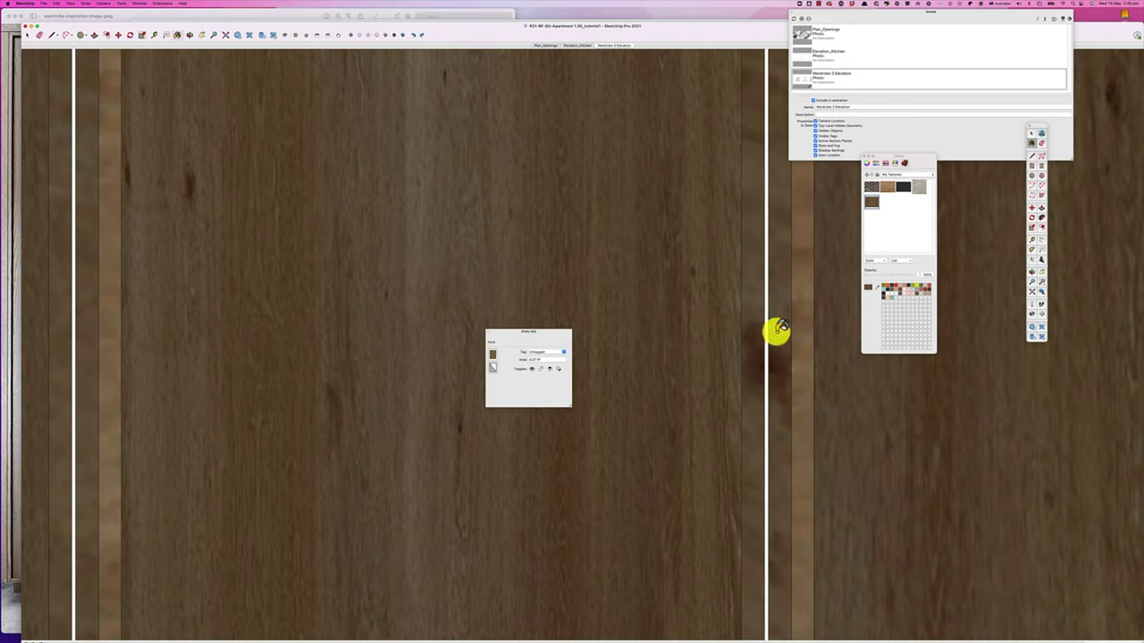
left_click(769, 331)
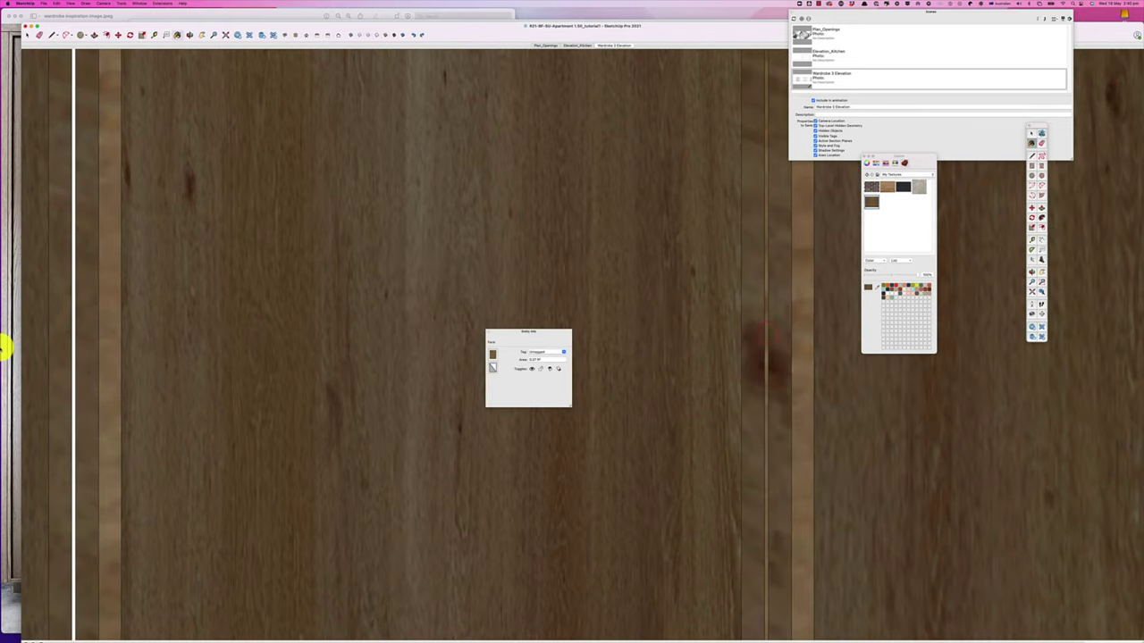
Paint the left-edge strip and the last remaining white gap strips with wood
left_click(78, 381)
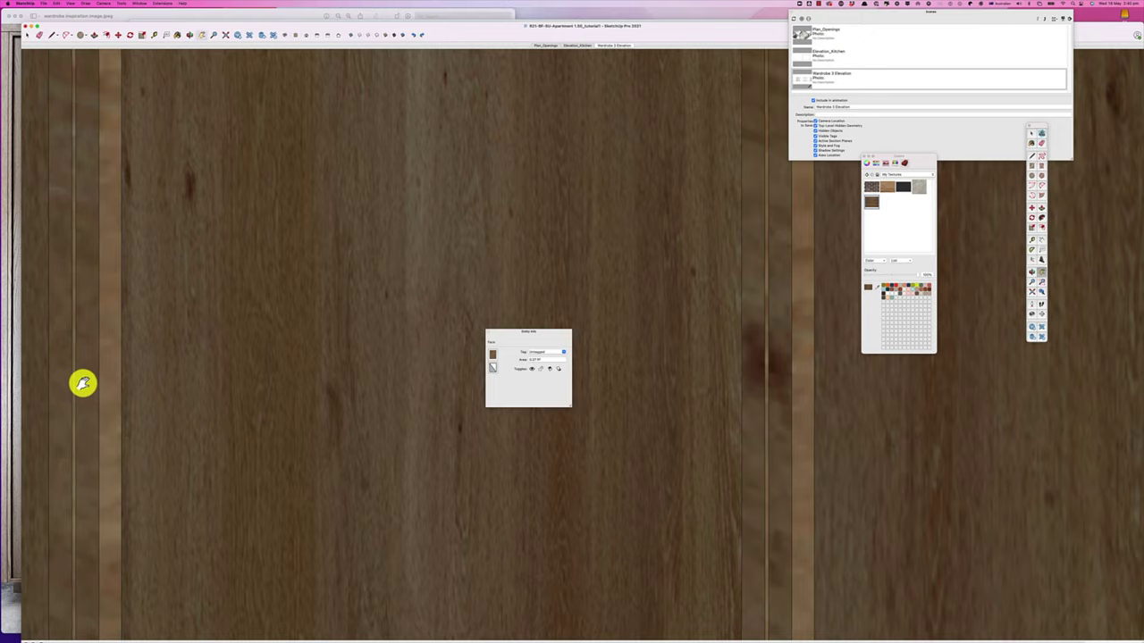
mouse_move(81, 383)
middle_mouse_down()
mouse_move(791, 358)
mouse_move(400, 390)
middle_mouse_up()
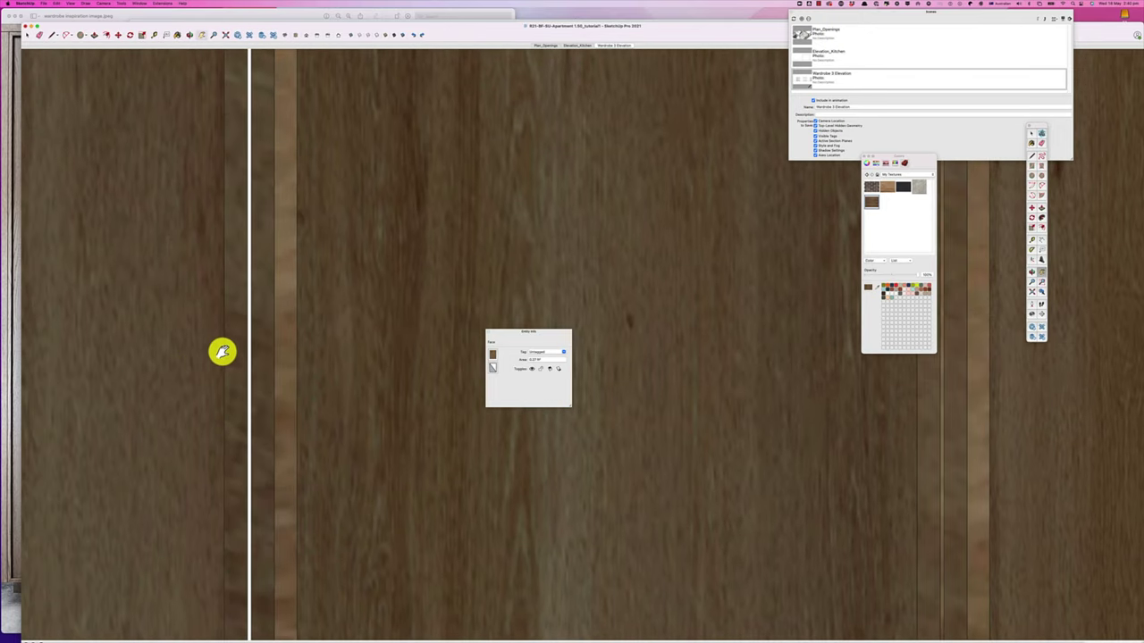
left_click(250, 321)
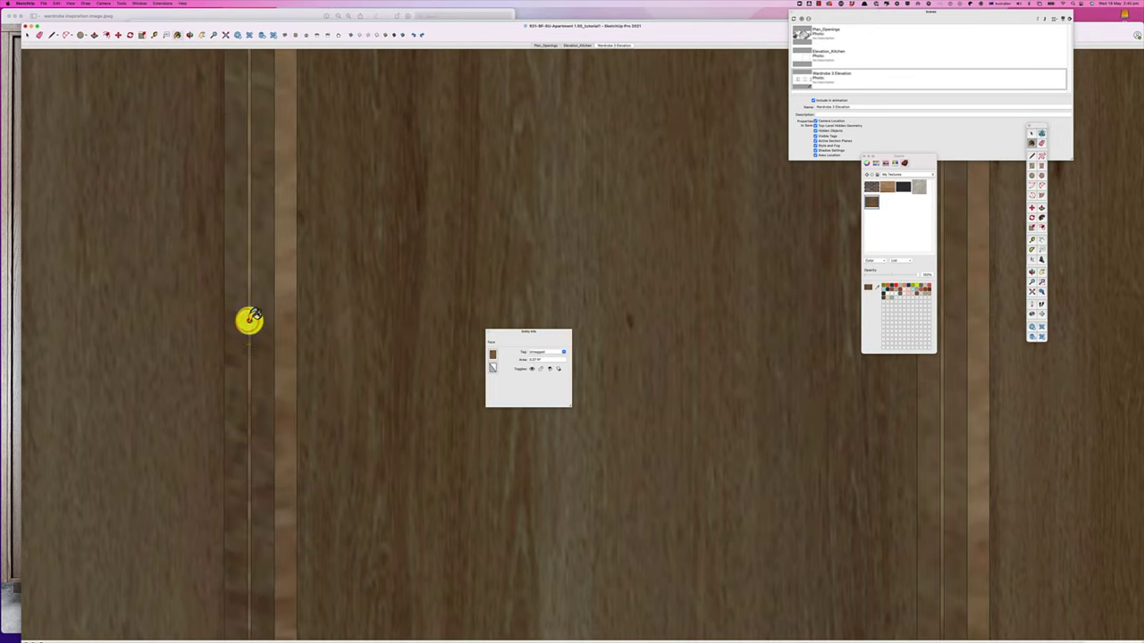
scroll(273, 382, "down", 8)
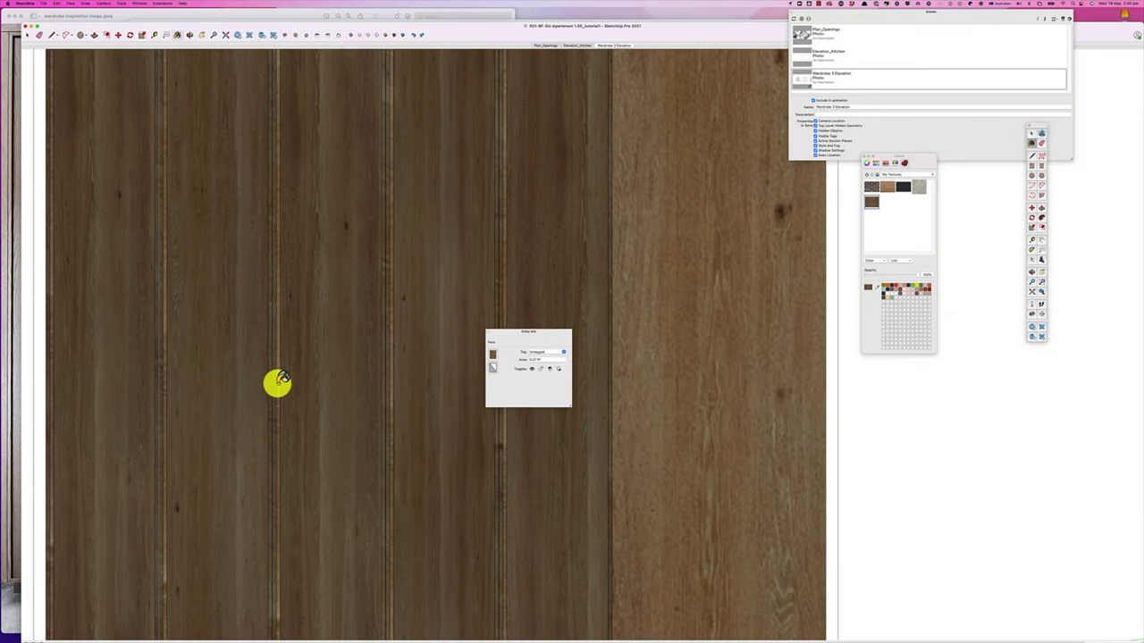
scroll(161, 362, "down", 5)
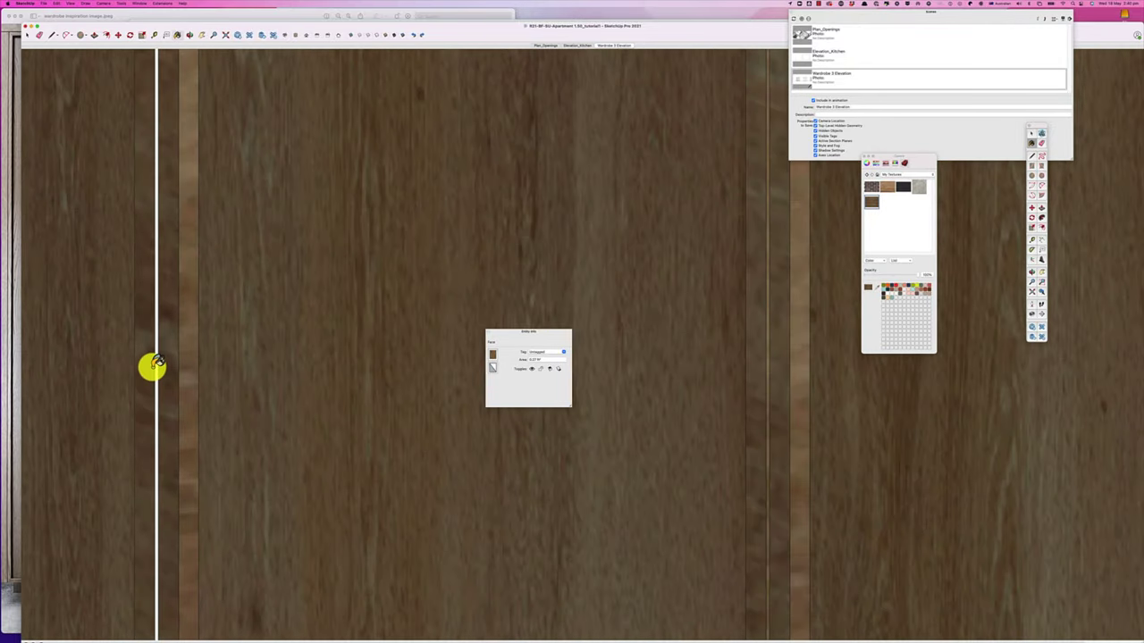
left_click(159, 367)
scroll(187, 370, "down", 8)
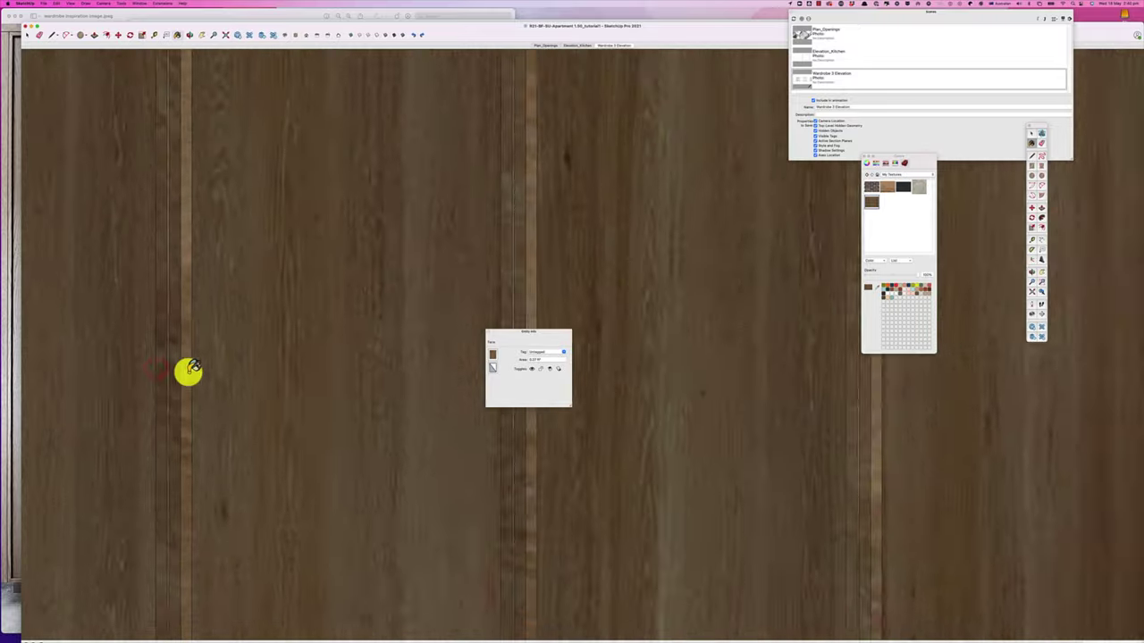
scroll(190, 370, "down", 10)
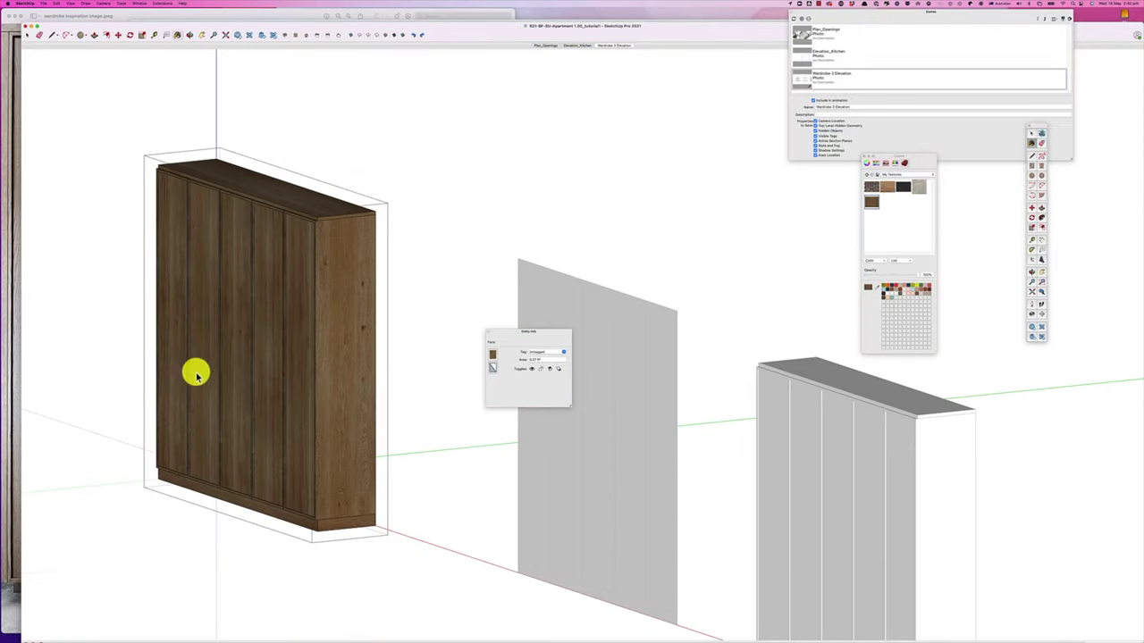
left_click(425, 266)
scroll(250, 372, "down", 3)
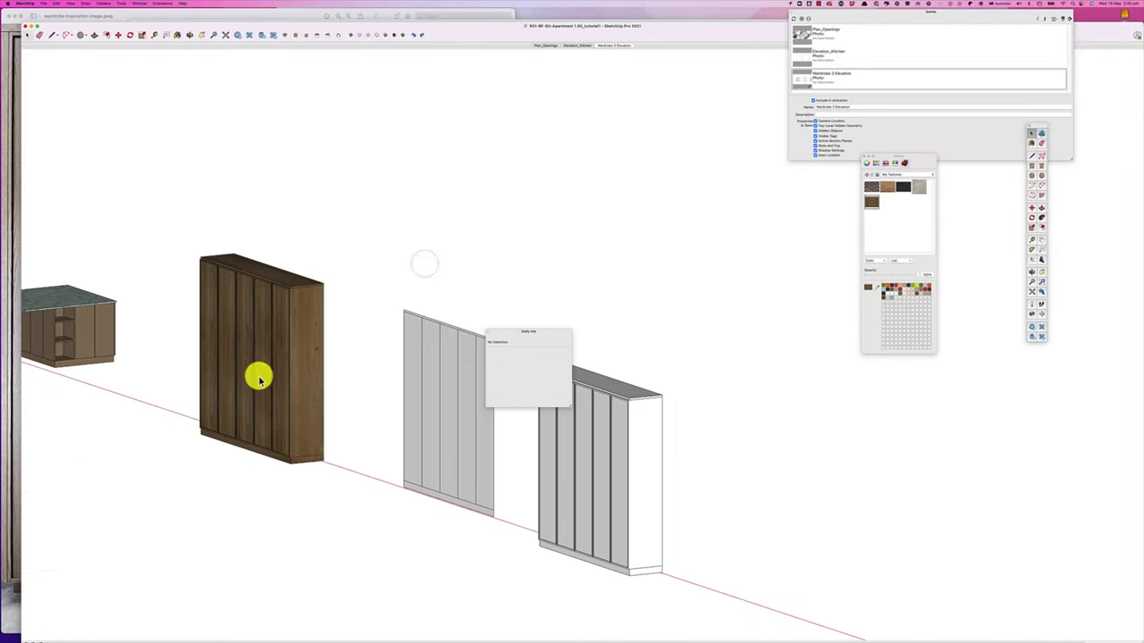
left_click(311, 490)
scroll(197, 483, "up", 2)
scroll(199, 480, "up", 1)
scroll(269, 449, "down", 3)
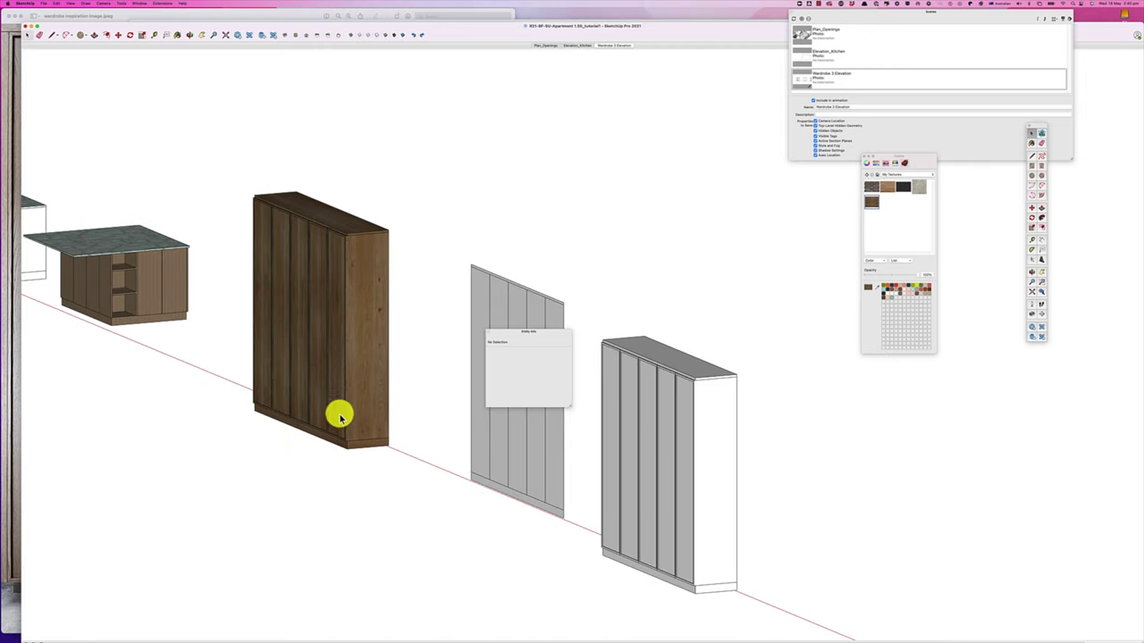
scroll(257, 462, "up", 2)
scroll(272, 460, "down", 2)
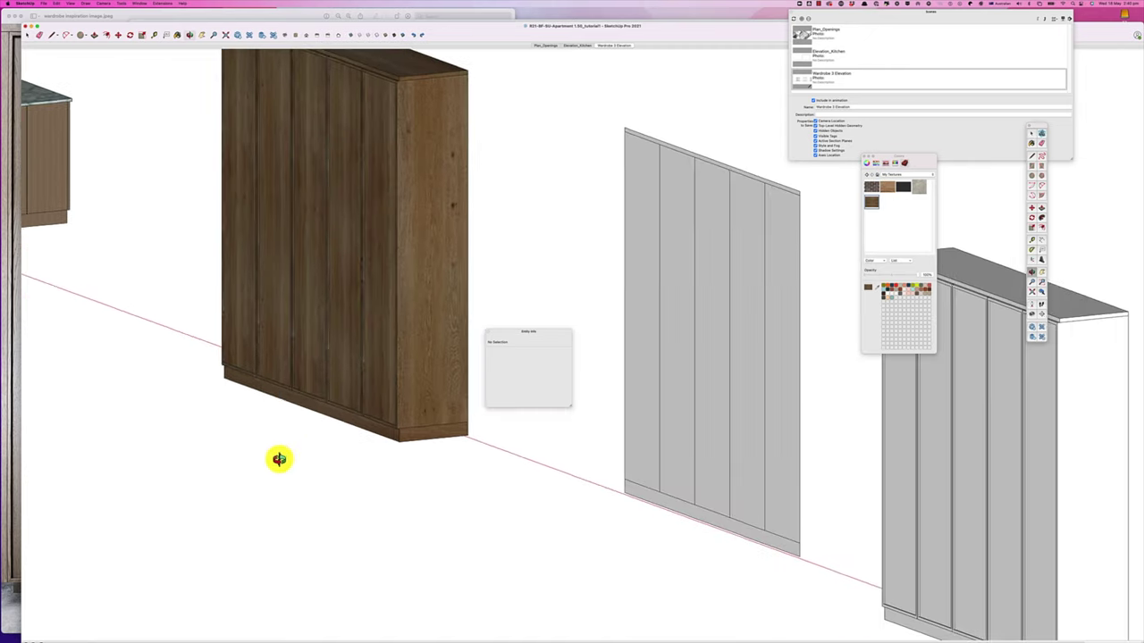
scroll(295, 452, "up", 2)
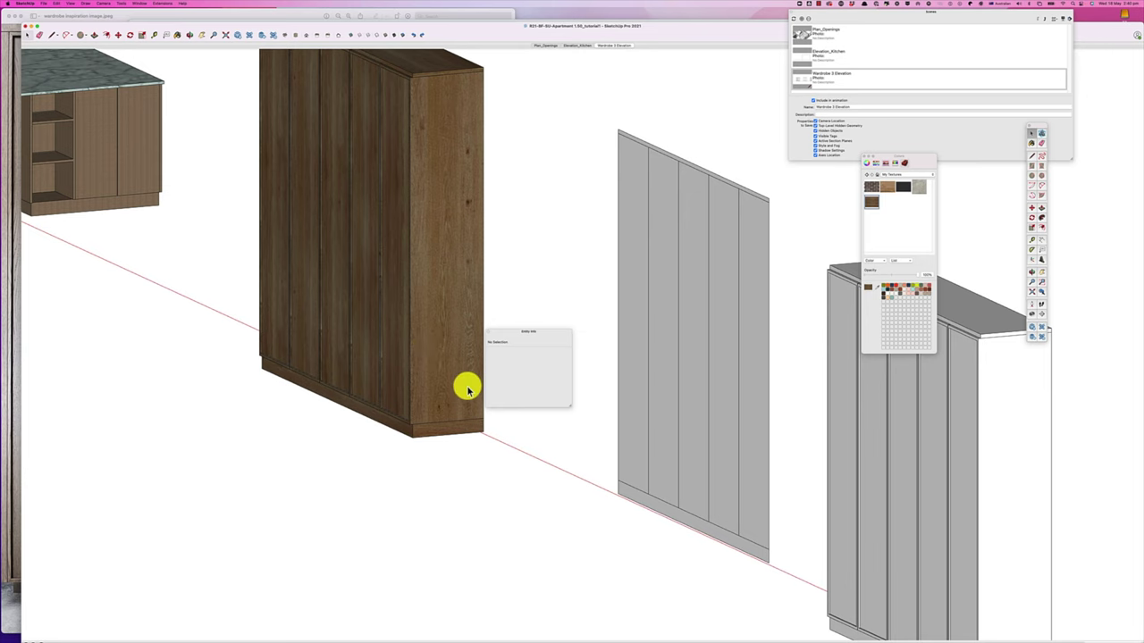
scroll(403, 274, "down", 3)
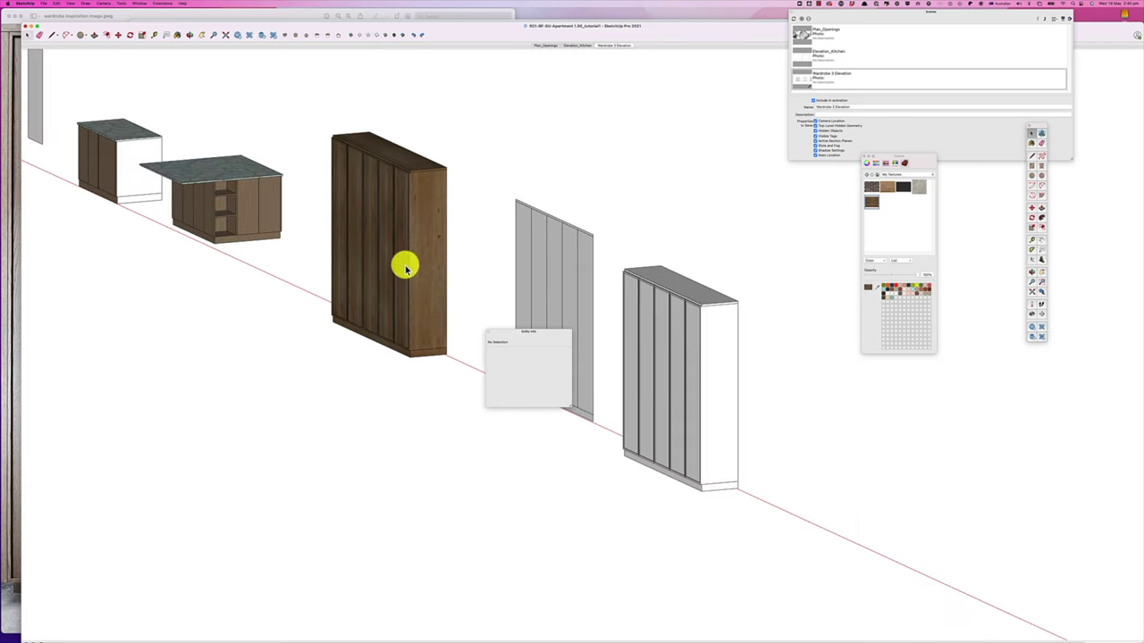
middle_click_drag(373, 286, 845, 295)
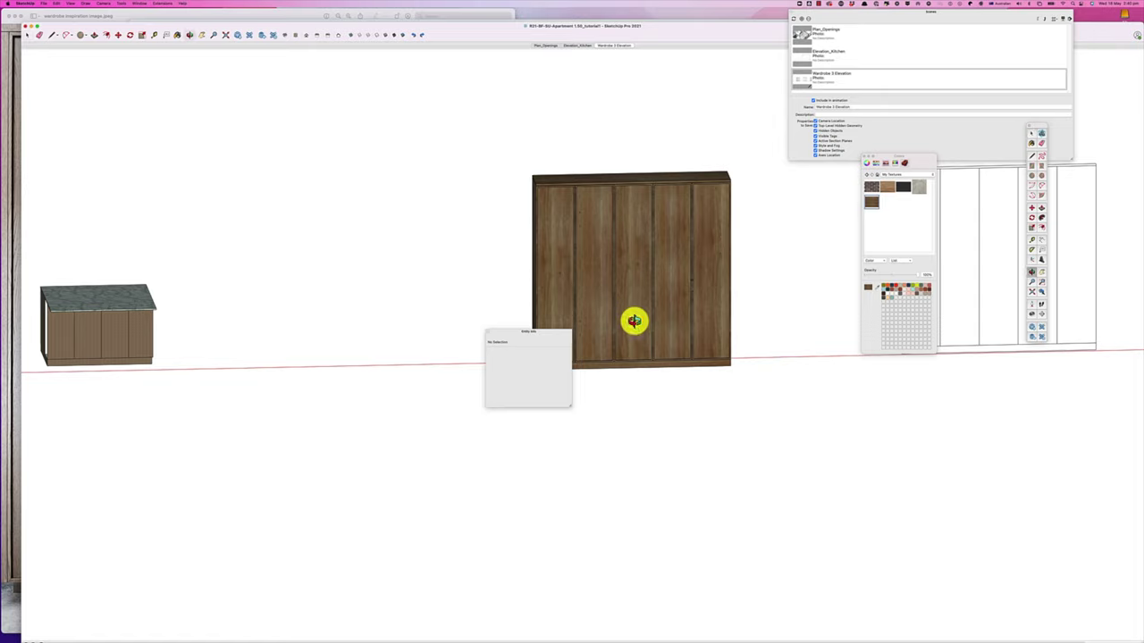
middle_click_drag(633, 322, 1118, 263)
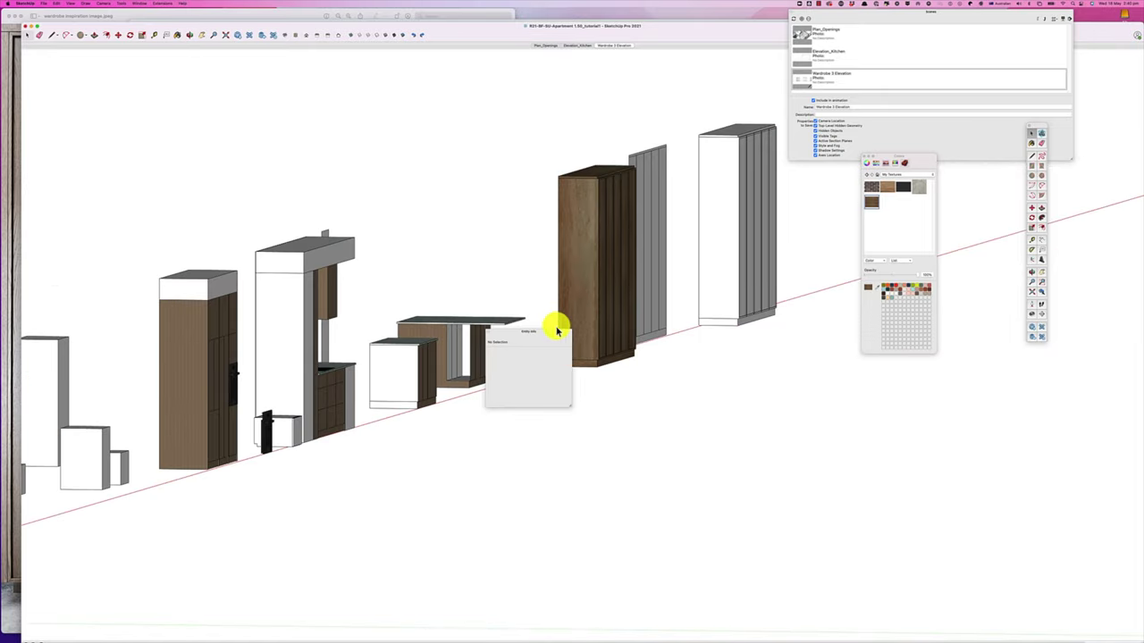
mouse_move(557, 325)
middle_mouse_down()
mouse_move(557, 296)
mouse_move(516, 328)
mouse_move(527, 331)
middle_mouse_up()
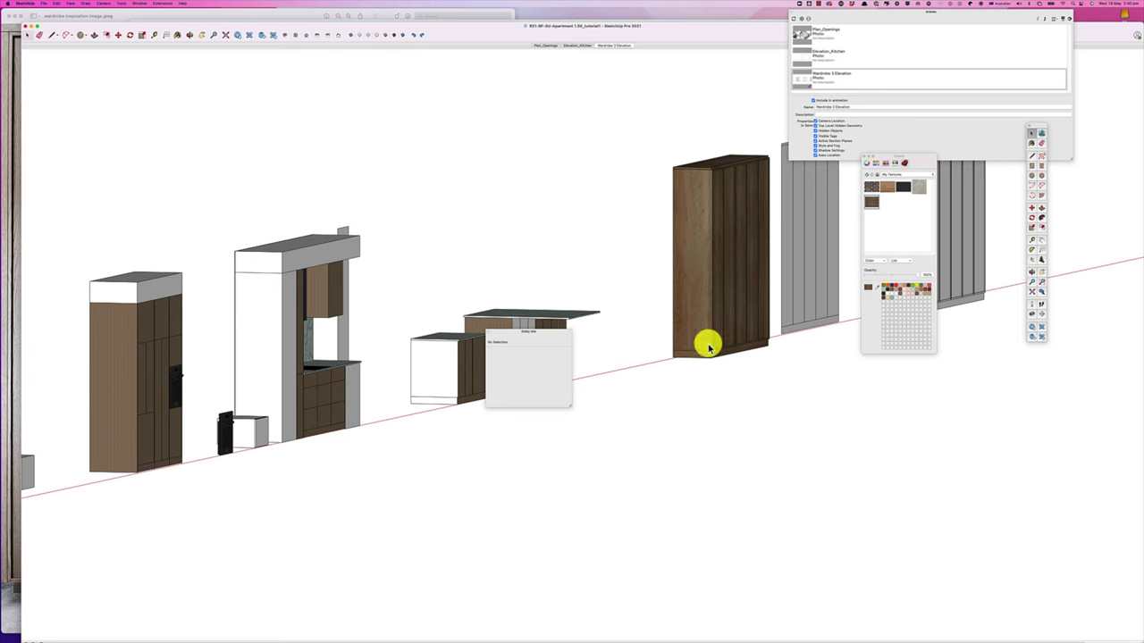
scroll(653, 317, "down", 3)
scroll(685, 315, "up", 2)
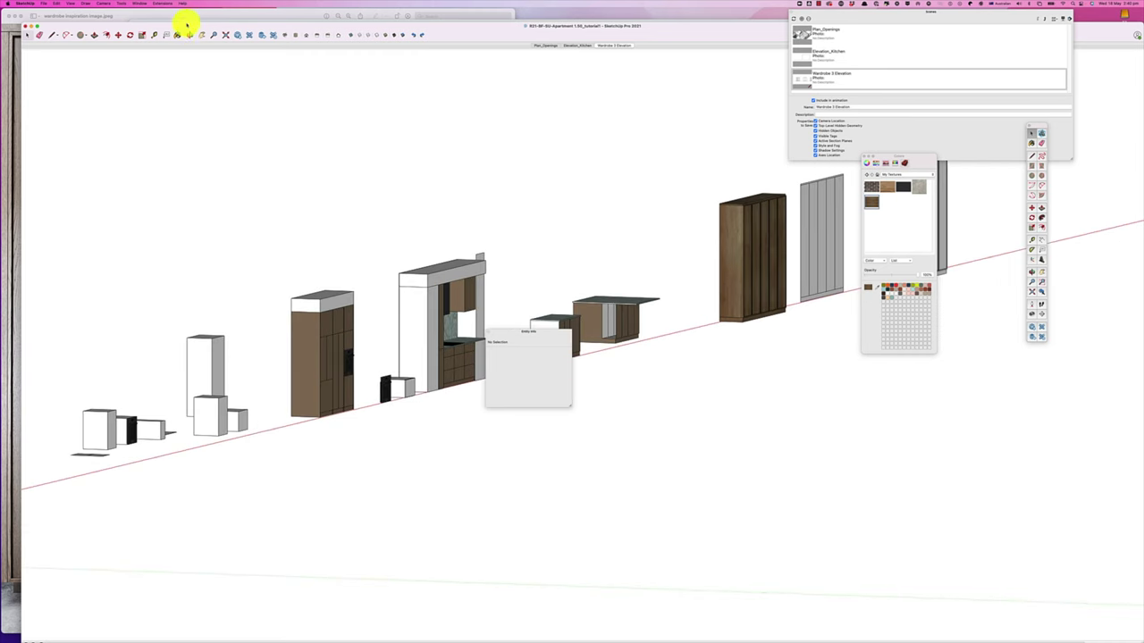
left_click(93, 16)
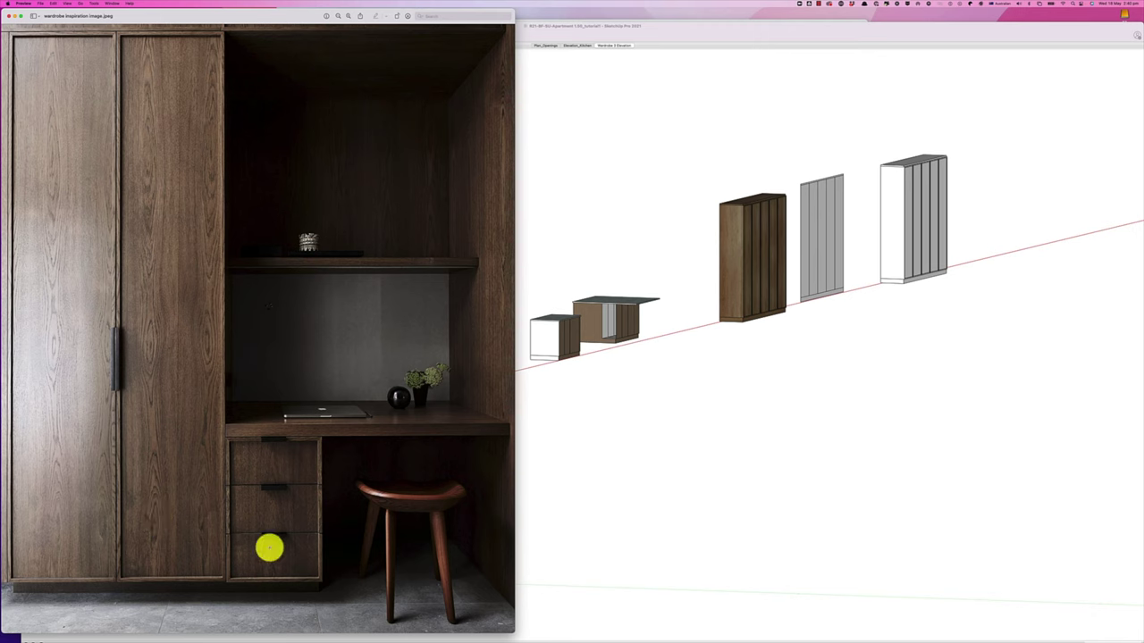
Scroll the wardrobe inspiration photo to study its dark vertical door handles
scroll(670, 384, "down", 3)
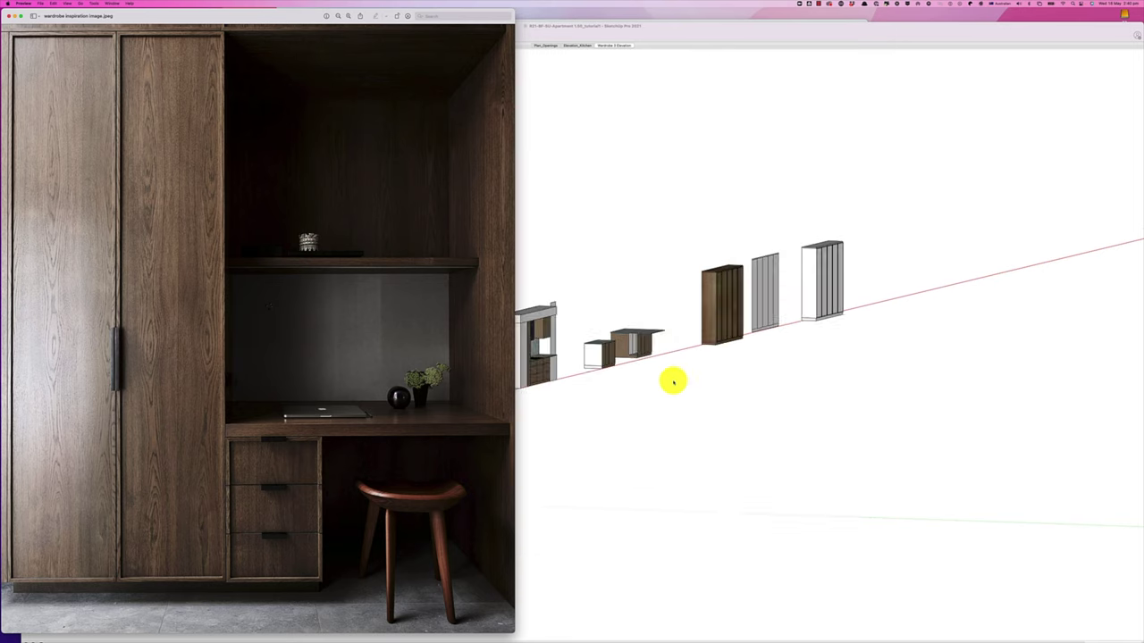
scroll(777, 366, "down", 3)
scroll(557, 439, "up", 3)
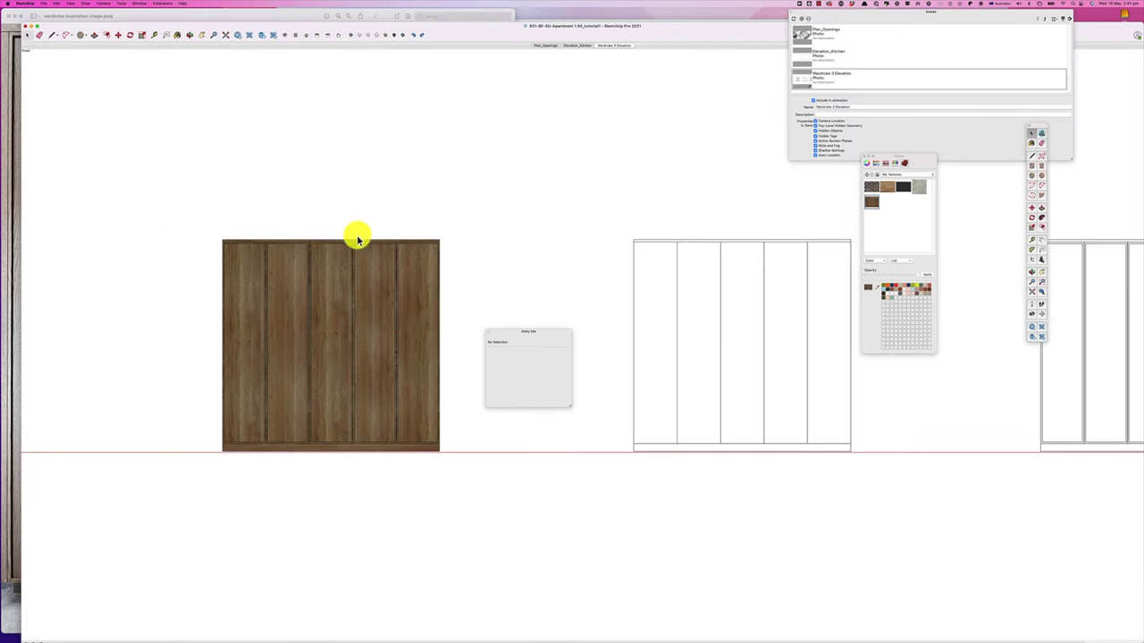
Close the Entity Info panel, frame the wardrobe front, and bring up 3D Warehouse
scroll(569, 477, "down", 3)
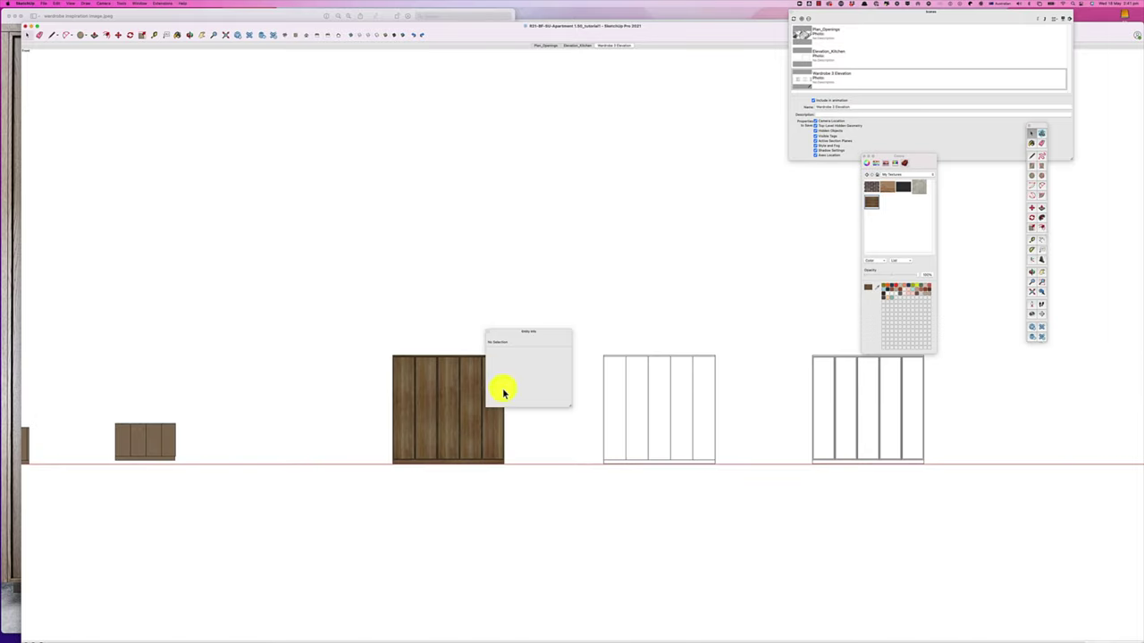
left_click_drag(490, 335, 560, 69)
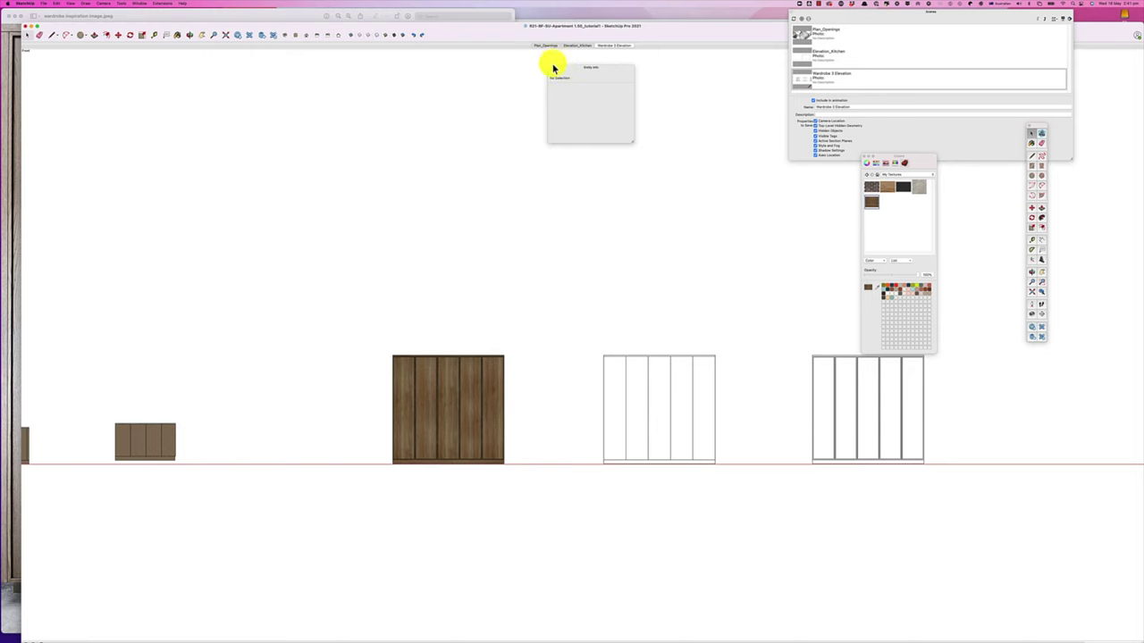
left_click(551, 67)
scroll(431, 565, "up", 5)
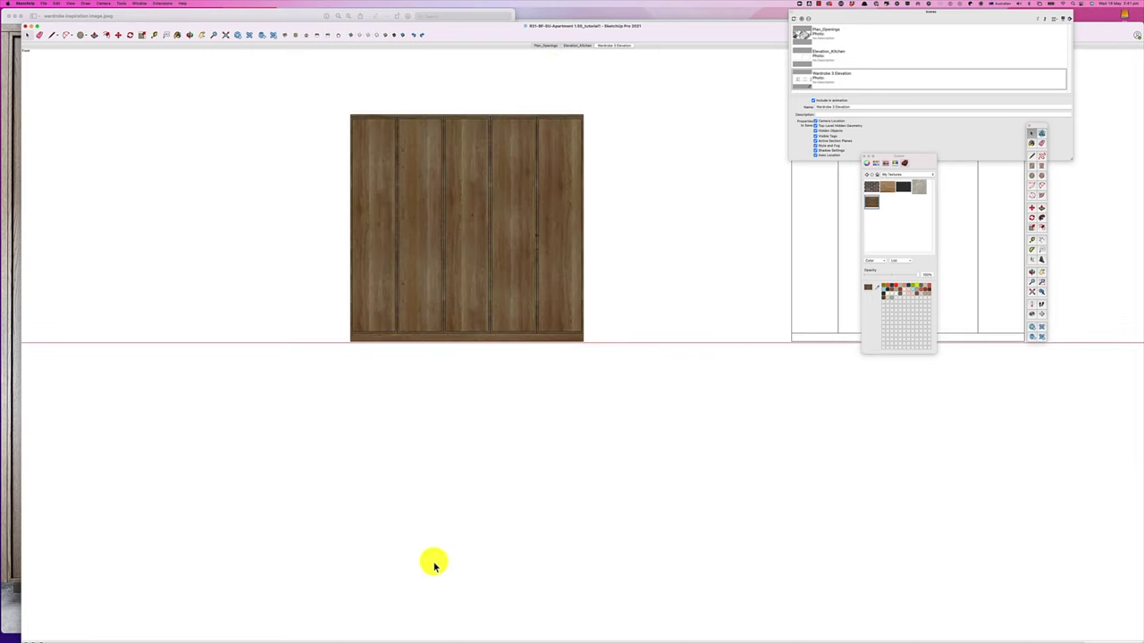
scroll(432, 564, "down", 3)
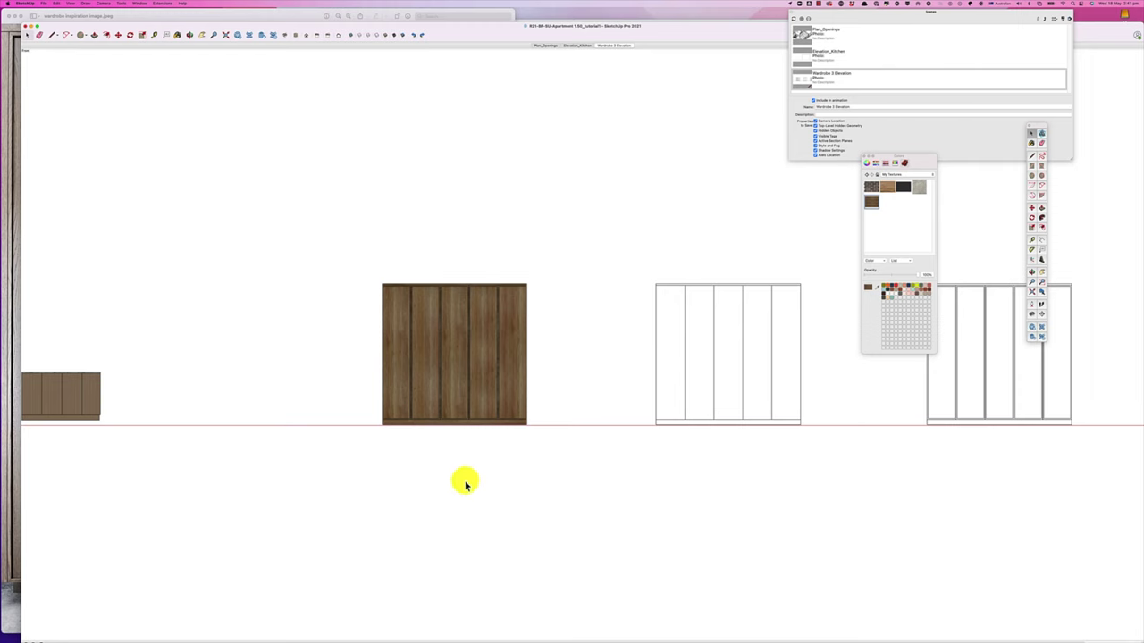
scroll(462, 480, "up", 3)
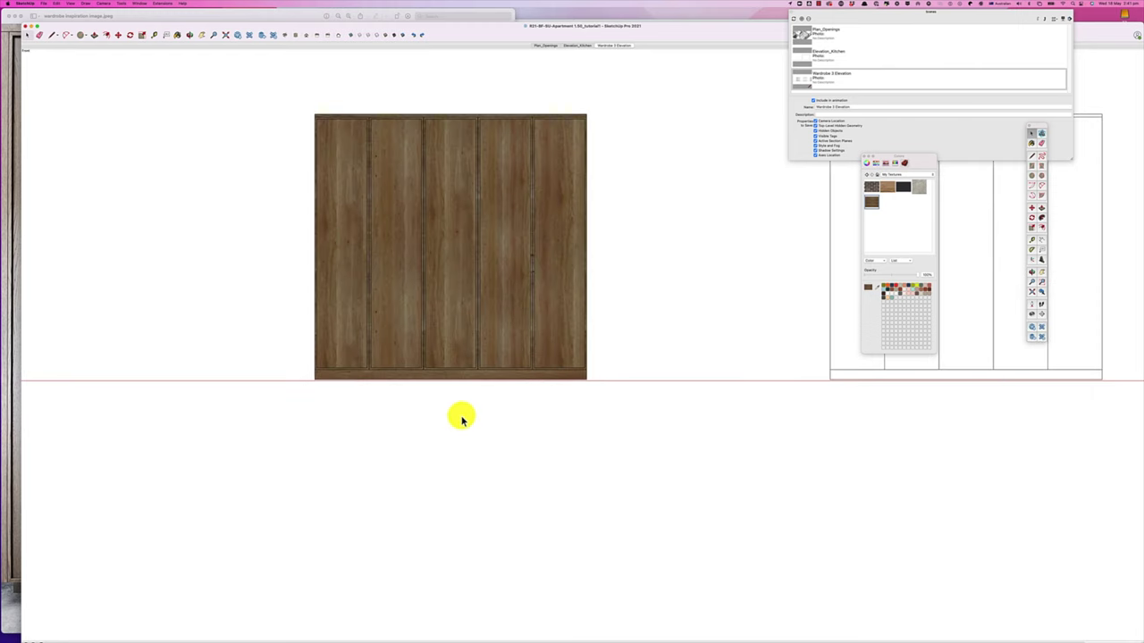
mouse_move(478, 350)
middle_mouse_down("shift")
mouse_move(467, 492)
mouse_move(458, 463)
middle_mouse_up("shift")
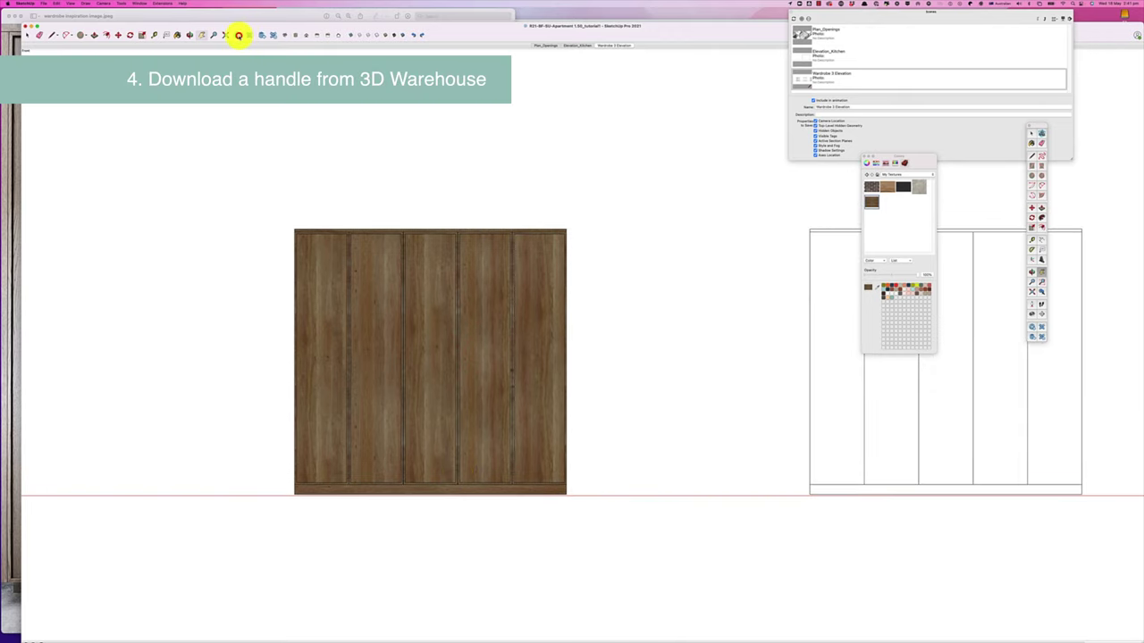
left_click(238, 35)
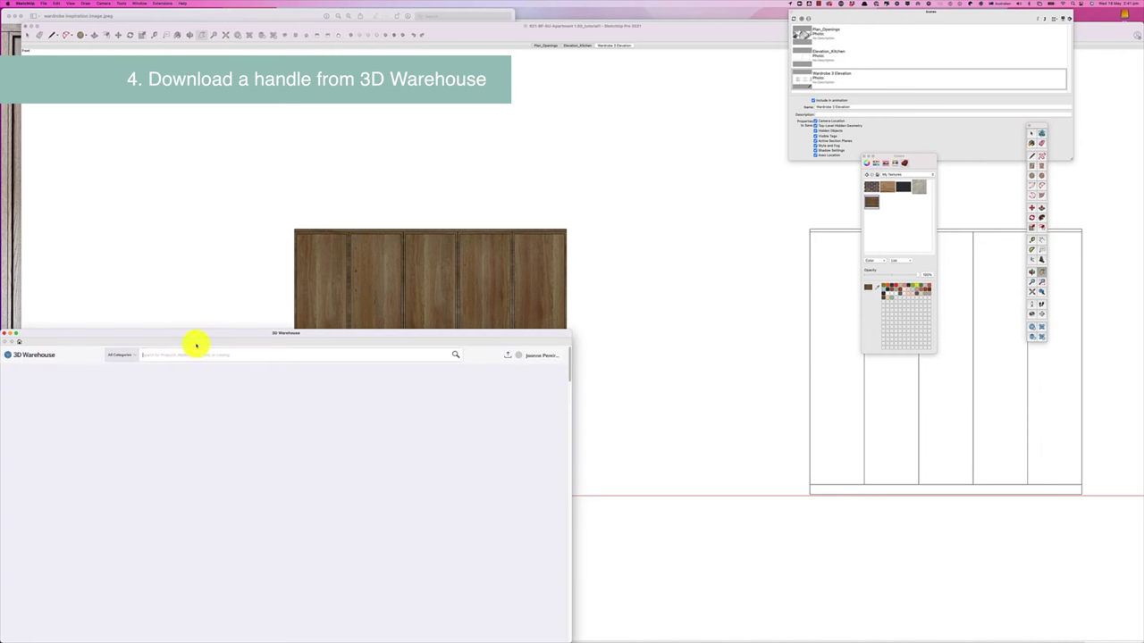
Search 3D Warehouse models for 'o and co' and load Isla Pull Black XL into the model
left_click_drag(198, 336, 254, 91)
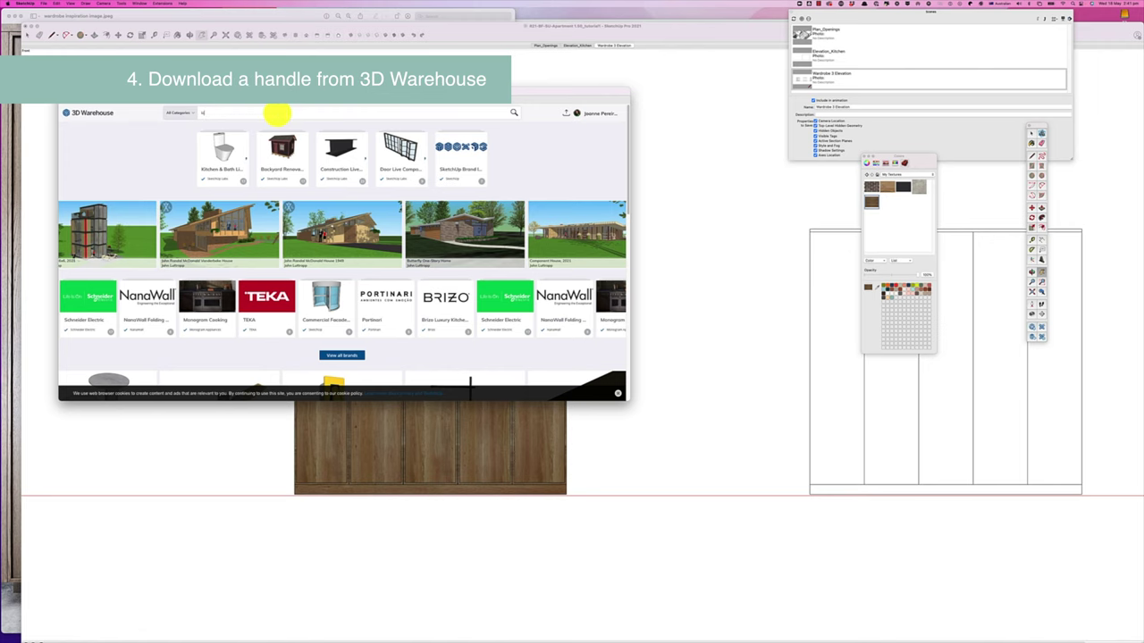
type("o and co")
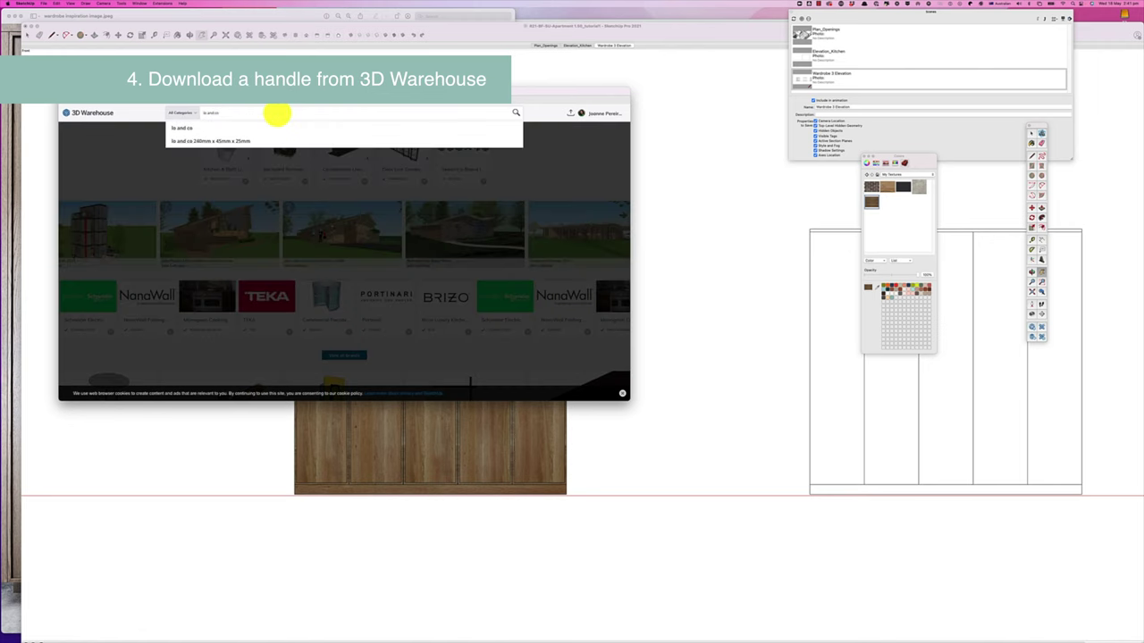
left_click(231, 138)
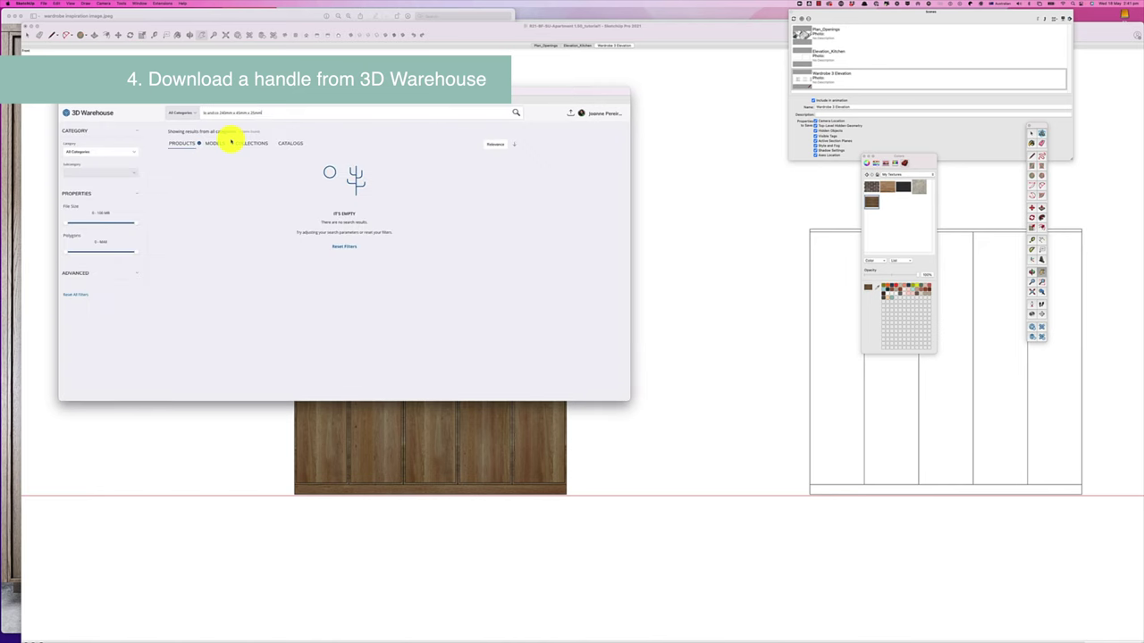
left_click(219, 144)
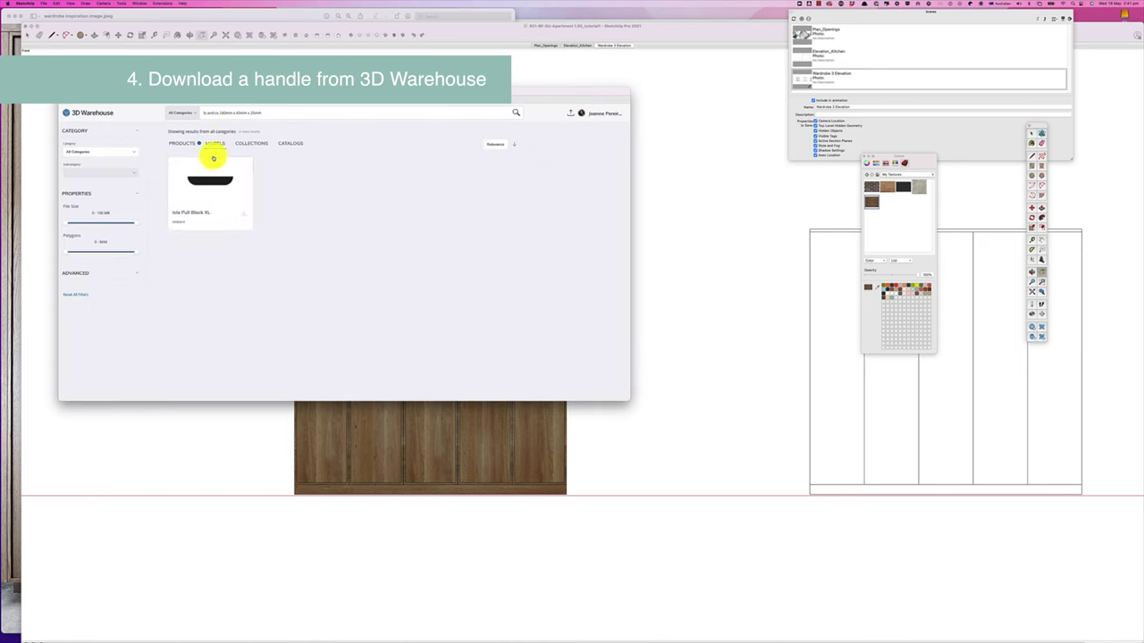
left_click(243, 216)
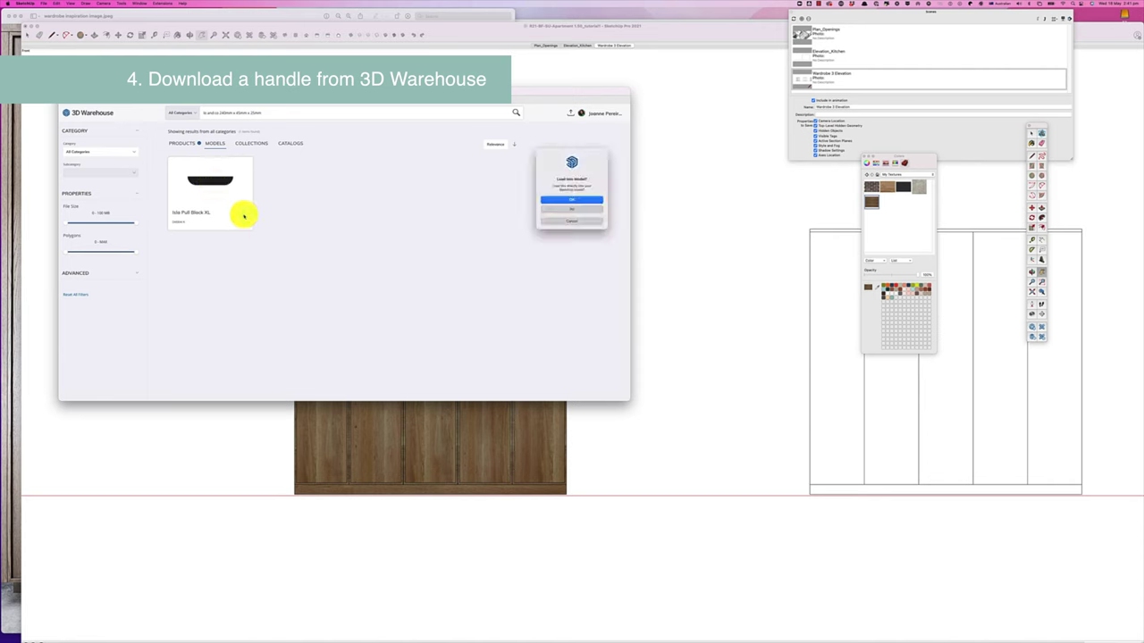
left_click(565, 201)
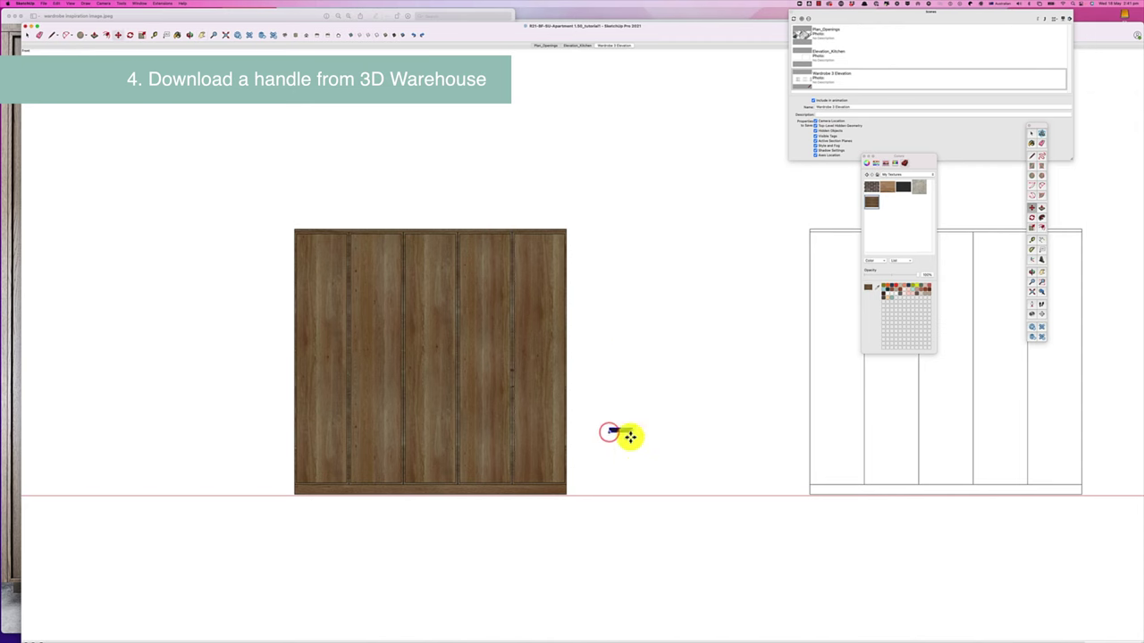
Drop the handle component beside the wardrobe and orbit to a slightly raised view
scroll(631, 437, "up", 5)
scroll(622, 435, "down", 5)
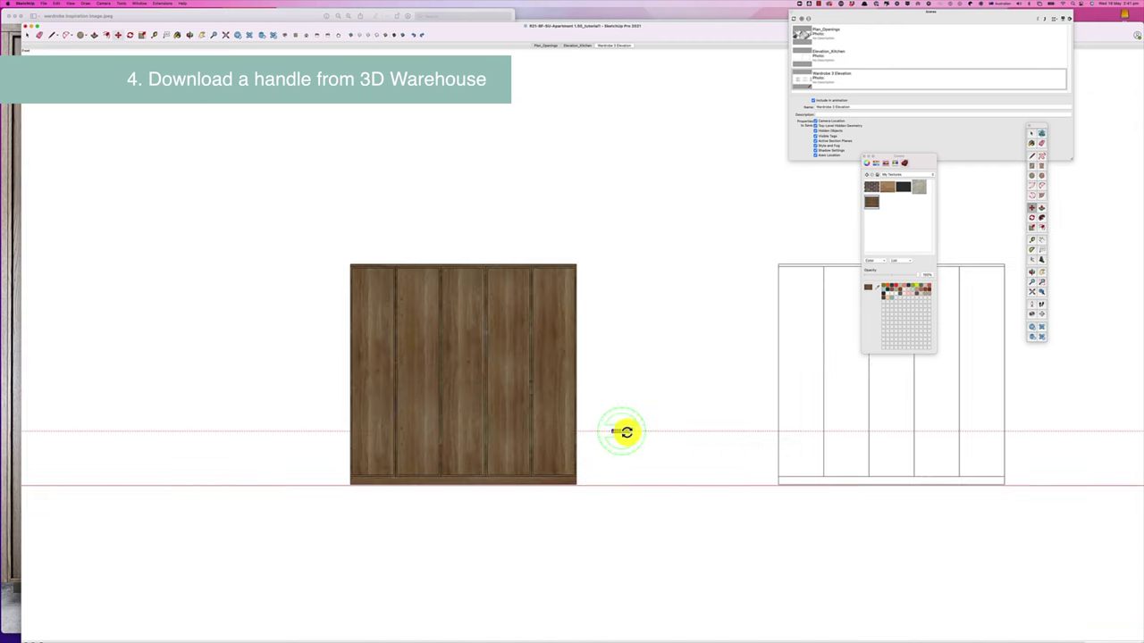
left_click(621, 435)
middle_click_drag(589, 503, 518, 549)
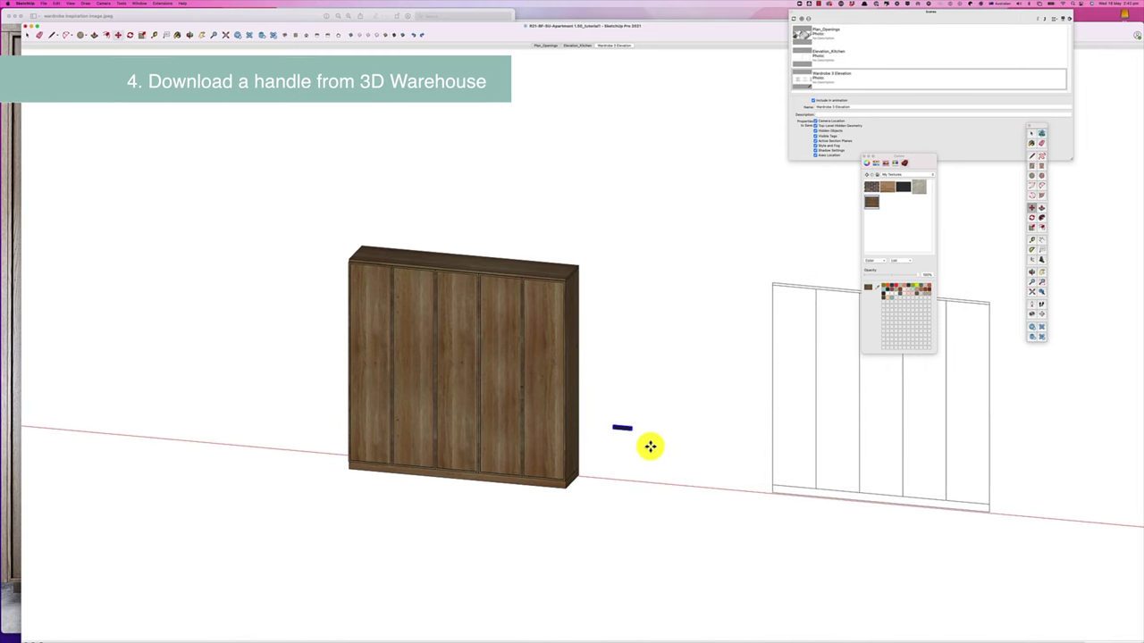
scroll(646, 439, "up", 6)
scroll(631, 434, "down", 8)
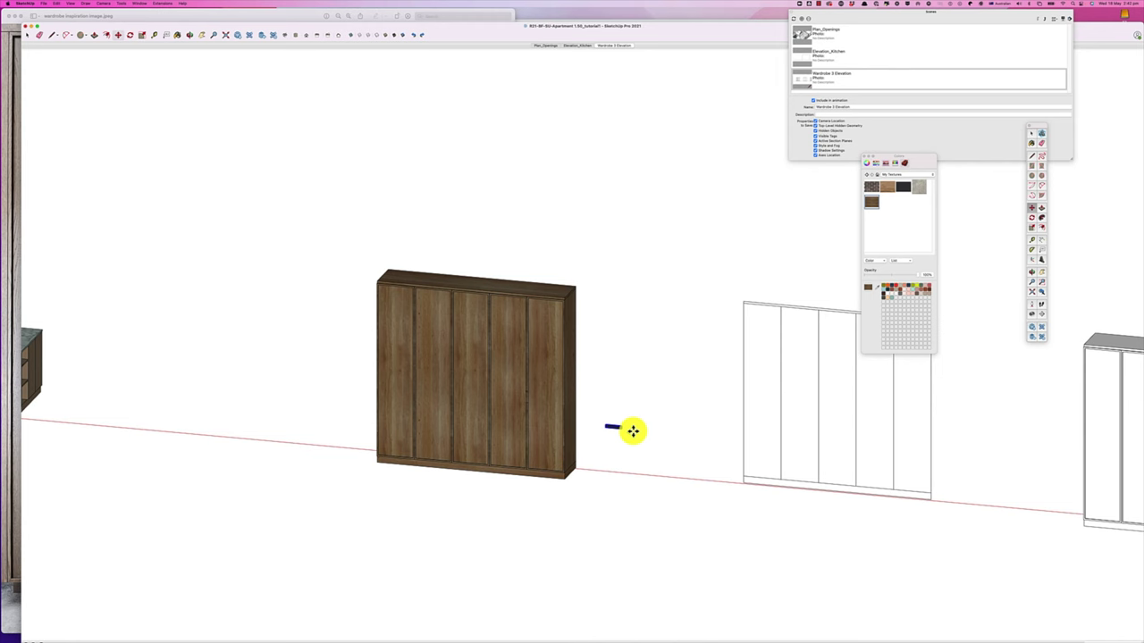
Orbit to view the wardrobe side and handle, cycling Rotate, Move and Select tools
key("space")
scroll(563, 438, "up", 6)
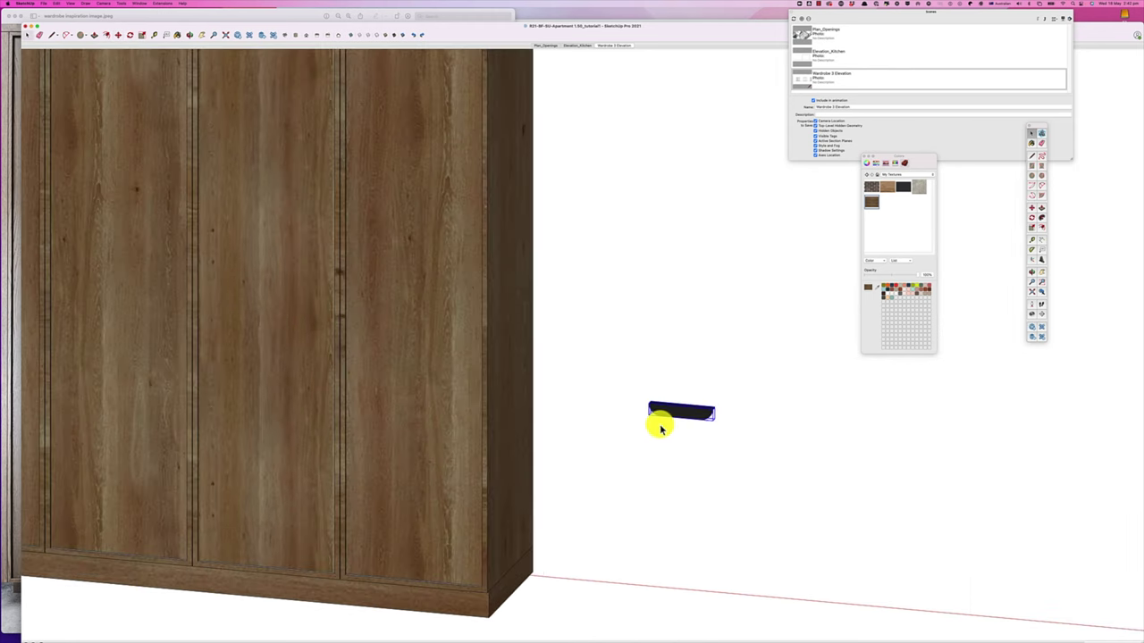
scroll(661, 427, "up", 2)
scroll(677, 429, "down", 3)
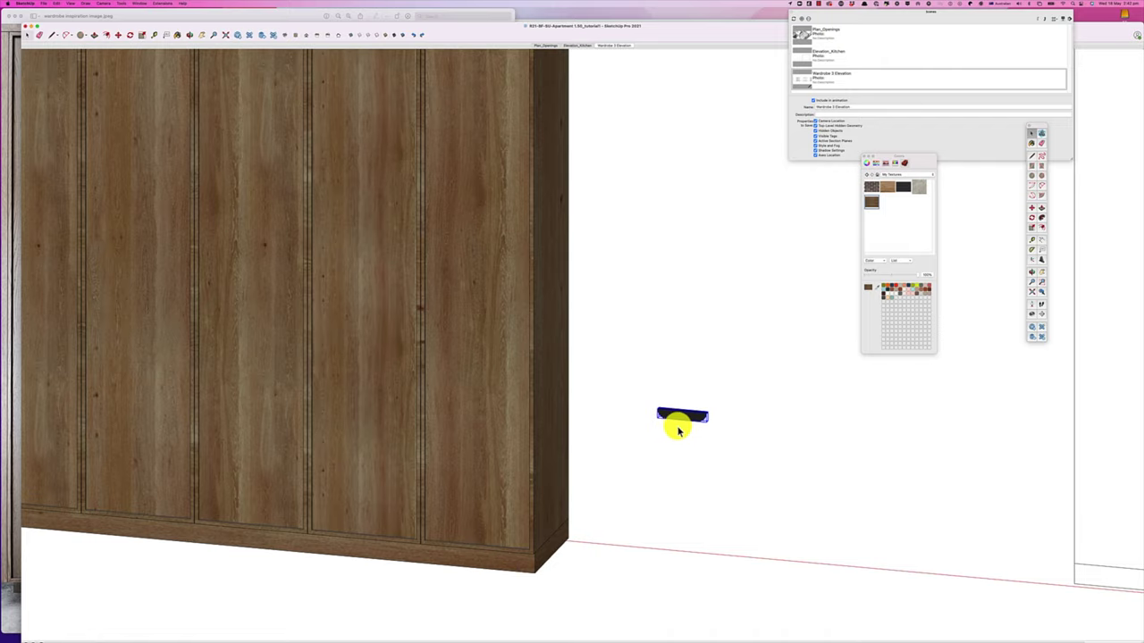
mouse_move(685, 431)
middle_mouse_down()
mouse_move(357, 600)
mouse_move(515, 548)
middle_mouse_up()
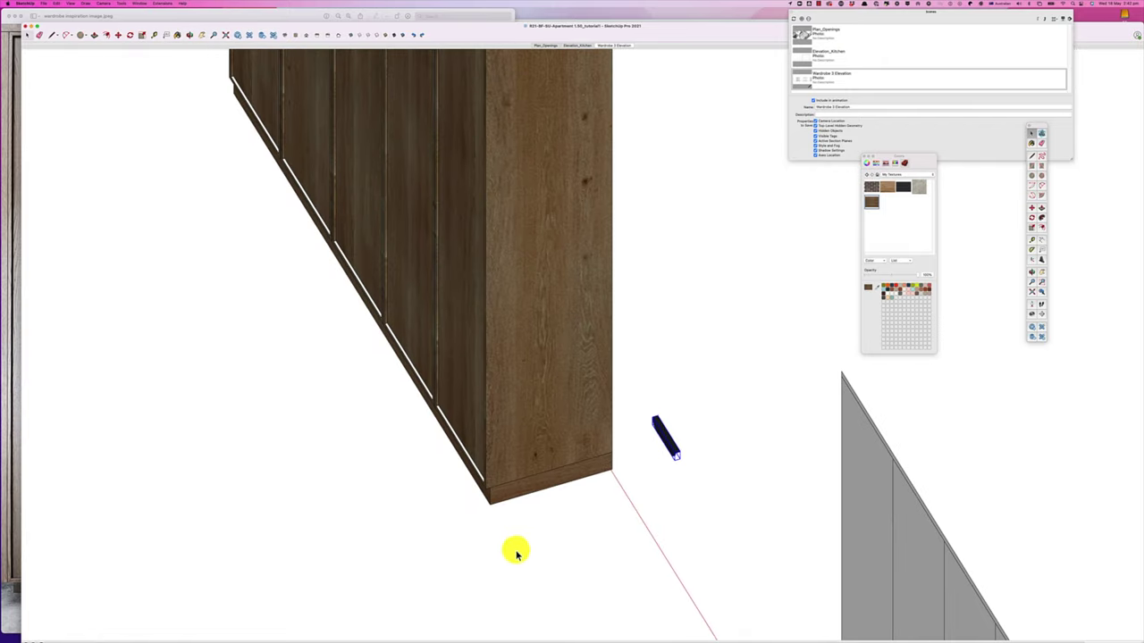
scroll(664, 441, "up", 3)
scroll(661, 447, "down", 1)
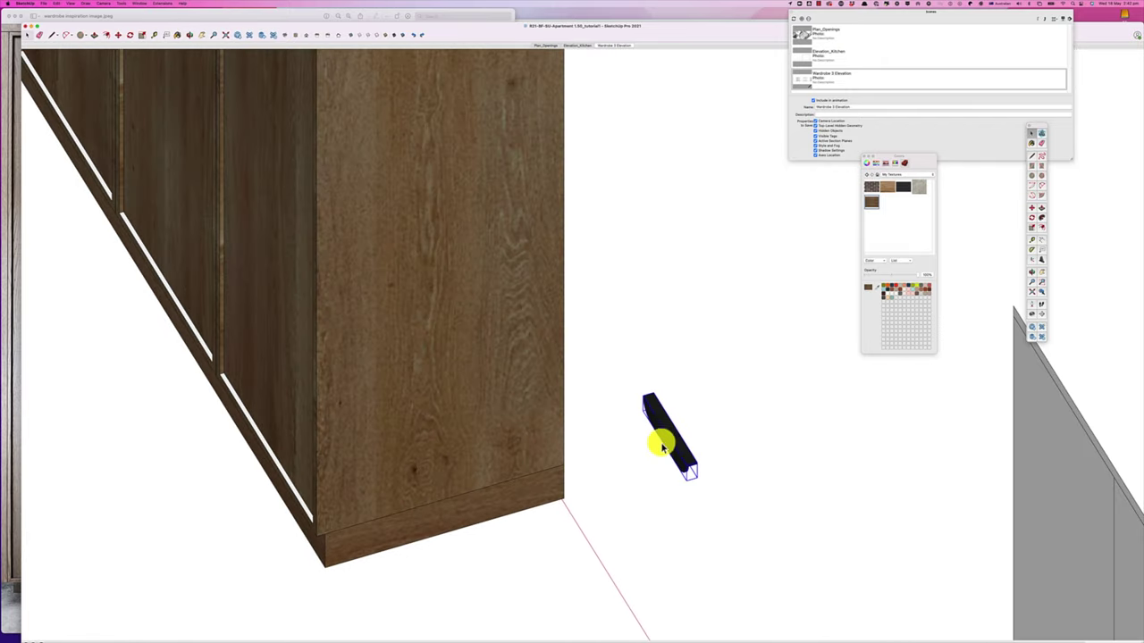
key("q")
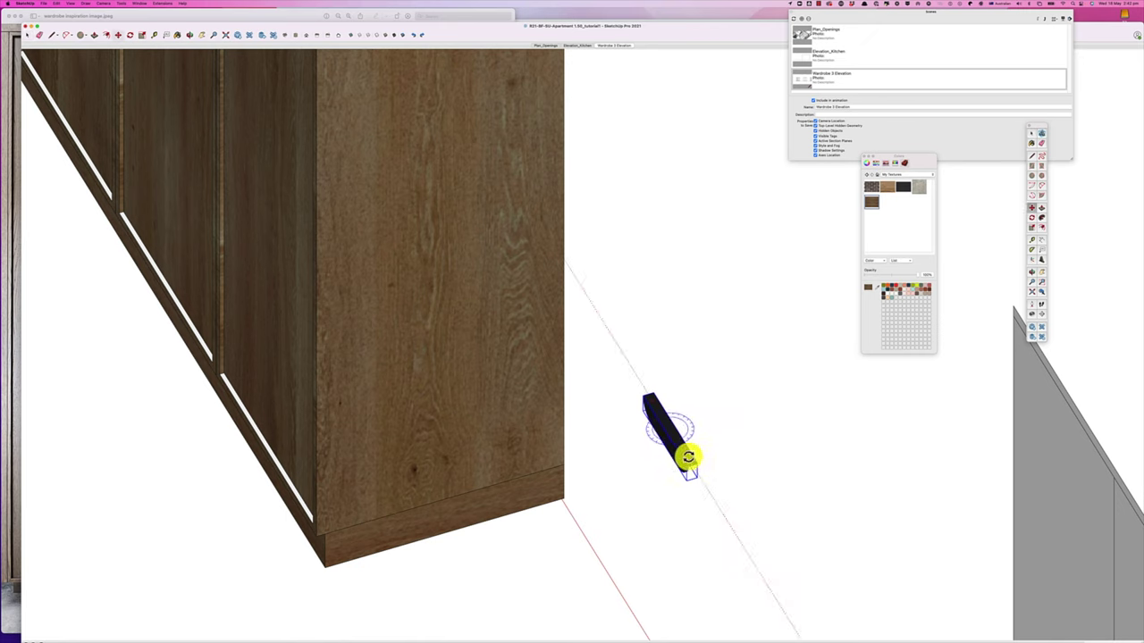
key("m")
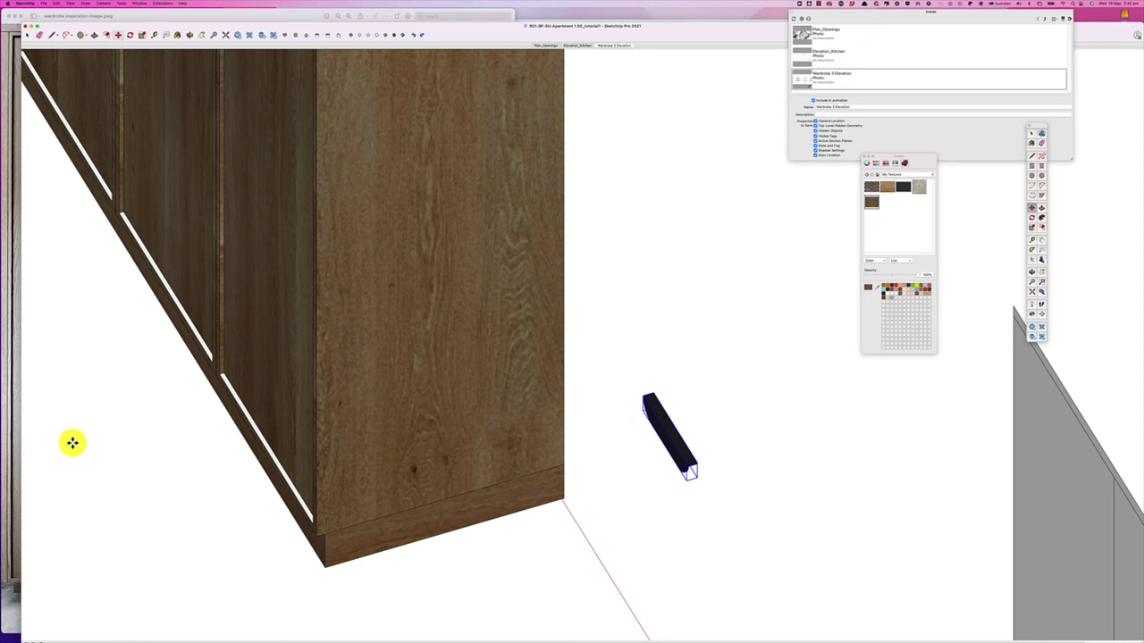
key("space")
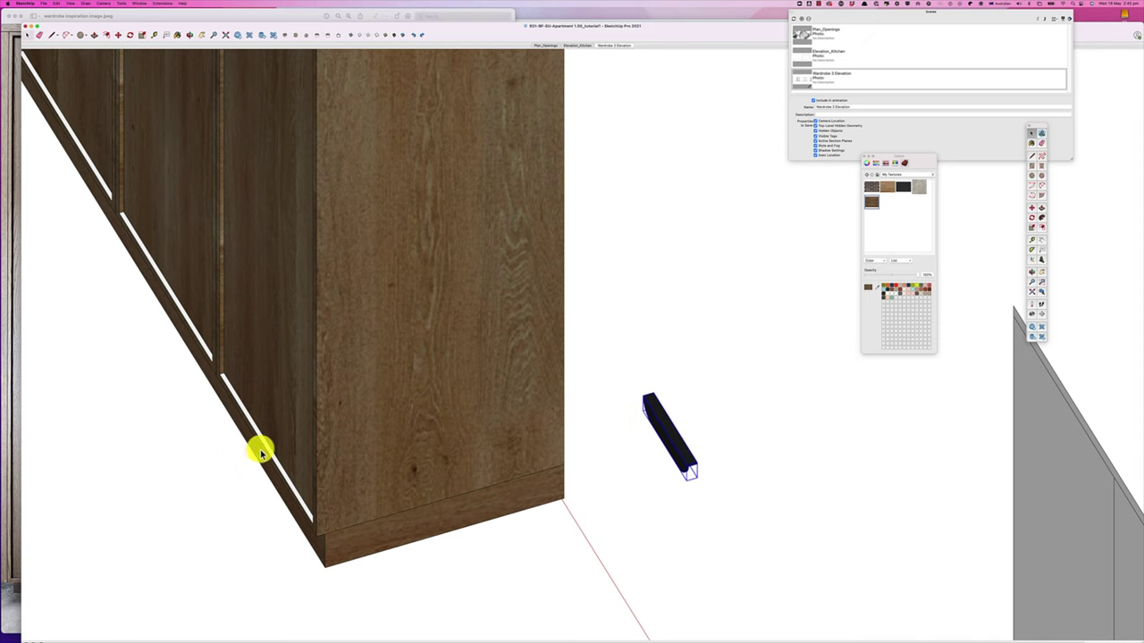
Inside the wardrobe component, paint the three white door-gap strips walnut
left_click(266, 444)
double_click(266, 444)
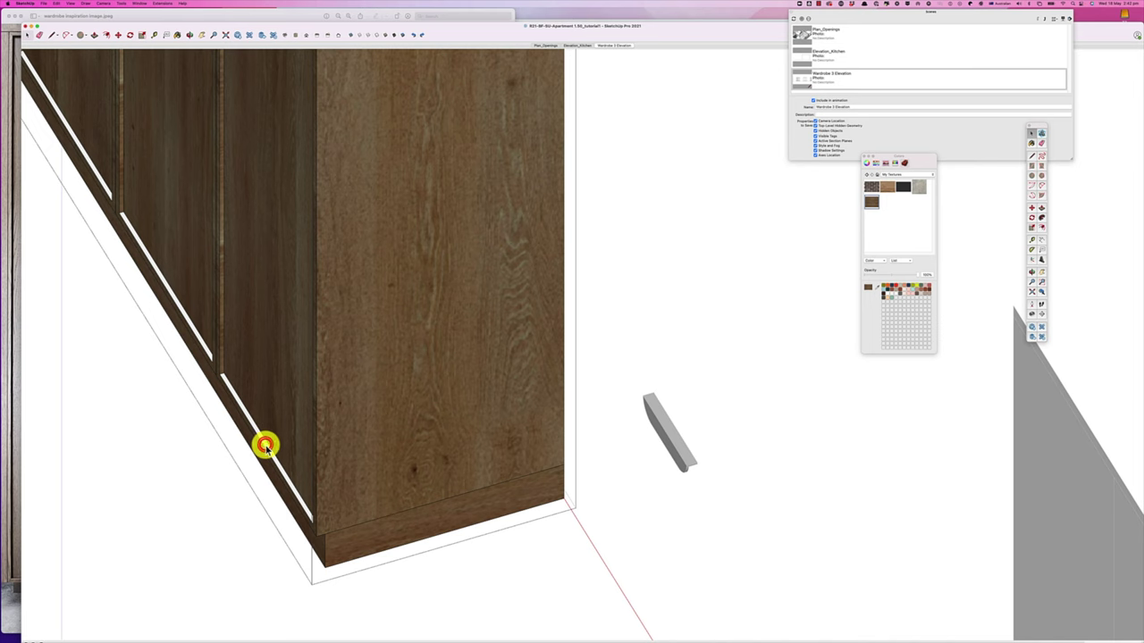
left_click(266, 445)
key("b")
left_click(266, 444)
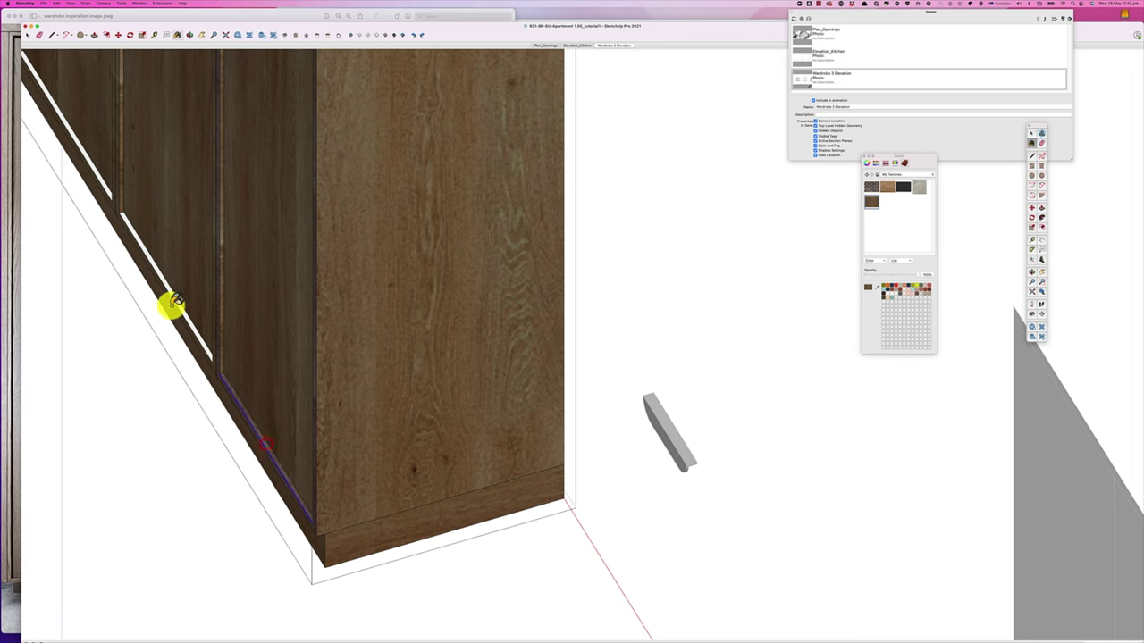
left_click(181, 302)
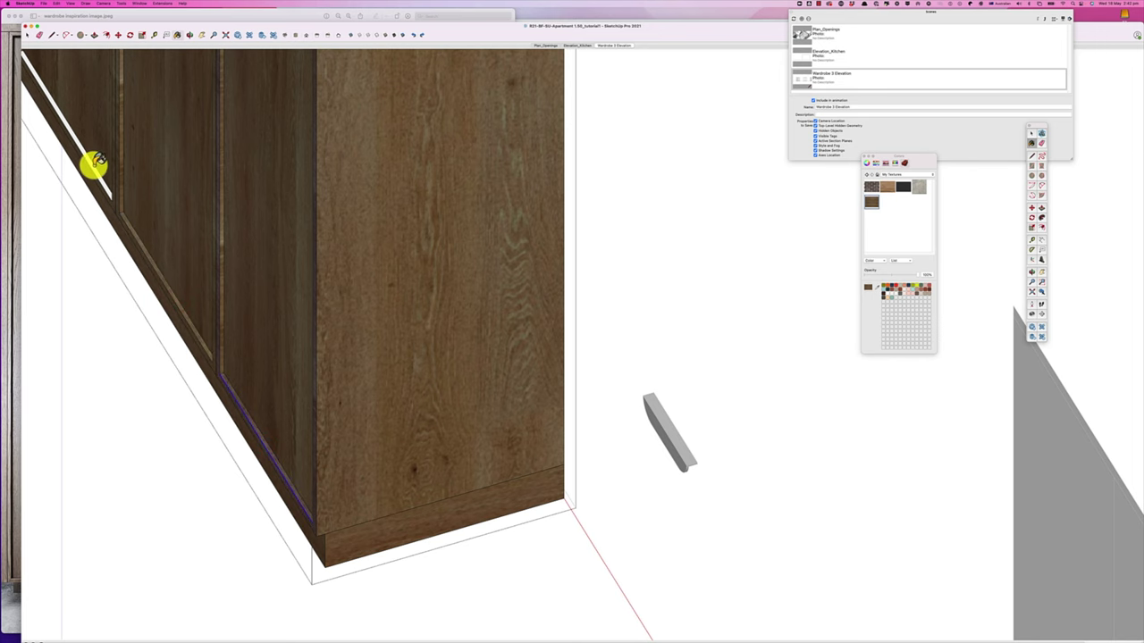
left_click(94, 166)
scroll(187, 488, "down", 3)
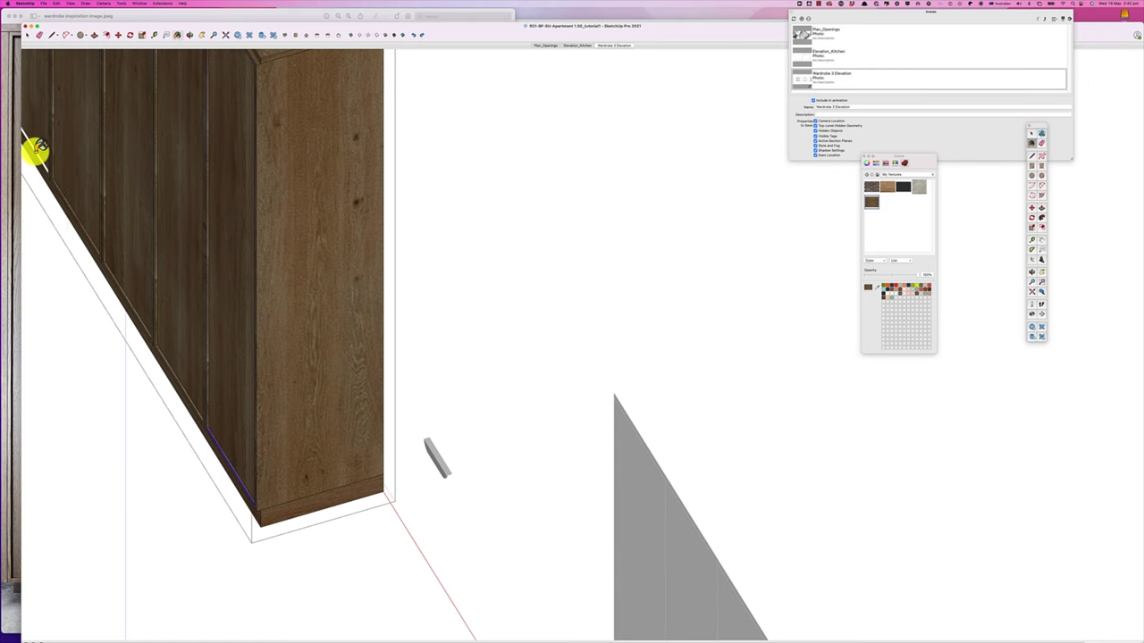
scroll(286, 493, "down", 4)
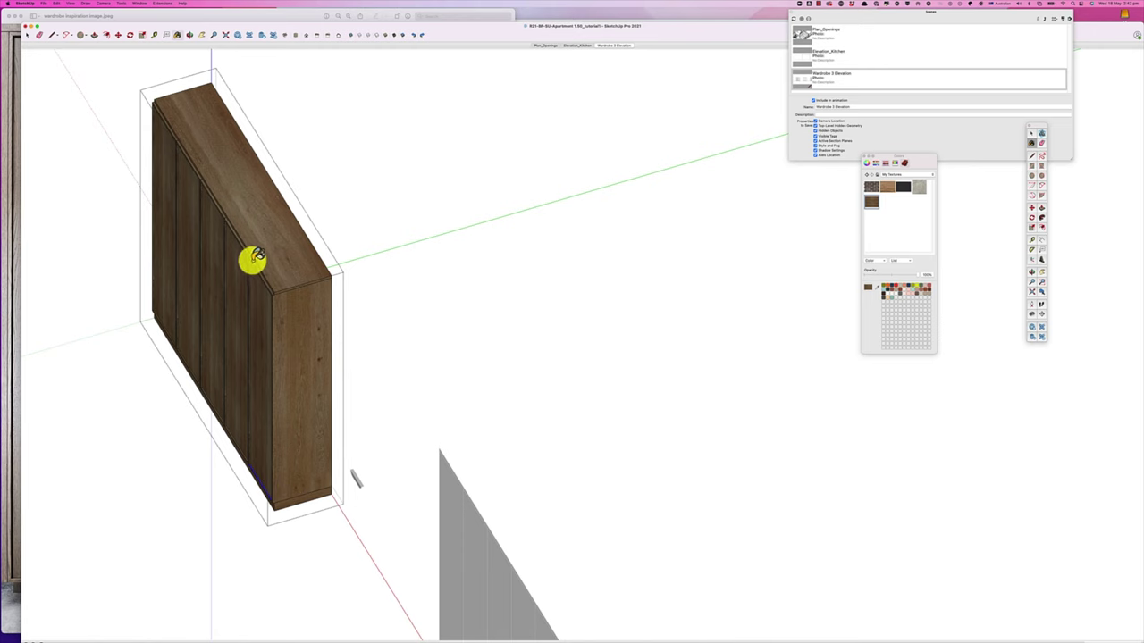
scroll(349, 485, "up", 5)
Clear the wardrobe selection and select the black handle
key("space")
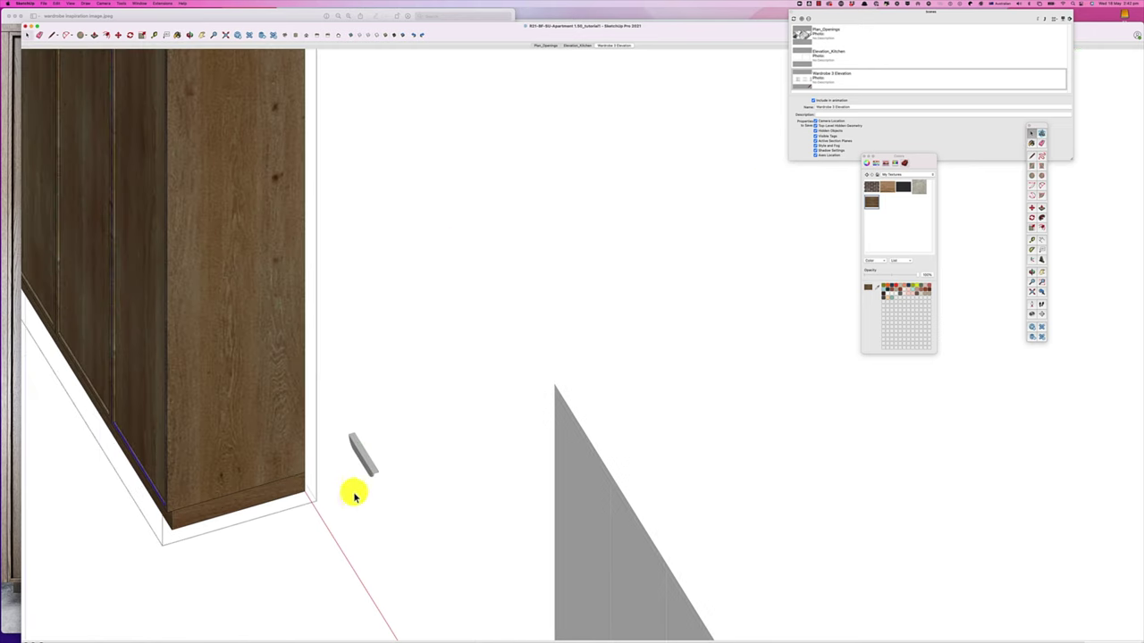
left_click(398, 480)
left_click(365, 467)
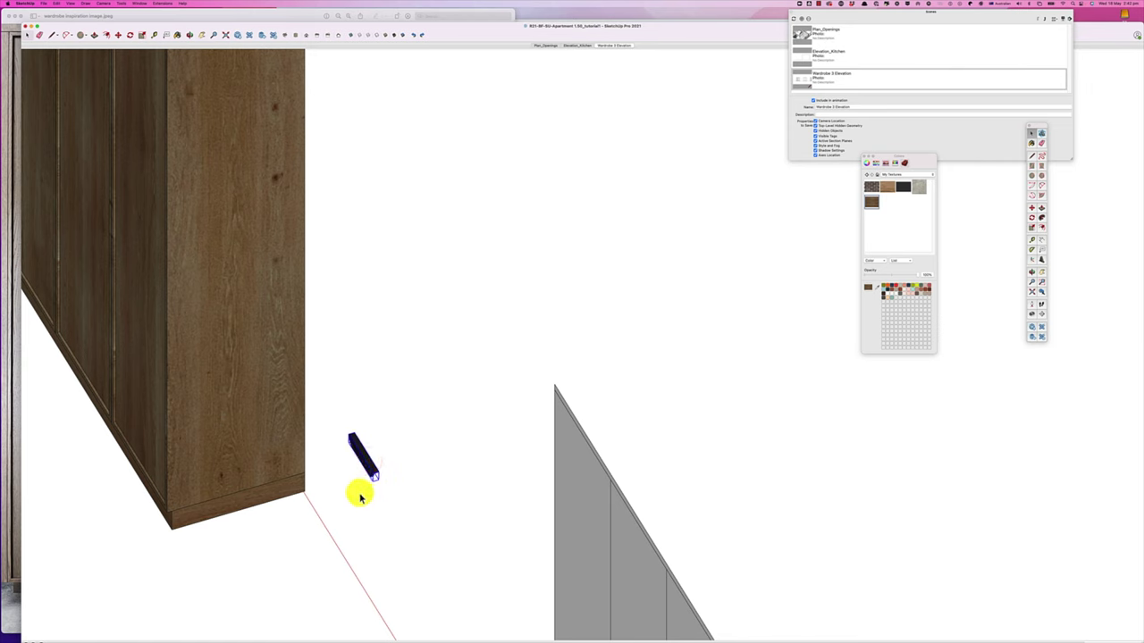
Pick up the black handle with Move and bring it near the wardrobe corner
key("m")
left_click(362, 494)
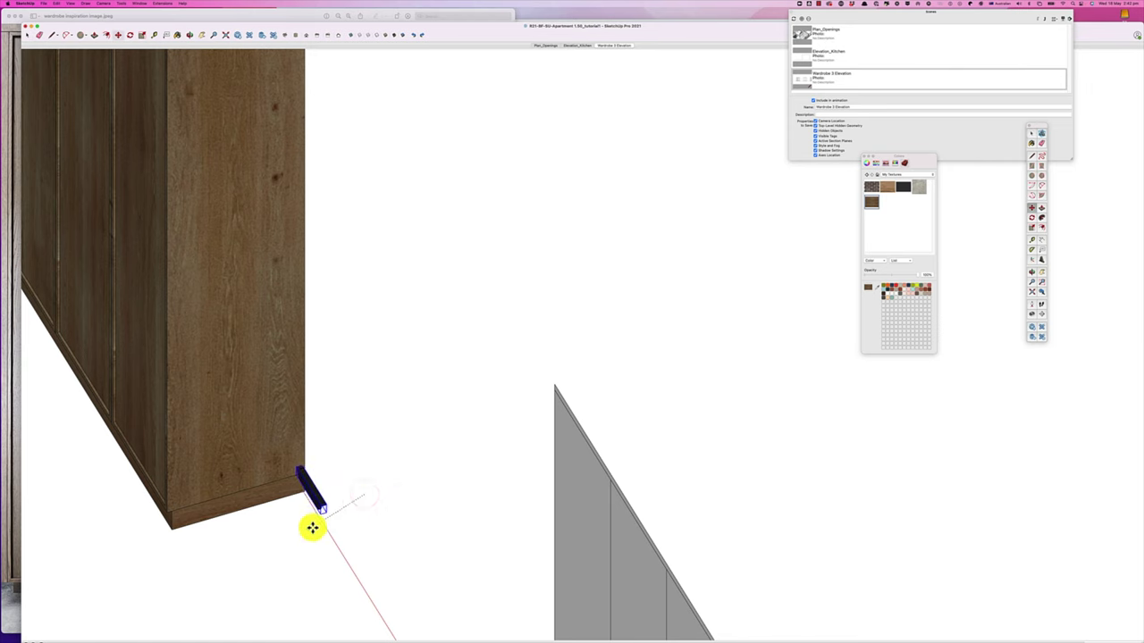
scroll(304, 563, "up", 1)
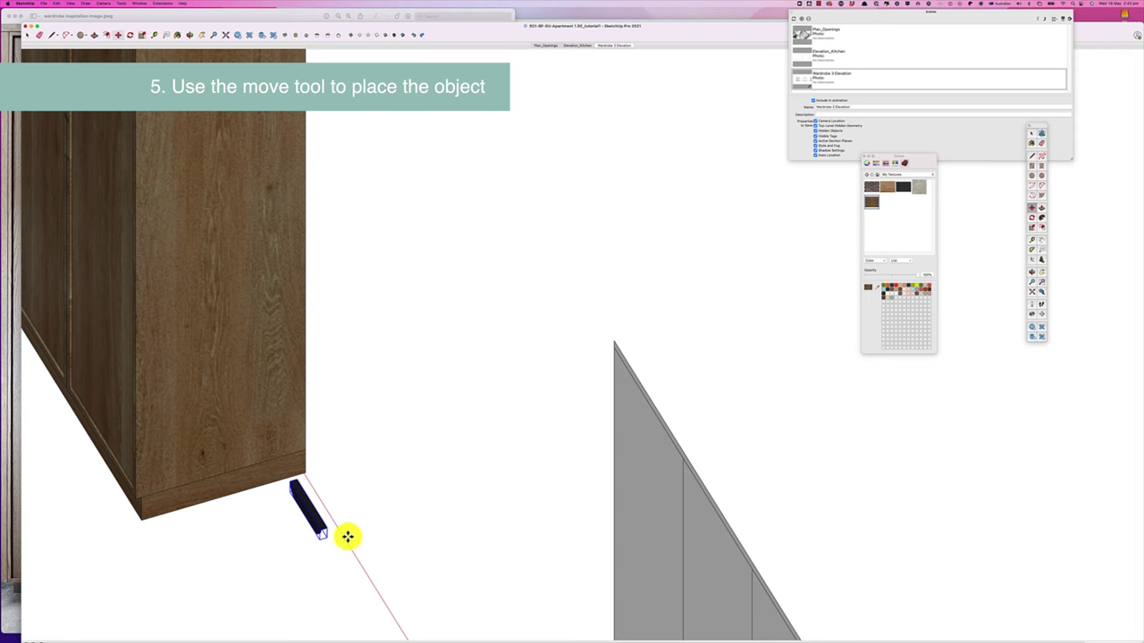
scroll(347, 536, "up", 2)
scroll(314, 502, "up", 3)
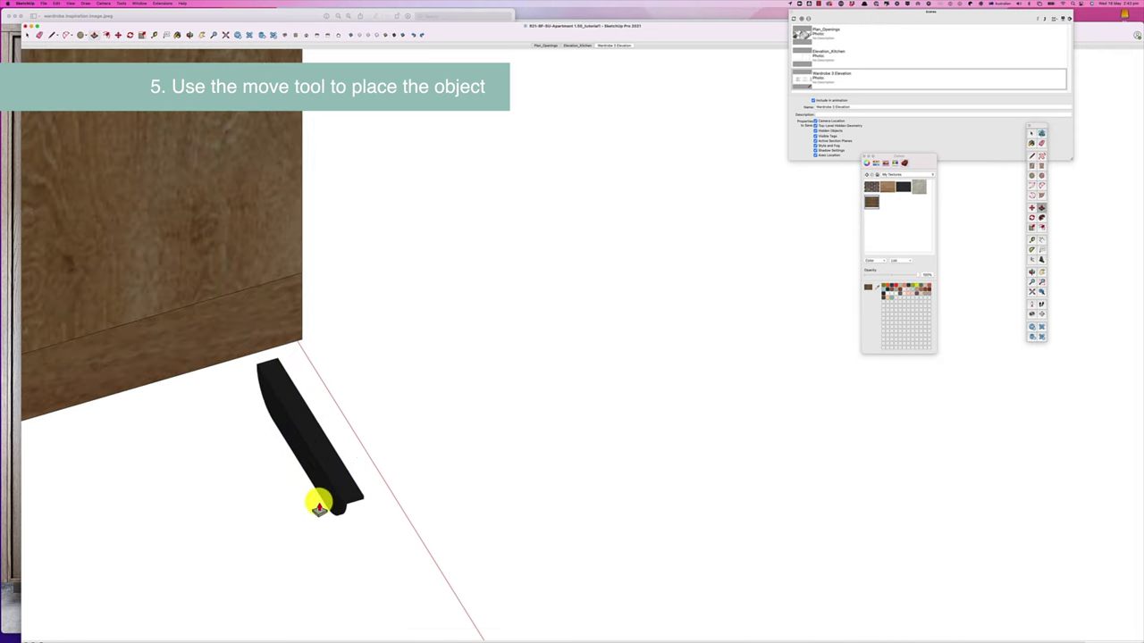
Orbit to another angle and turn the handle upright with its rotation grip
key("m")
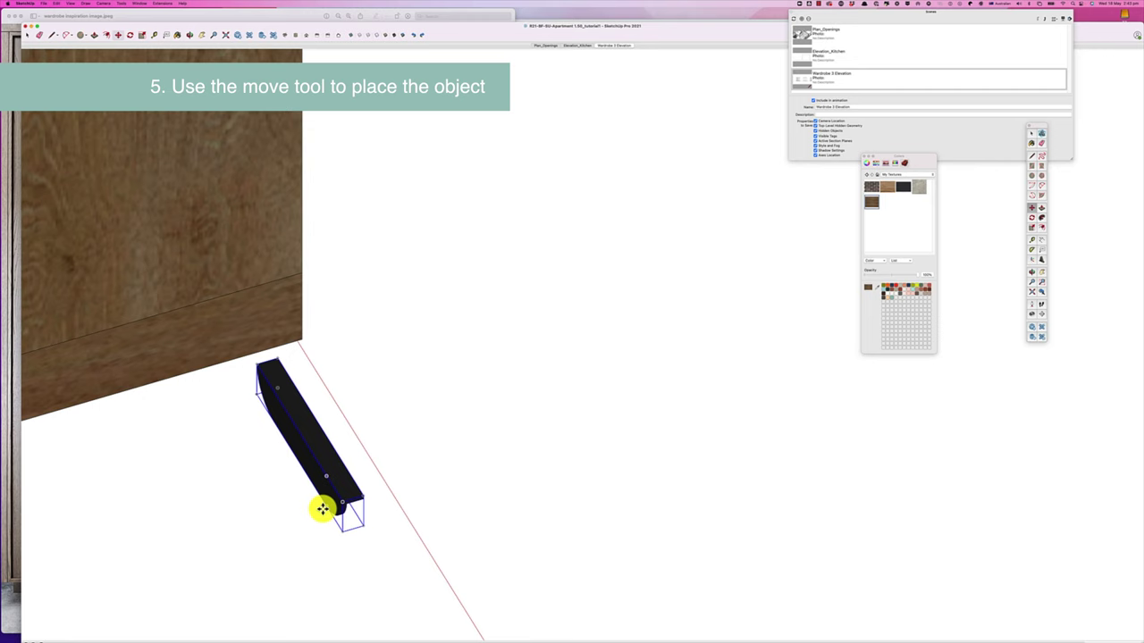
key("o")
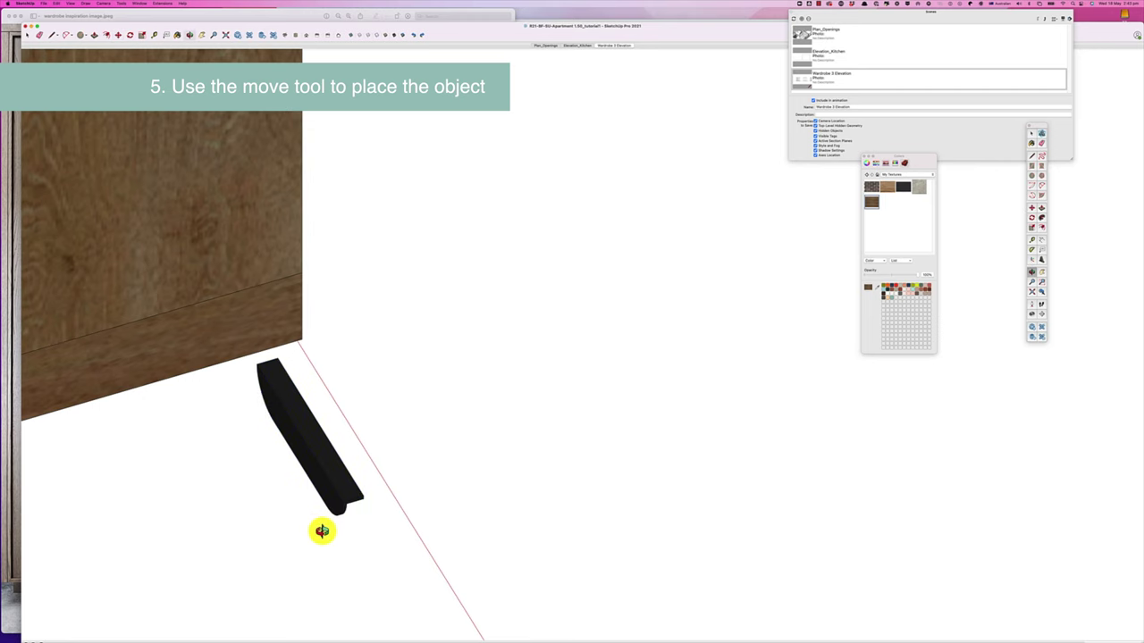
left_click_drag(322, 531, 444, 459)
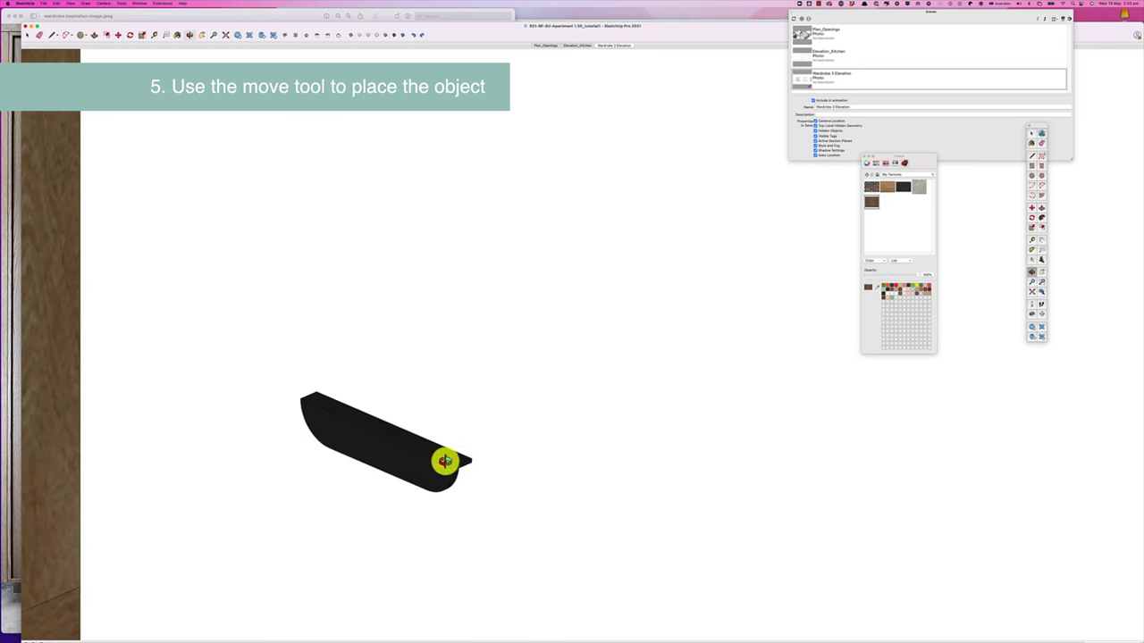
key("m")
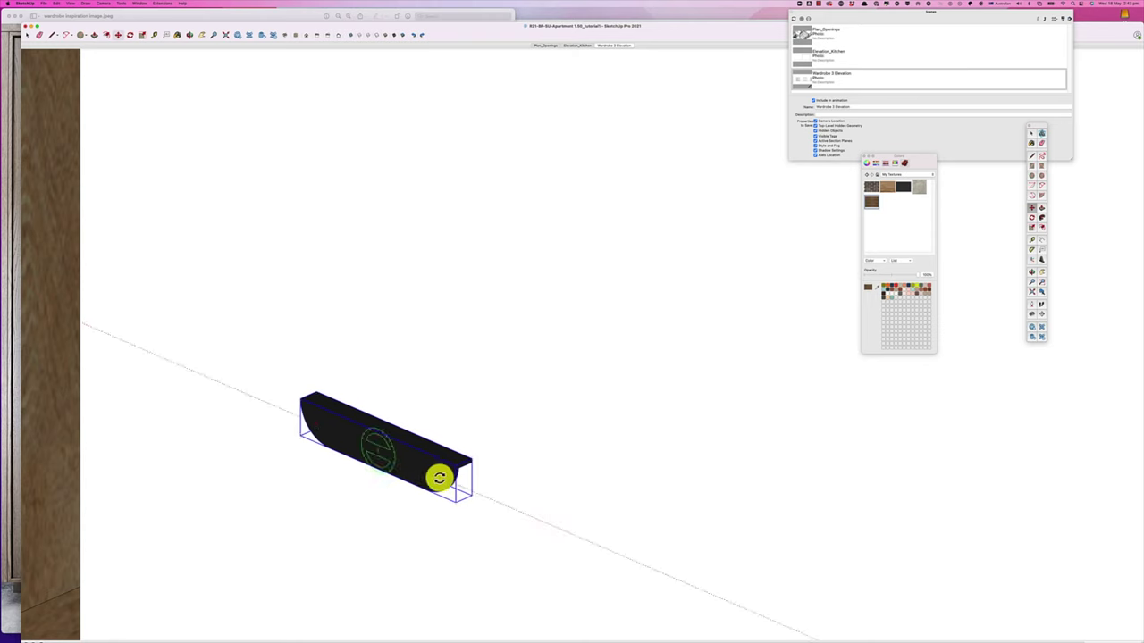
mouse_move(439, 476)
left_mouse_down()
mouse_move(378, 384)
mouse_move(388, 447)
left_mouse_up()
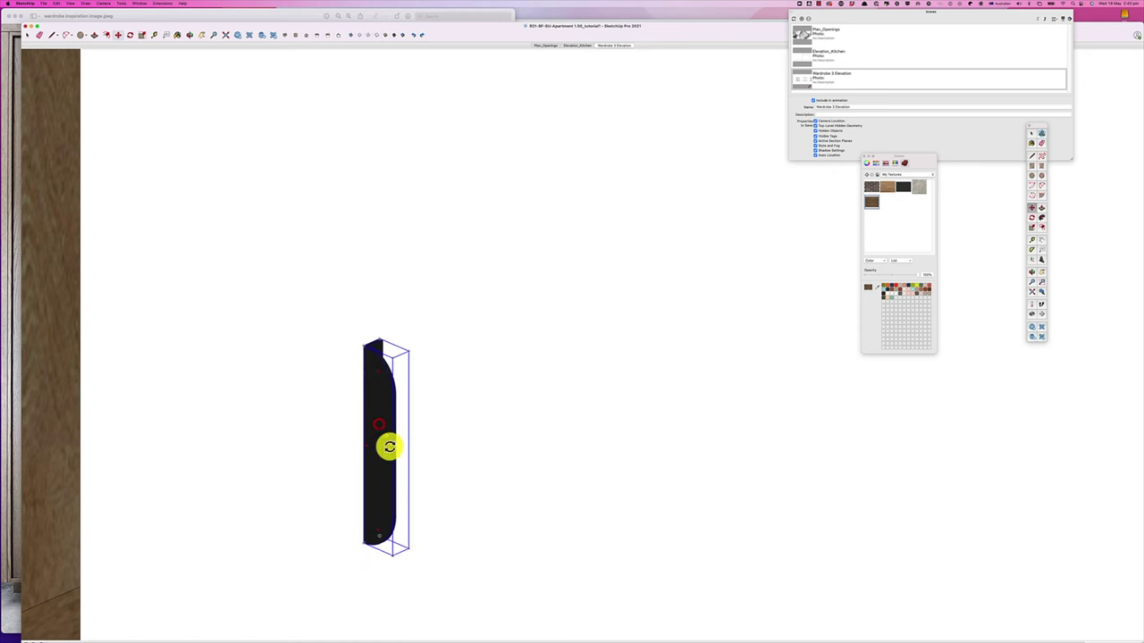
scroll(367, 480, "down", 8)
Select the upright handle and pan the view toward the end door
scroll(367, 476, "down", 6)
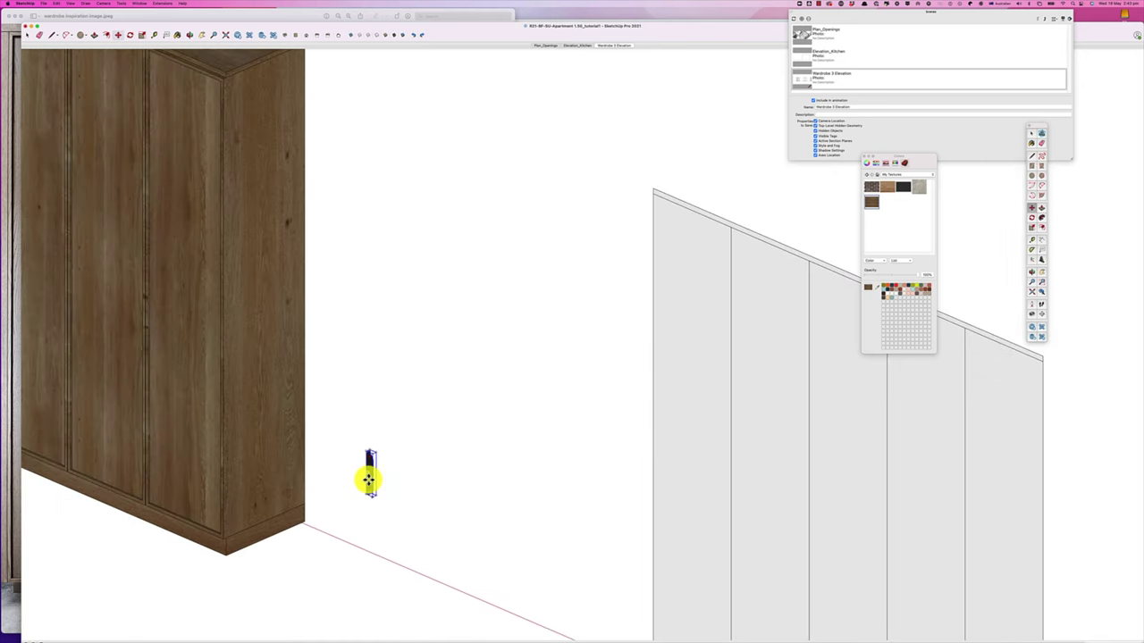
scroll(352, 493, "up", 7)
scroll(352, 499, "up", 3)
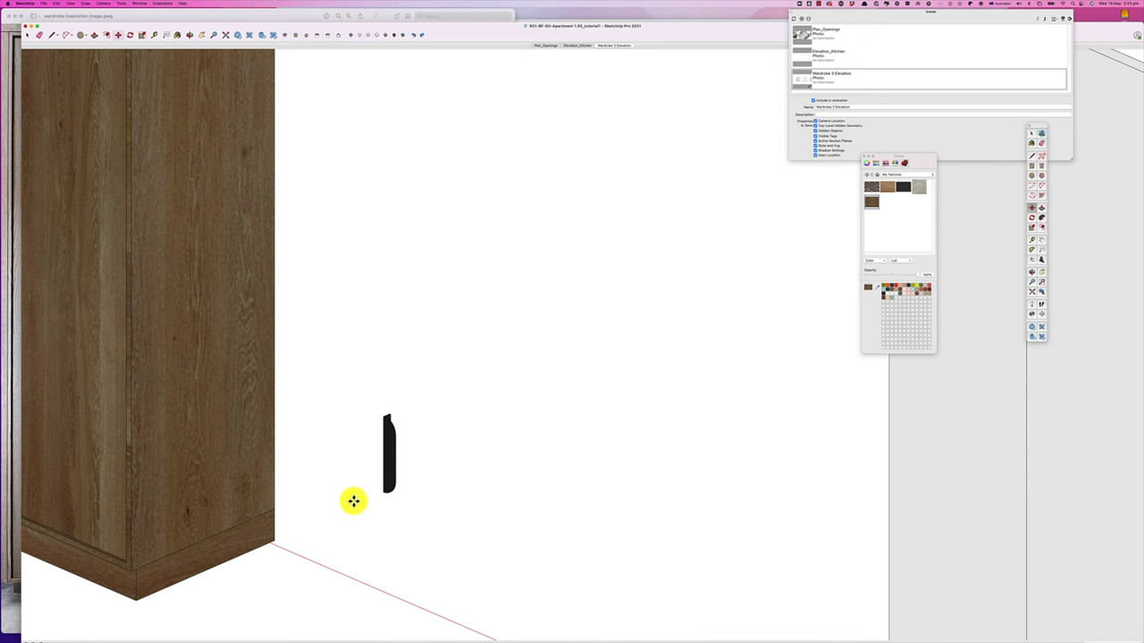
left_click(384, 455)
scroll(386, 452, "up", 3)
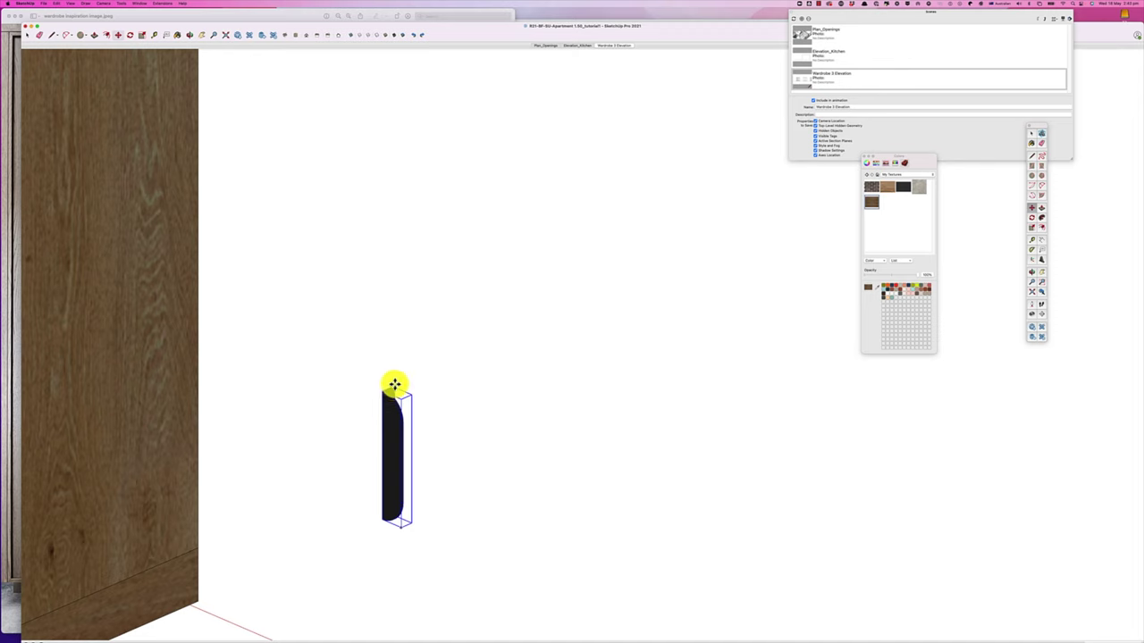
scroll(393, 387, "up", 5)
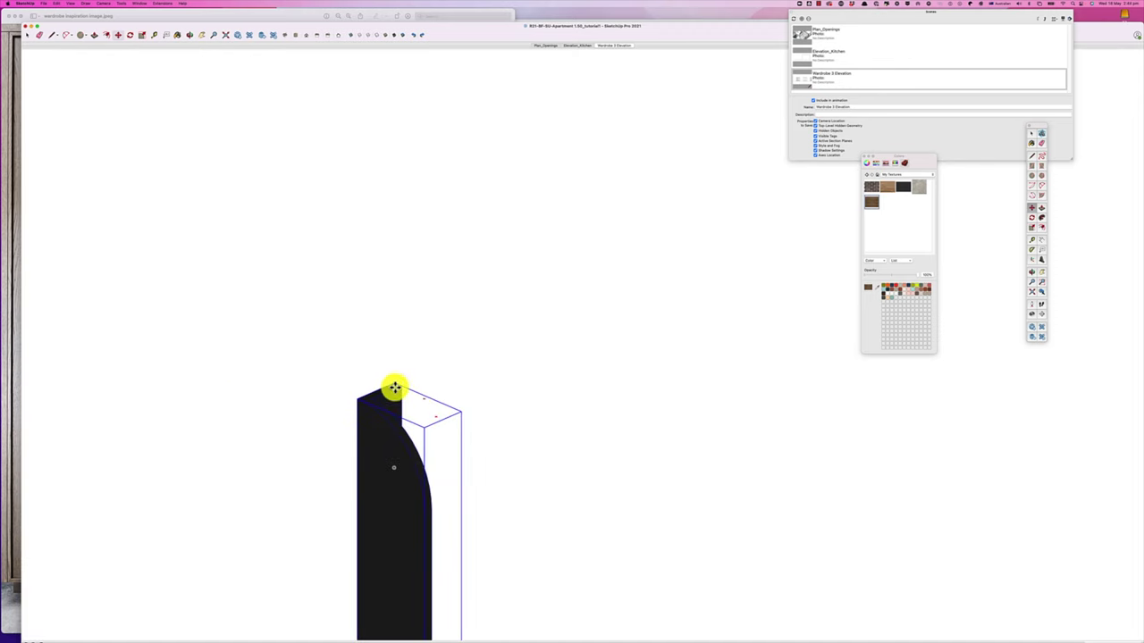
middle_click_drag(394, 383, 284, 416, "shift")
scroll(283, 417, "down", 8)
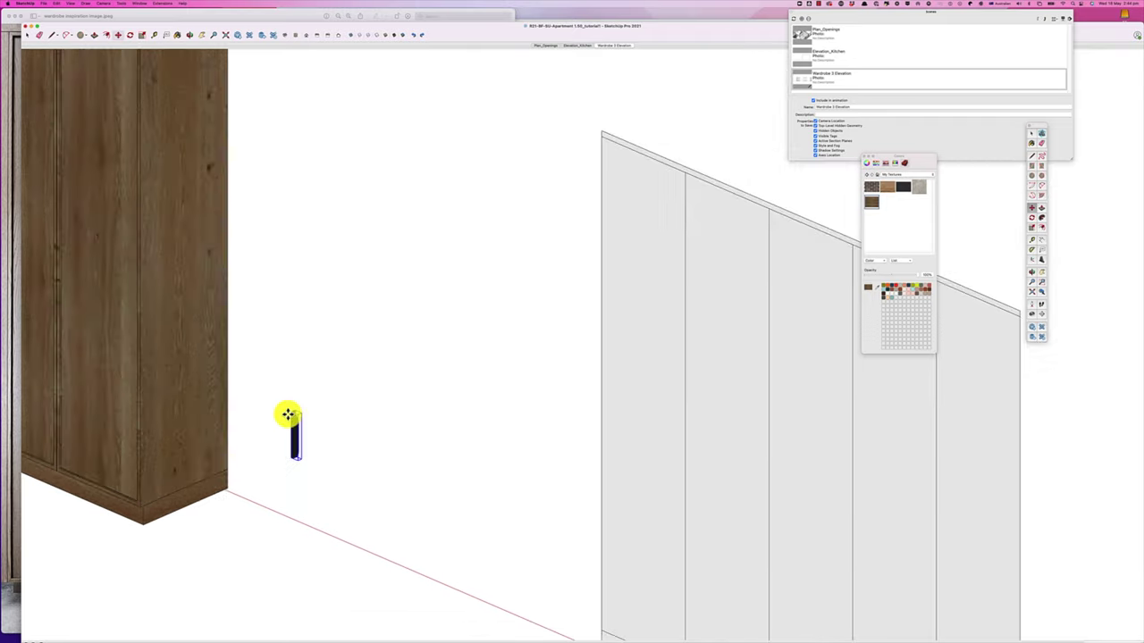
Move the handle onto the rightmost door's inner edge and orbit to check it
left_click(287, 415)
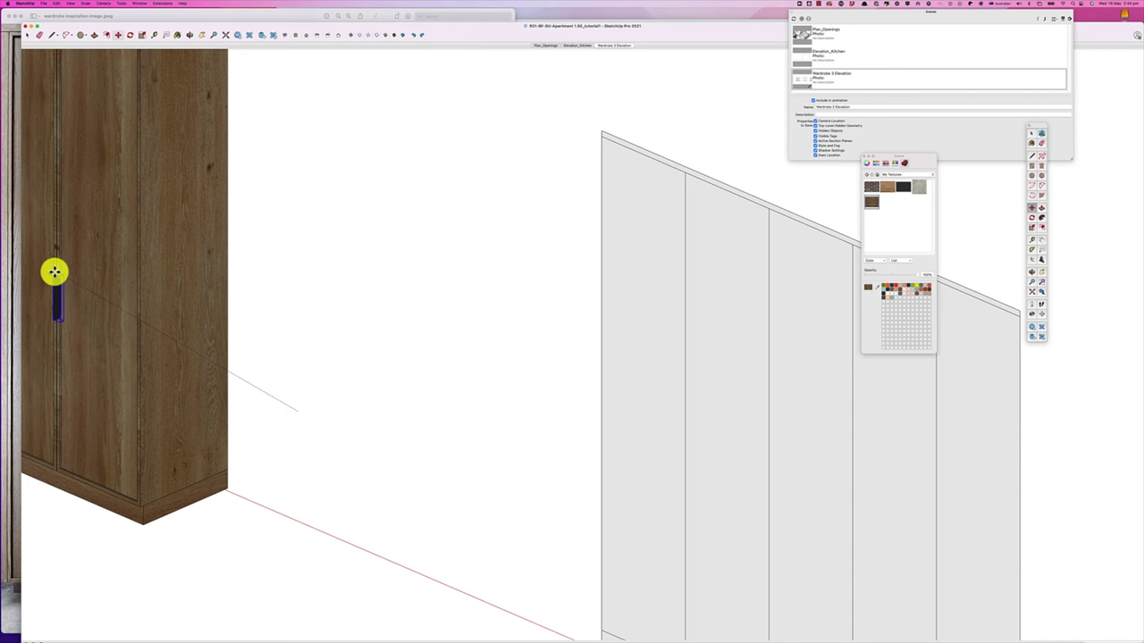
left_click(59, 273)
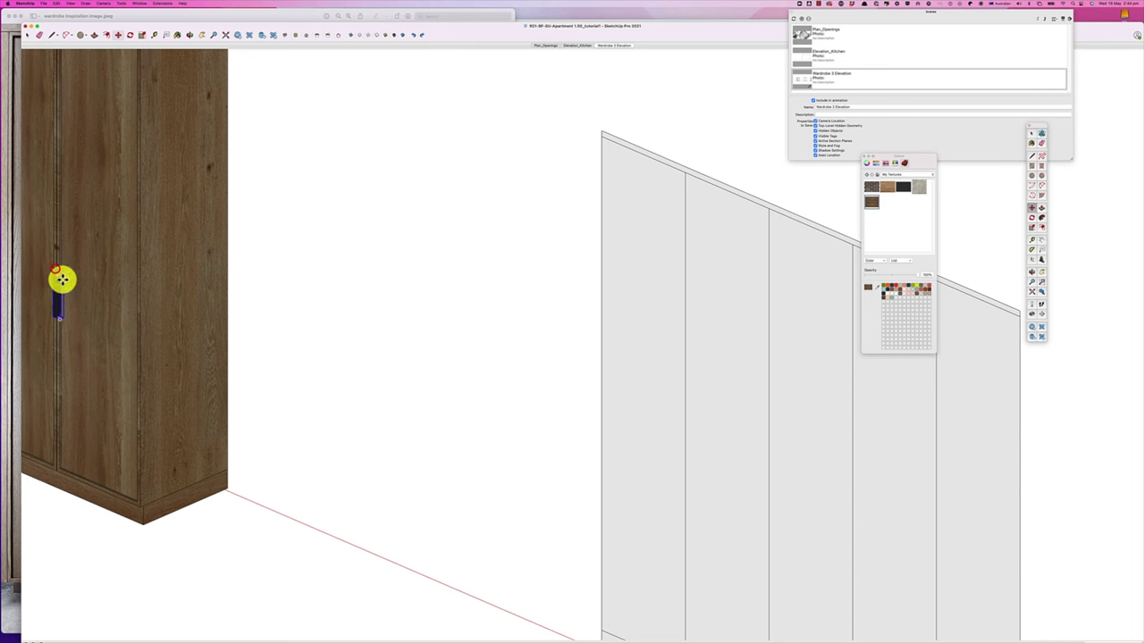
scroll(51, 301, "up", 6)
middle_click_drag(54, 349, 460, 376)
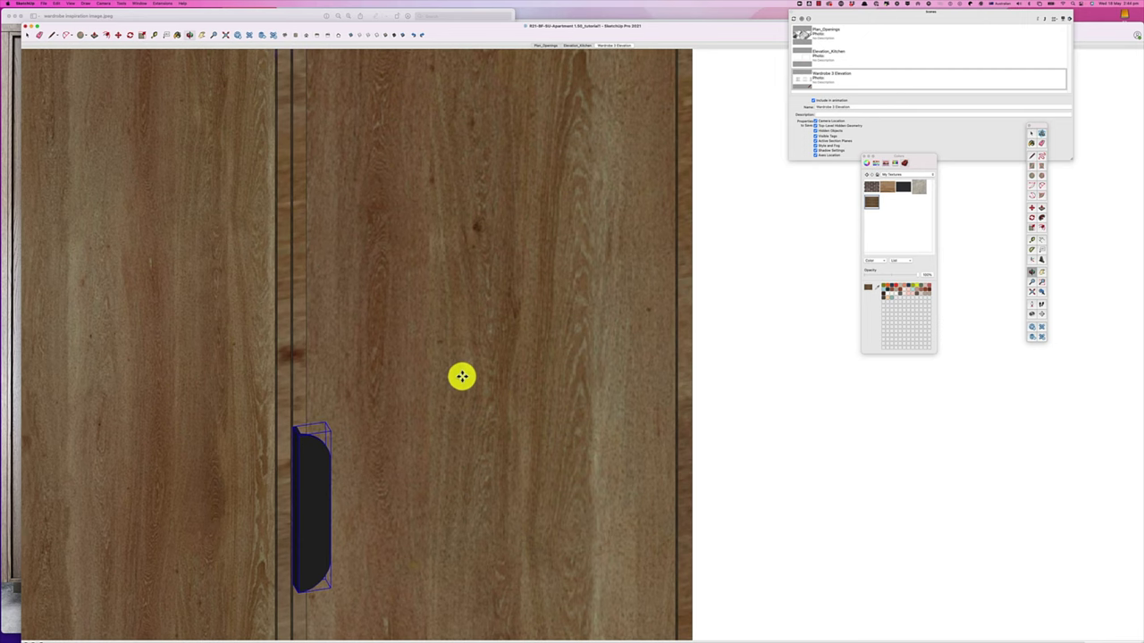
scroll(330, 477, "down", 4)
scroll(330, 479, "down", 10)
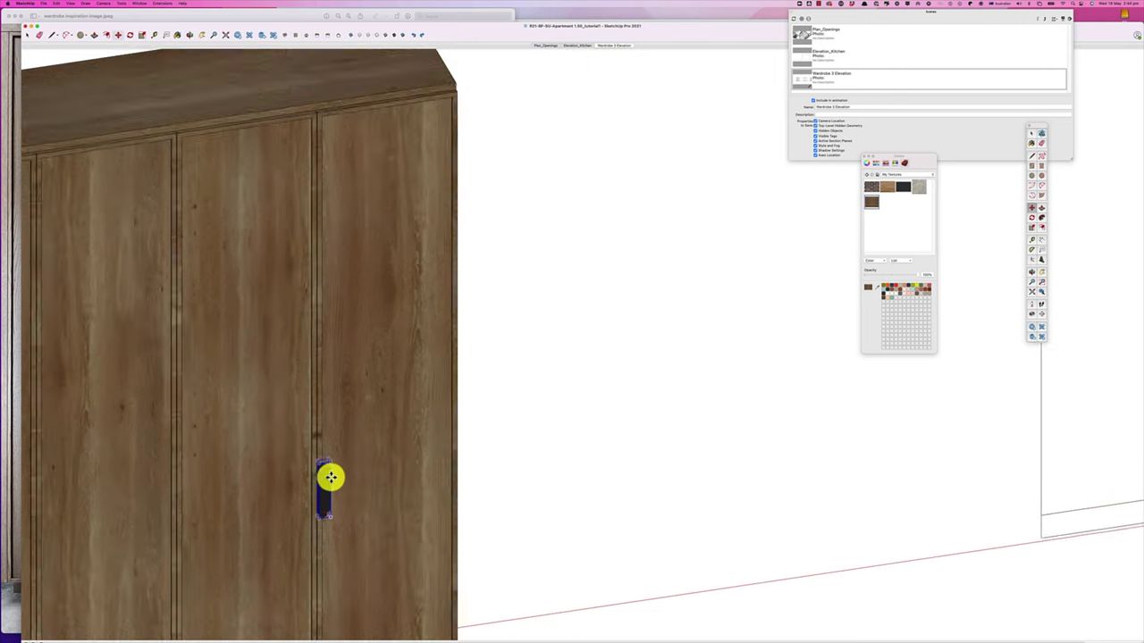
scroll(327, 525, "up", 8)
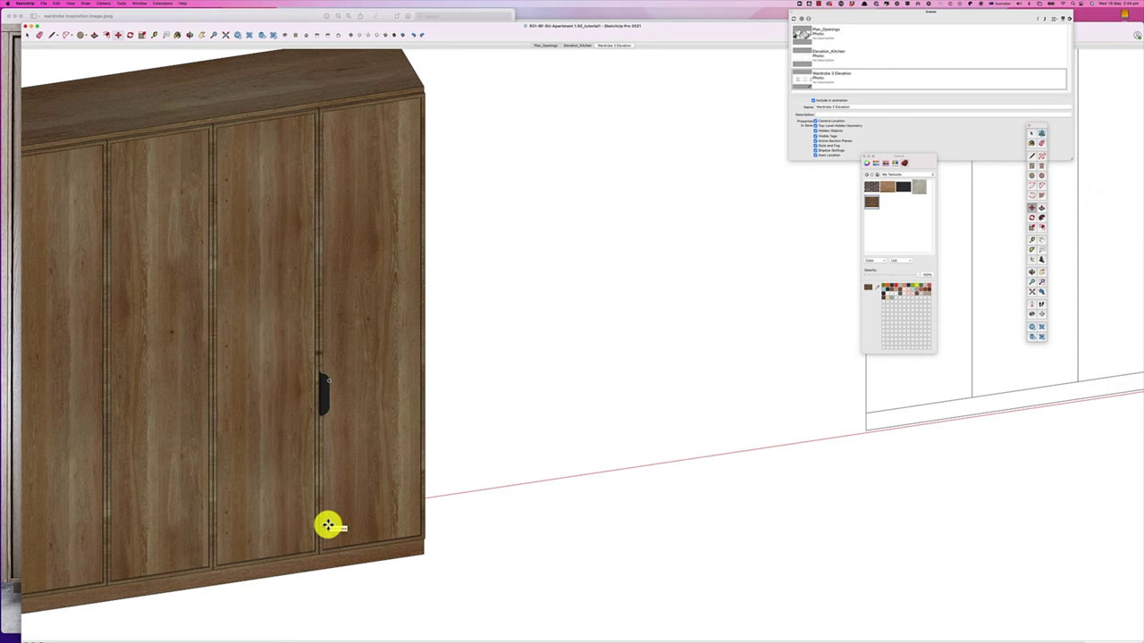
Start a Tape Measure guide from the wardrobe's bottom edge, then cancel it
key("t")
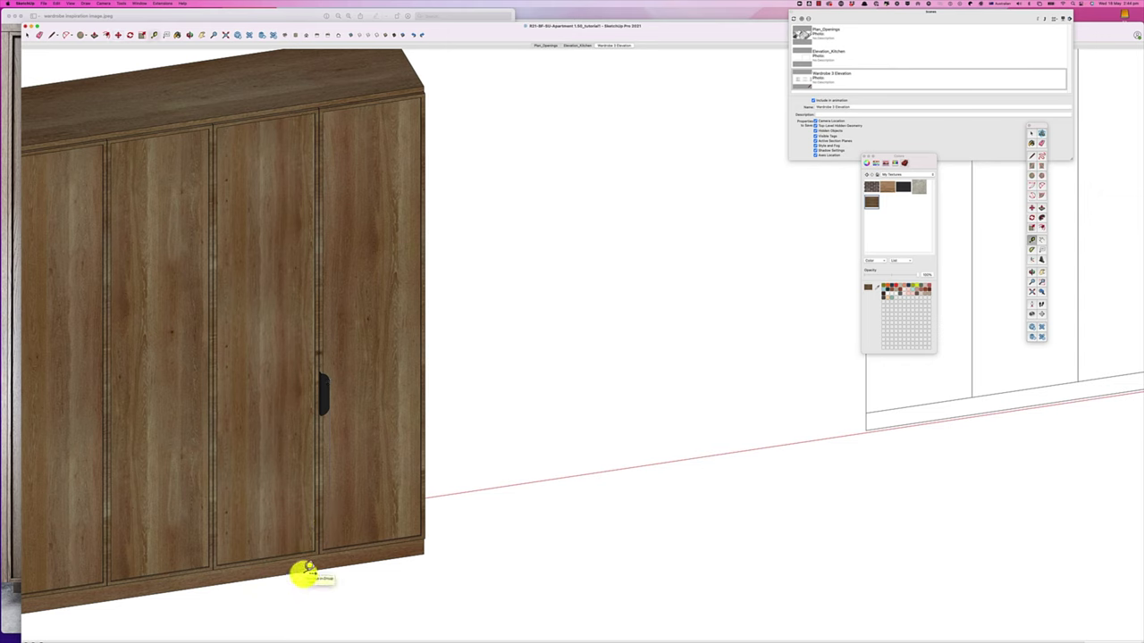
left_click(305, 572)
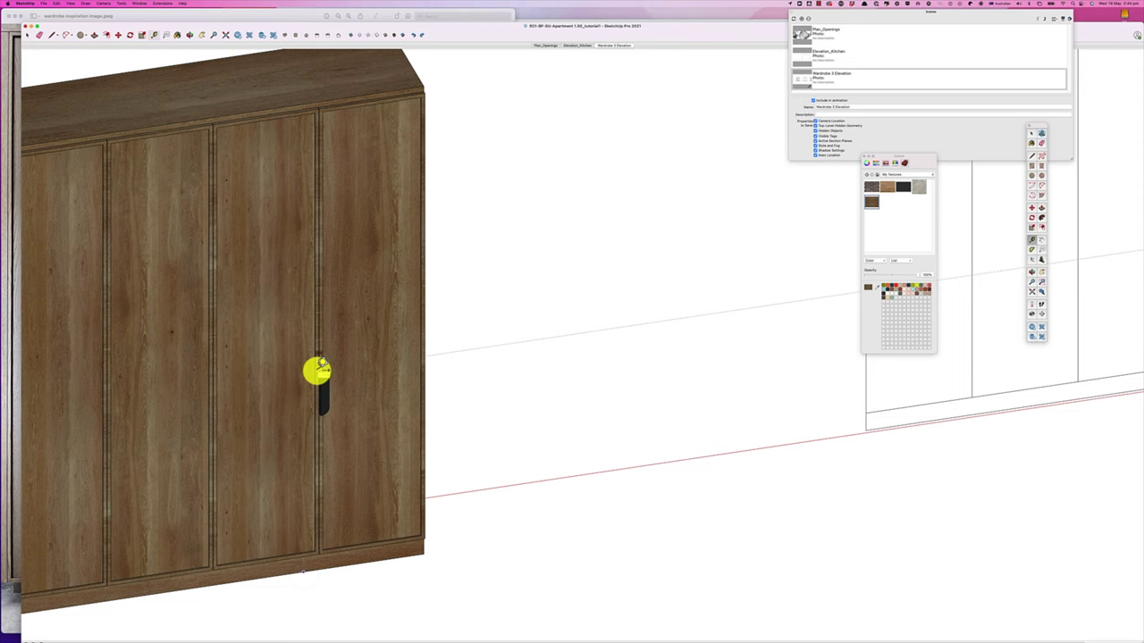
key("space")
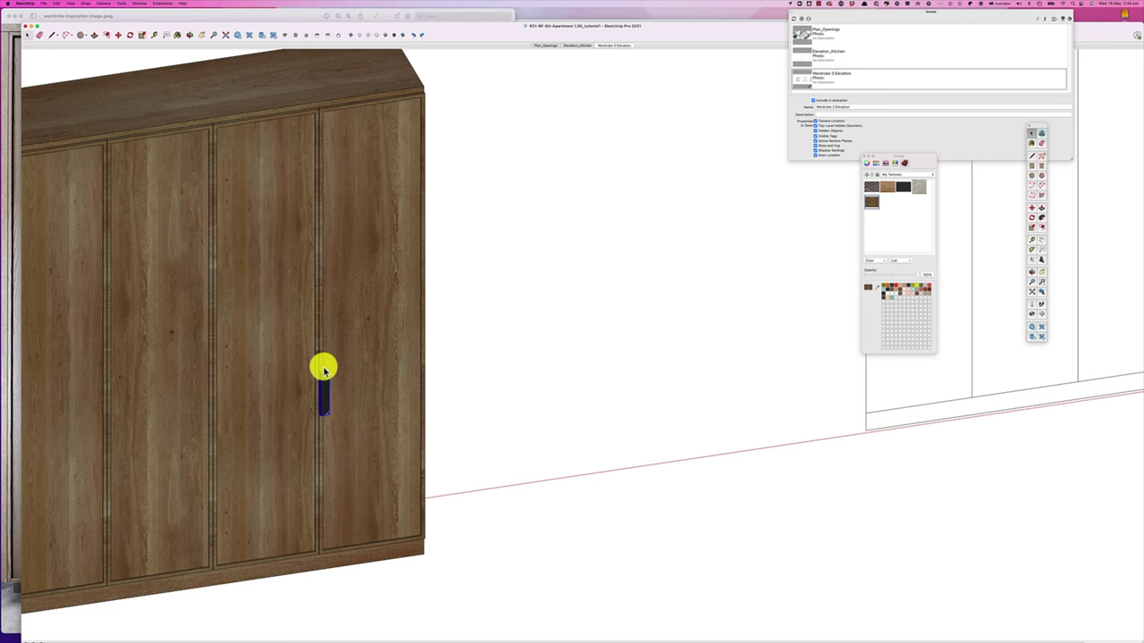
Place handle copies on the left edges of the next three doors with Move
key("m")
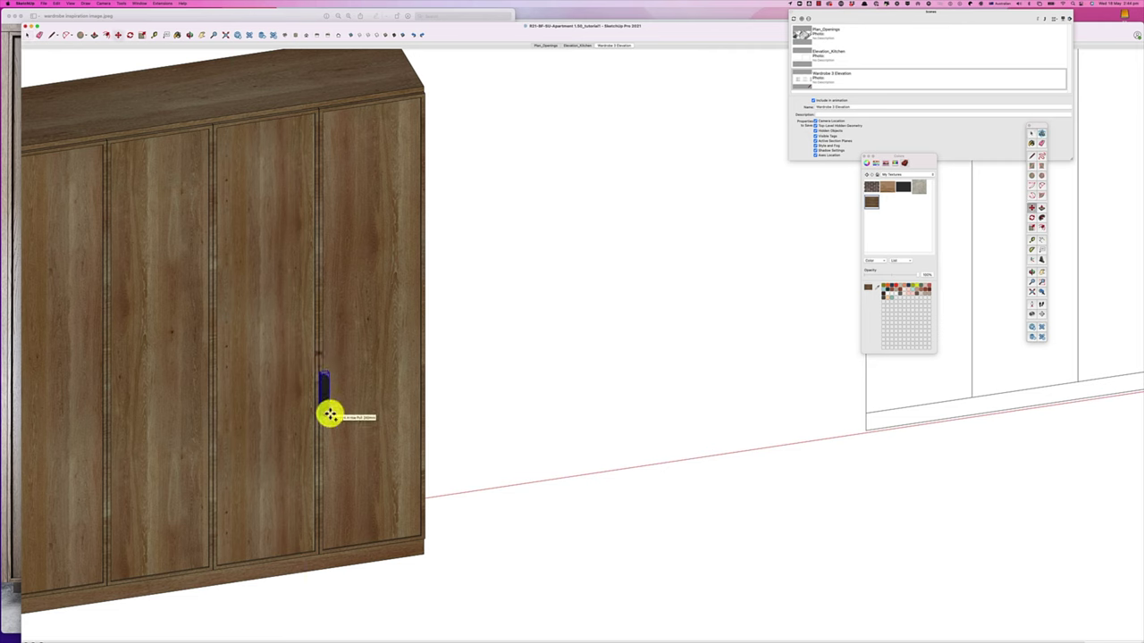
left_click(330, 413, "alt")
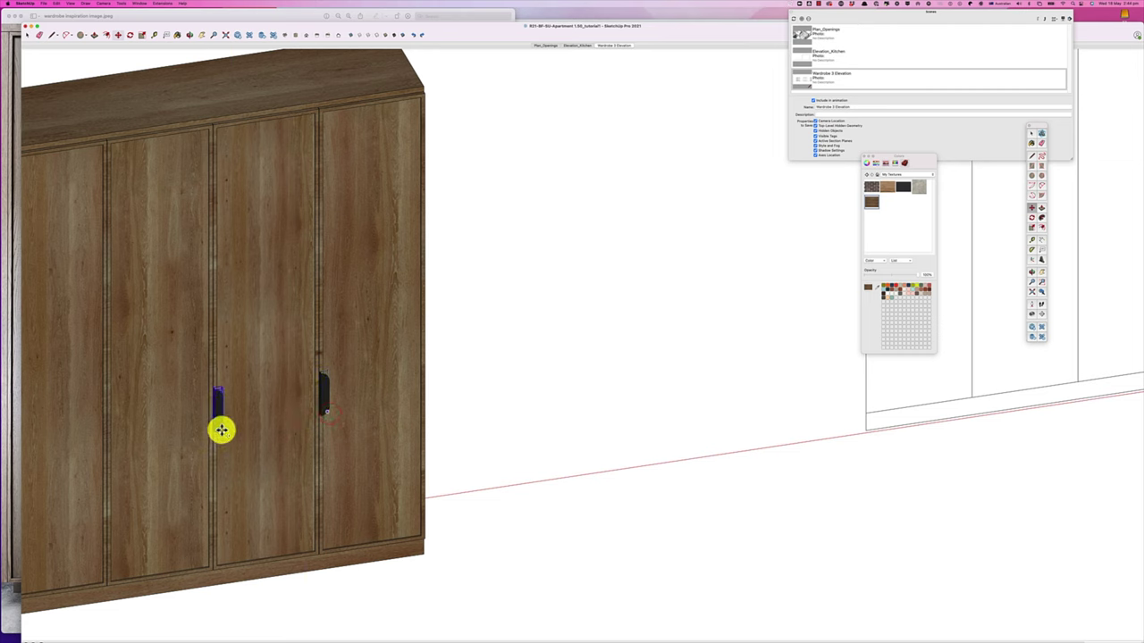
left_click(220, 430)
key("alt")
left_click(224, 432)
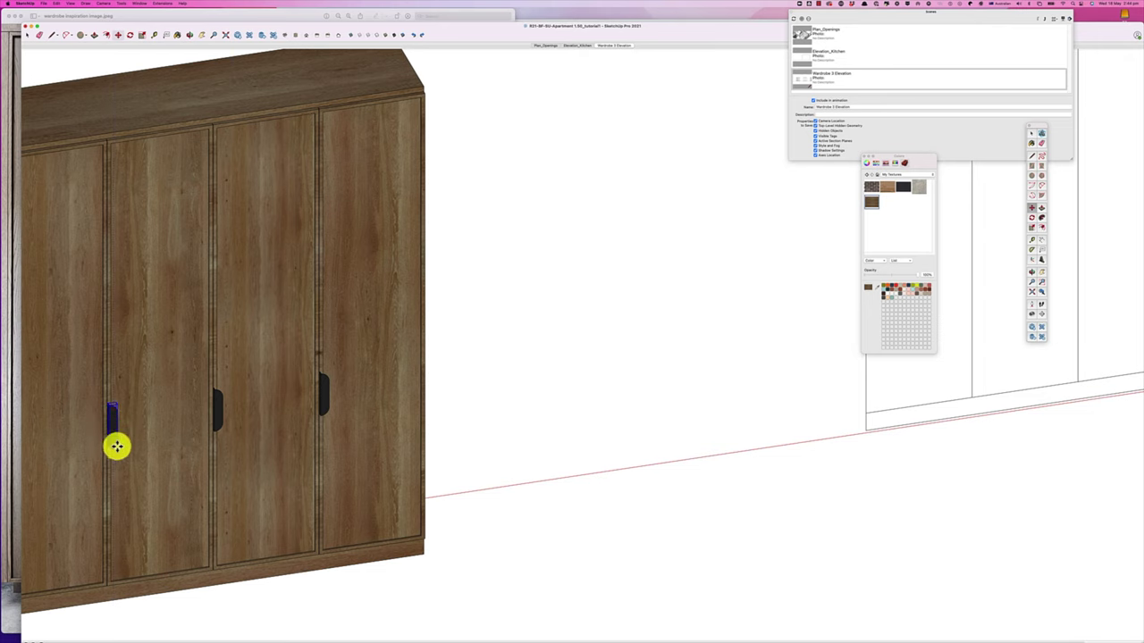
left_click(114, 447)
scroll(143, 465, "down", 5)
scroll(110, 465, "up", 5)
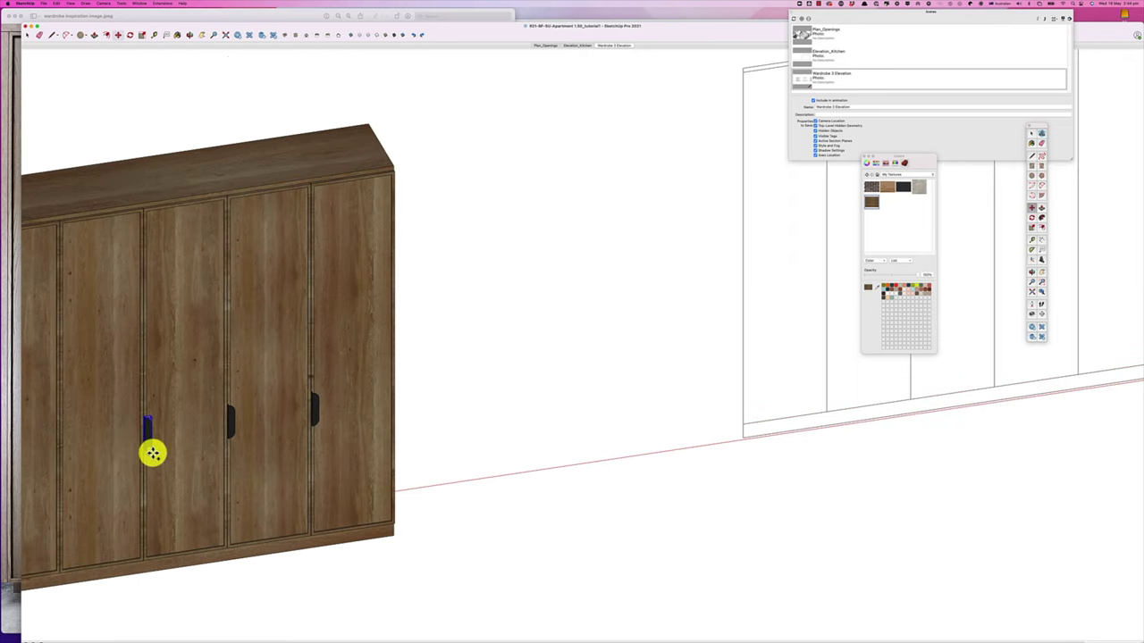
left_click(152, 451)
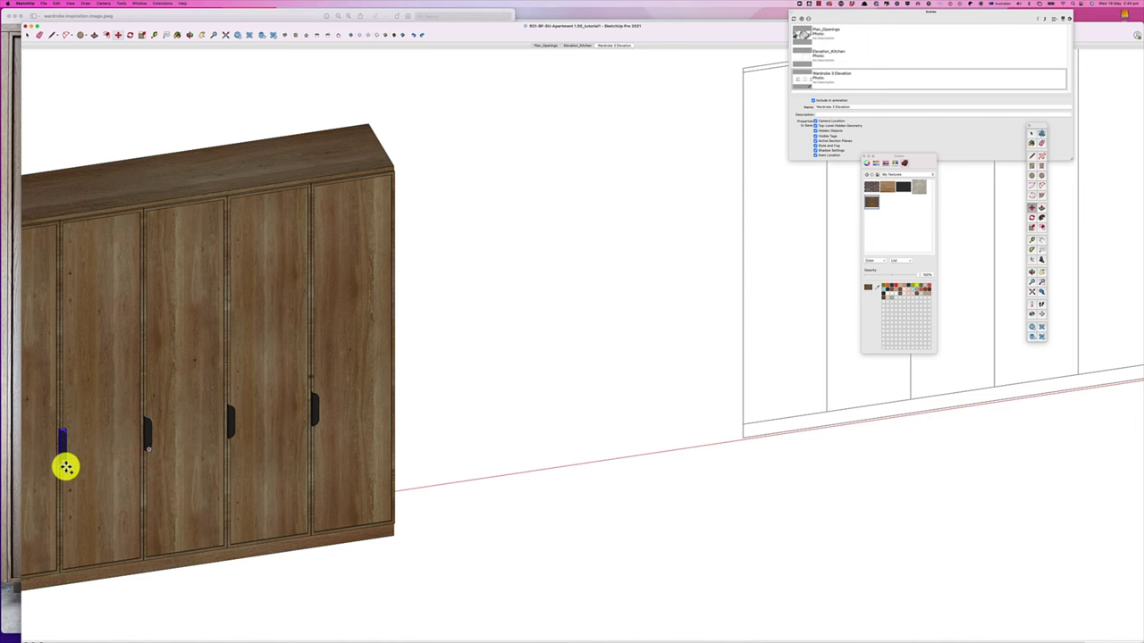
left_click(67, 467)
Shift the first copied handle slightly right, from its corner, against its door edge
scroll(67, 468, "up", 10)
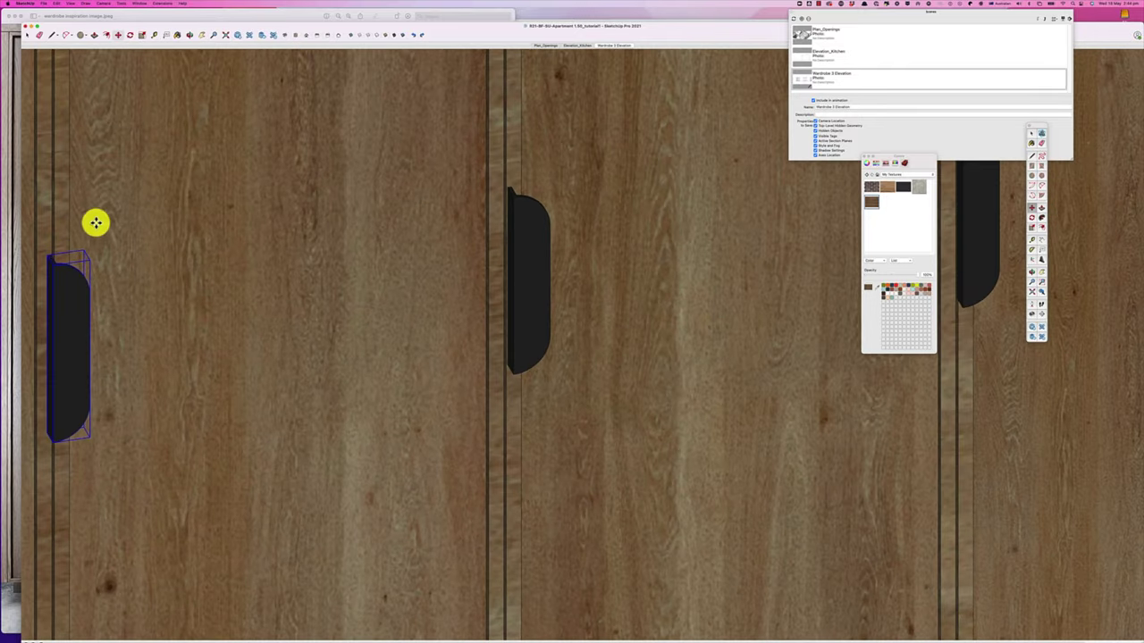
left_click(51, 253)
left_click(55, 253)
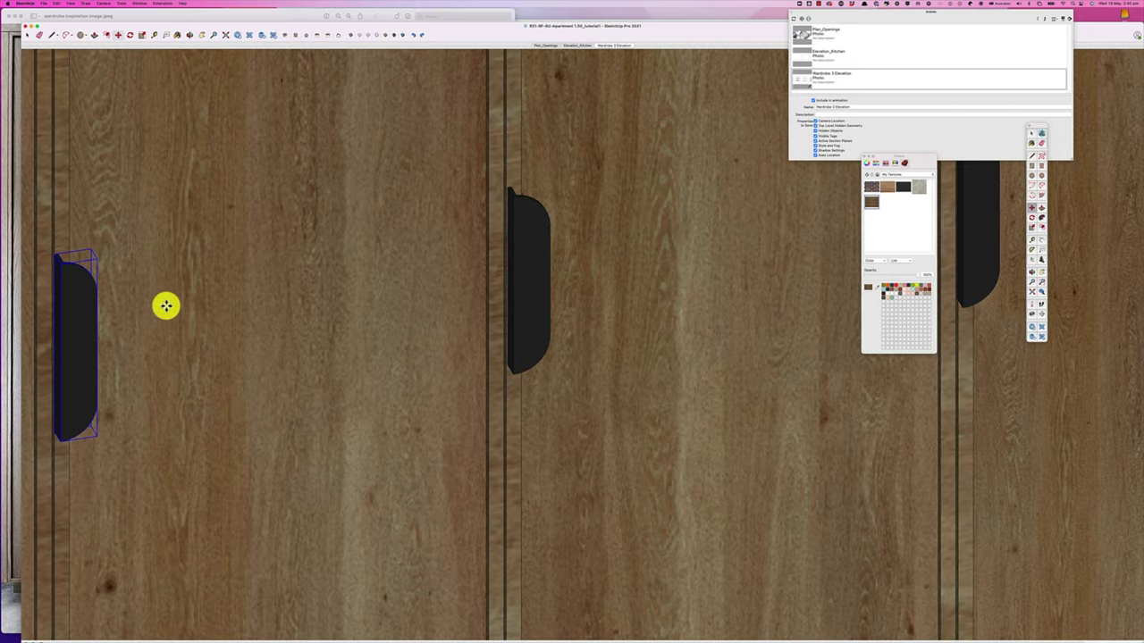
scroll(153, 352, "down", 2)
scroll(393, 261, "up", 3)
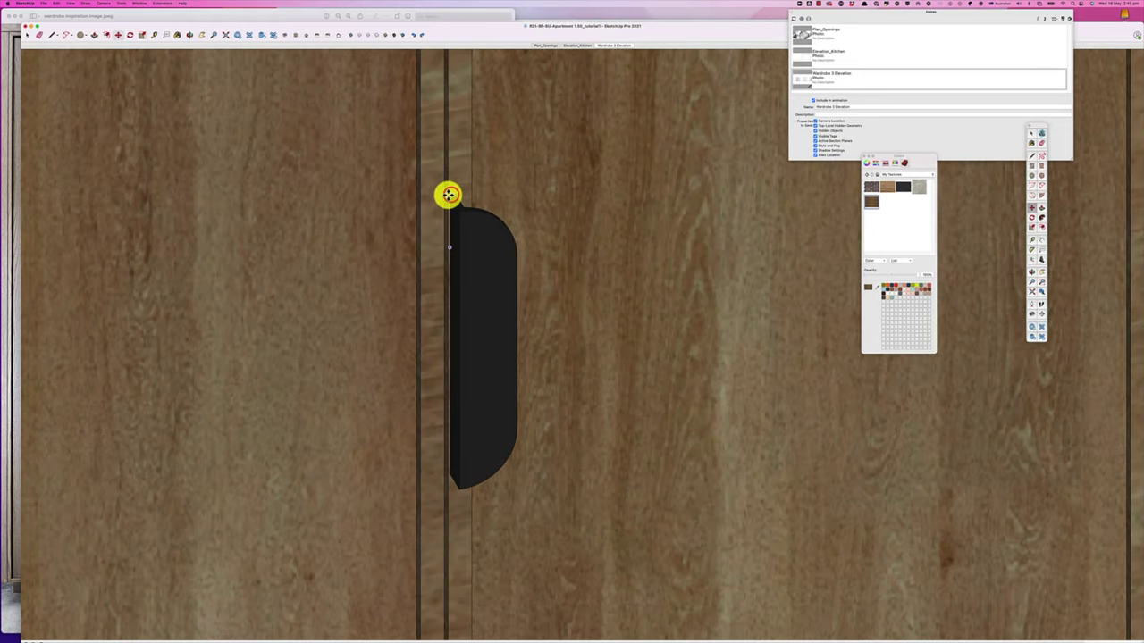
key("space")
Move the second handle from its top corner to sit flush on the door edge
key("m")
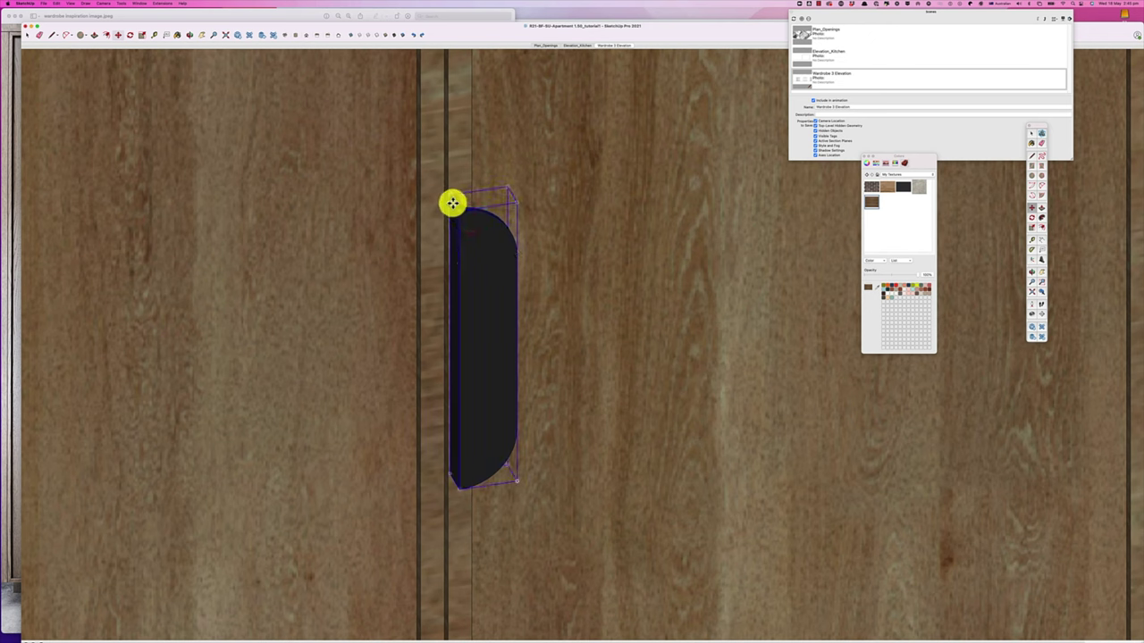
left_click(449, 197)
key("space")
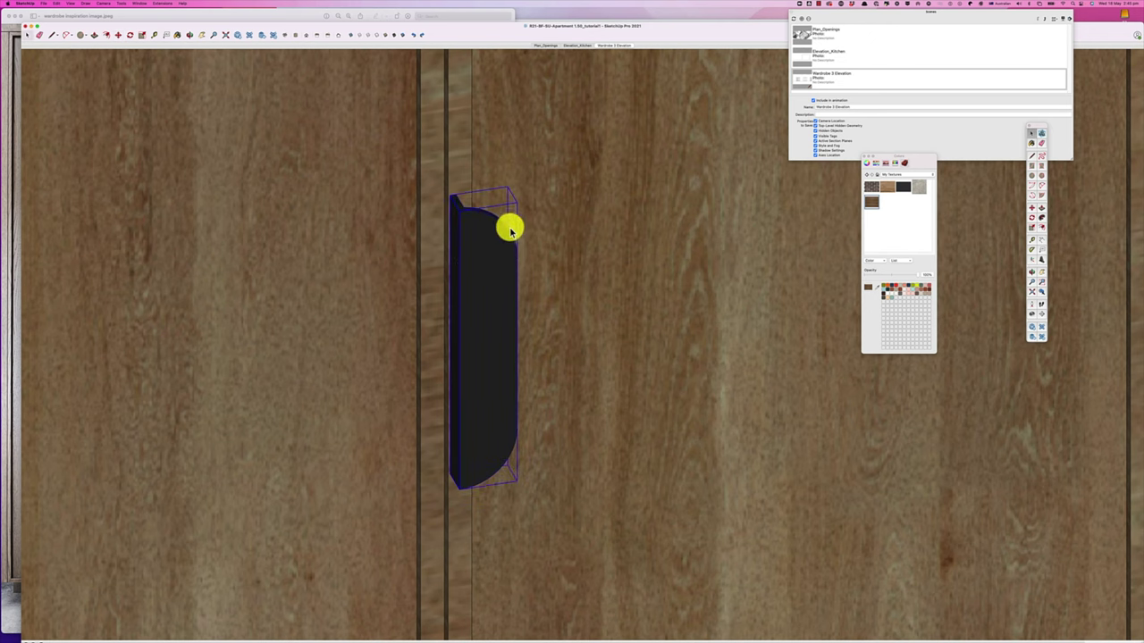
key("m")
left_click(447, 194)
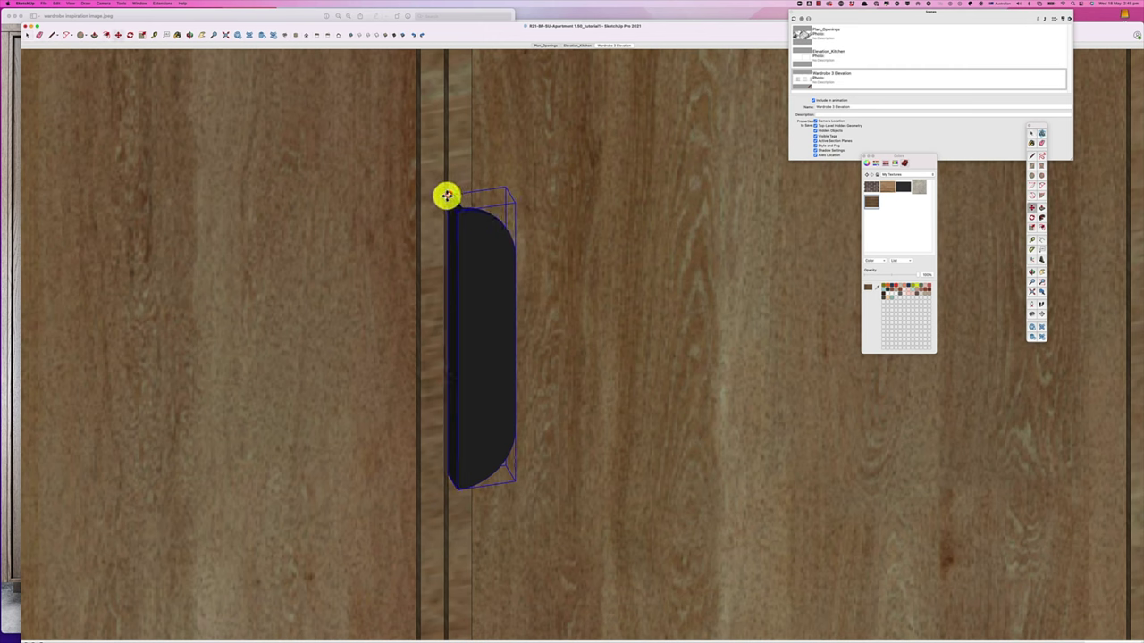
left_click(447, 198)
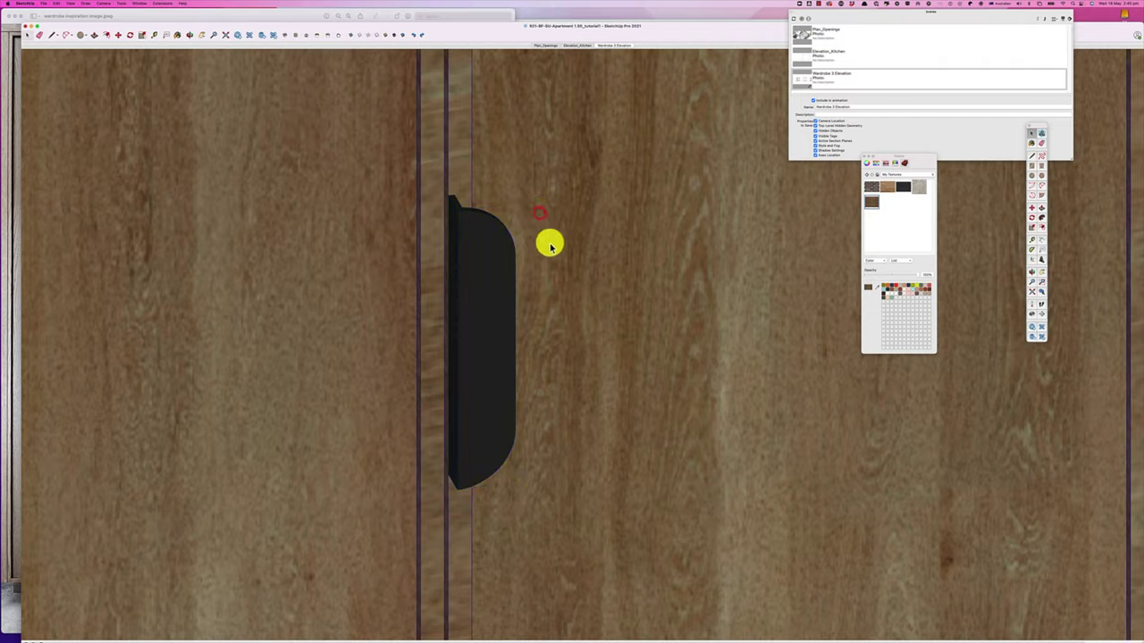
scroll(572, 258, "down", 6)
scroll(787, 212, "up", 8)
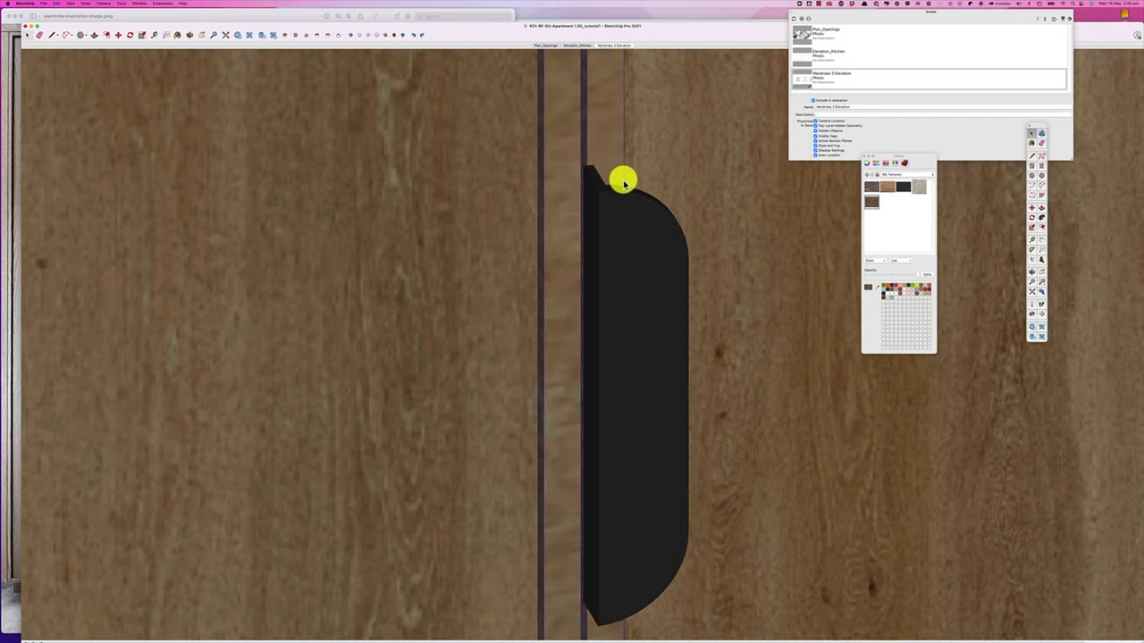
Nudge the third black handle flush to its door edge and deselect it
left_click(599, 184)
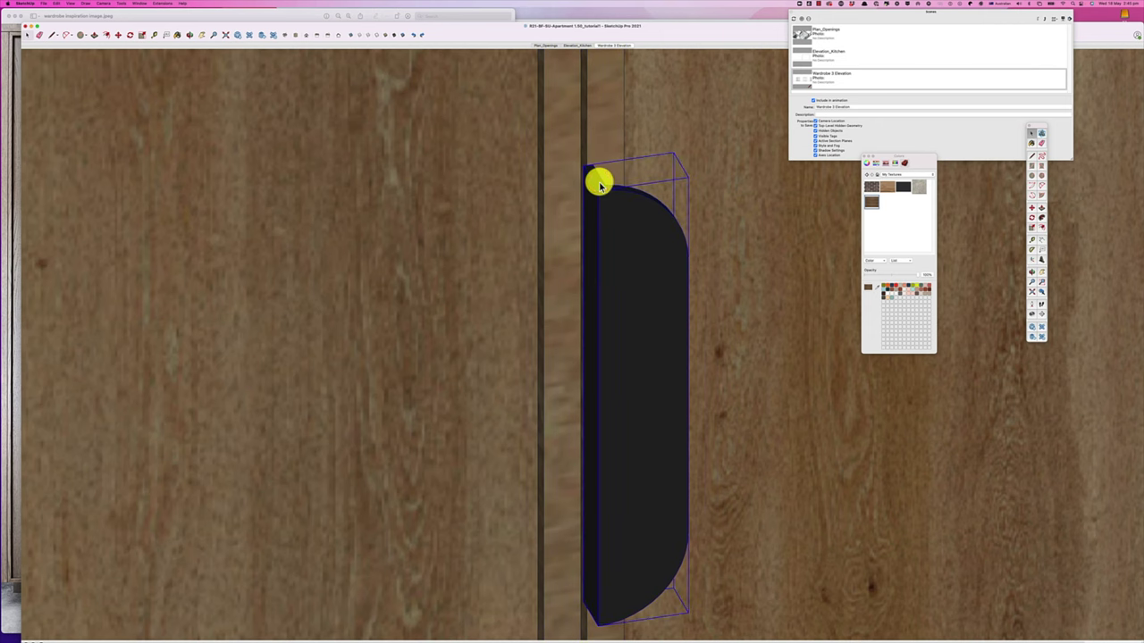
key("m")
left_click_drag(583, 165, 588, 167)
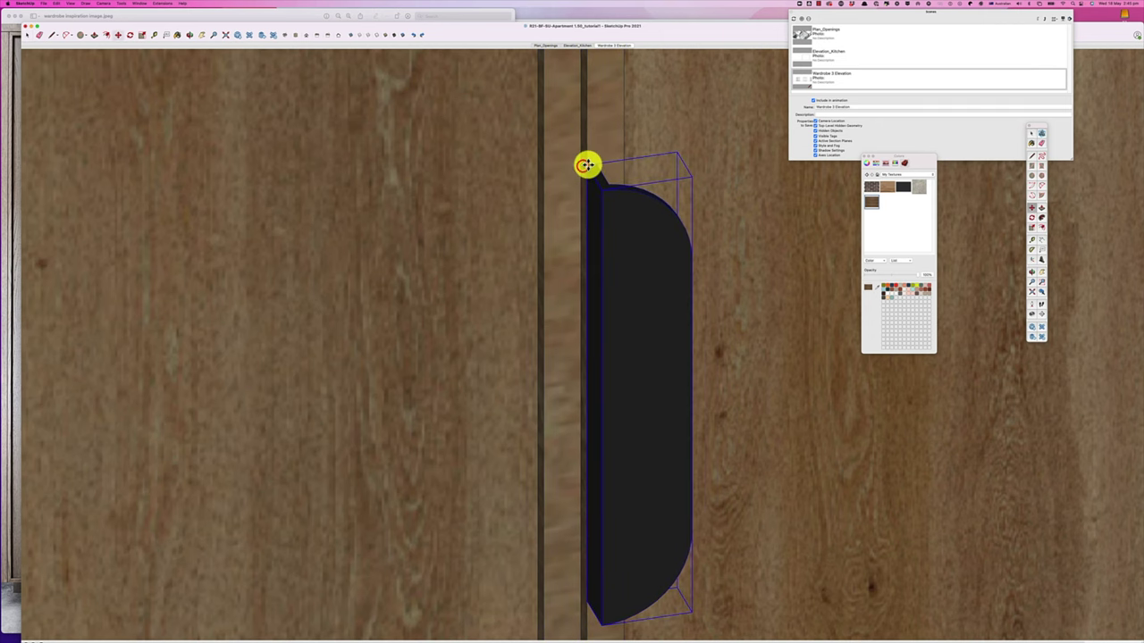
key("space")
left_click(695, 217)
scroll(673, 258, "down", 10)
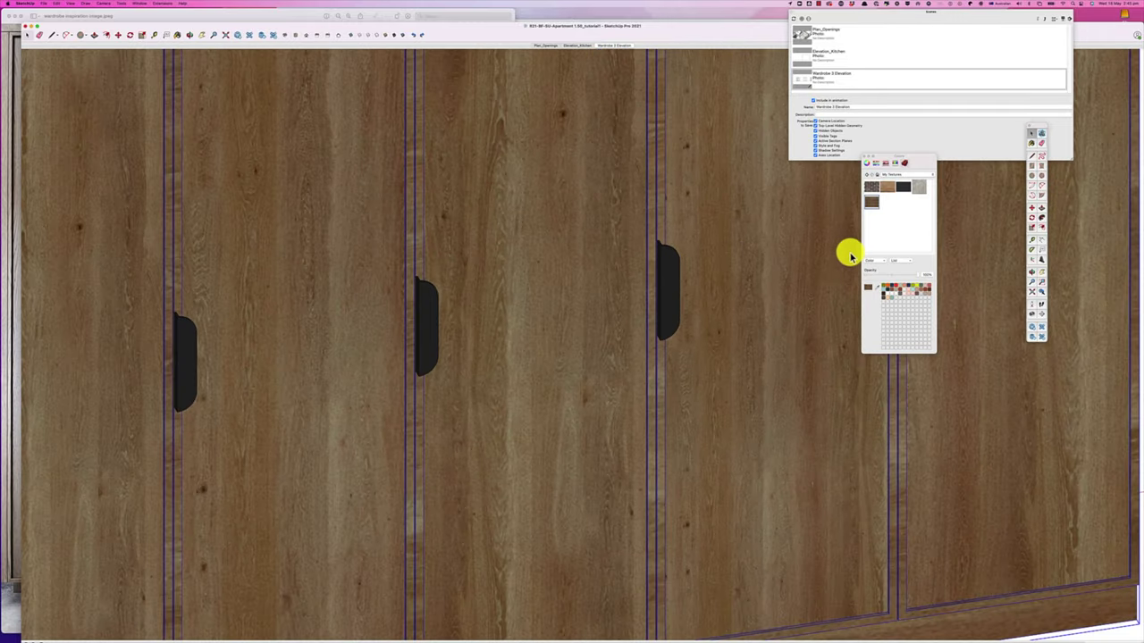
Orbit out to view the doors at an angle and check the handle positions
mouse_move(825, 255)
middle_mouse_down()
mouse_move(598, 324)
mouse_move(658, 269)
middle_mouse_up()
scroll(658, 271, "up", 5)
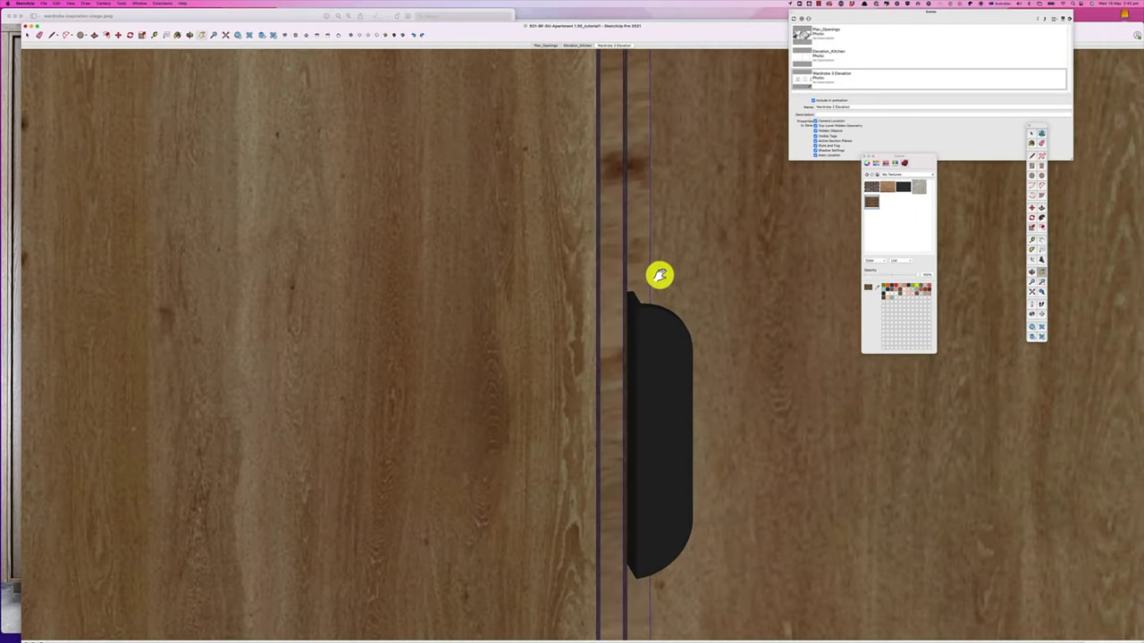
scroll(656, 288, "down", 5)
scroll(661, 285, "down", 5)
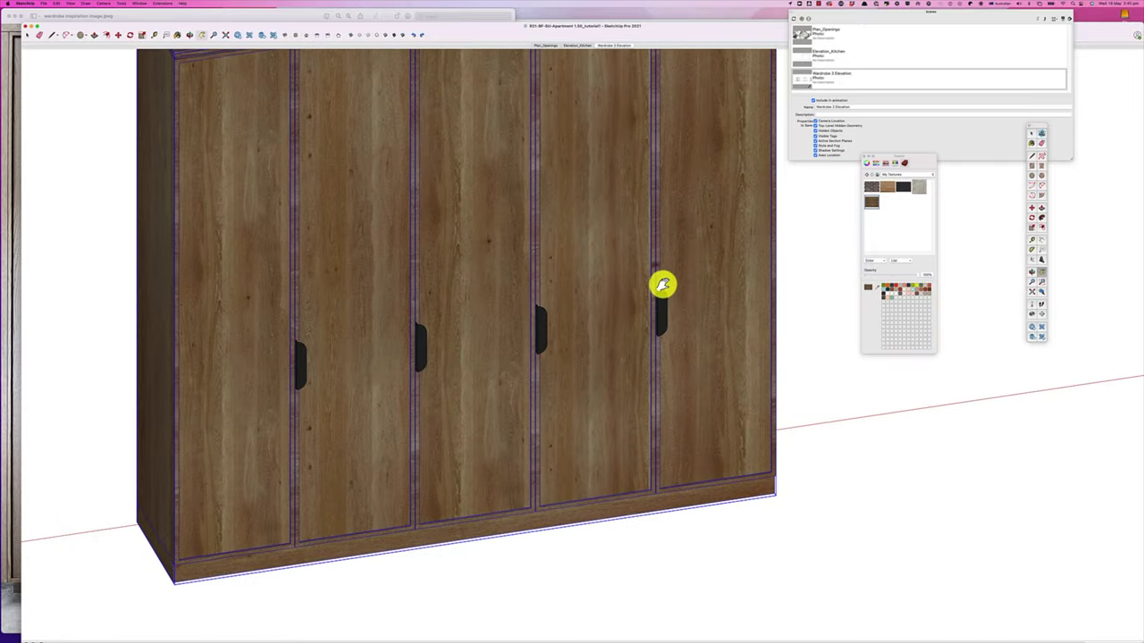
Copy the handle onto the neighbouring door and flip the copy 180 degrees
scroll(183, 440, "up", 5)
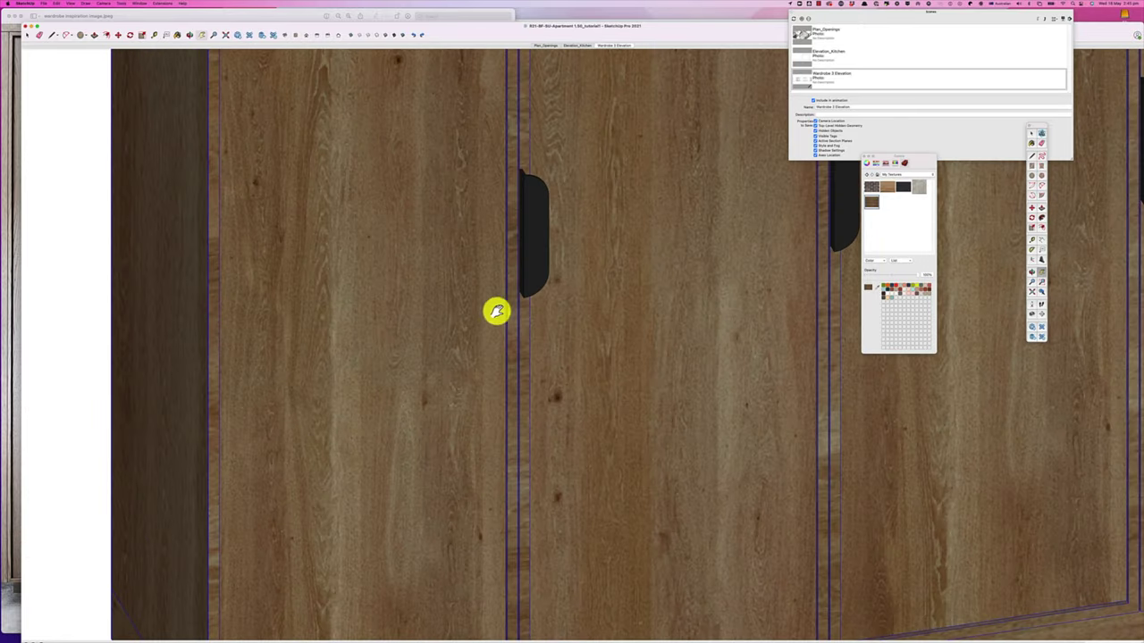
key("space")
left_click(534, 267)
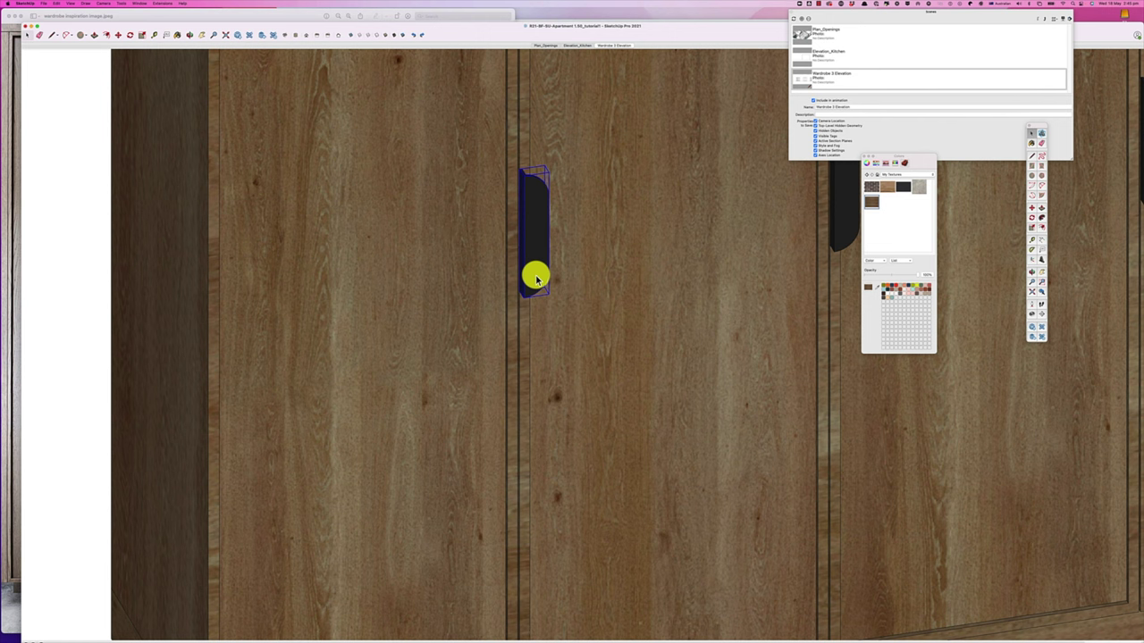
key("m")
left_click_drag(536, 294, 447, 312, "alt")
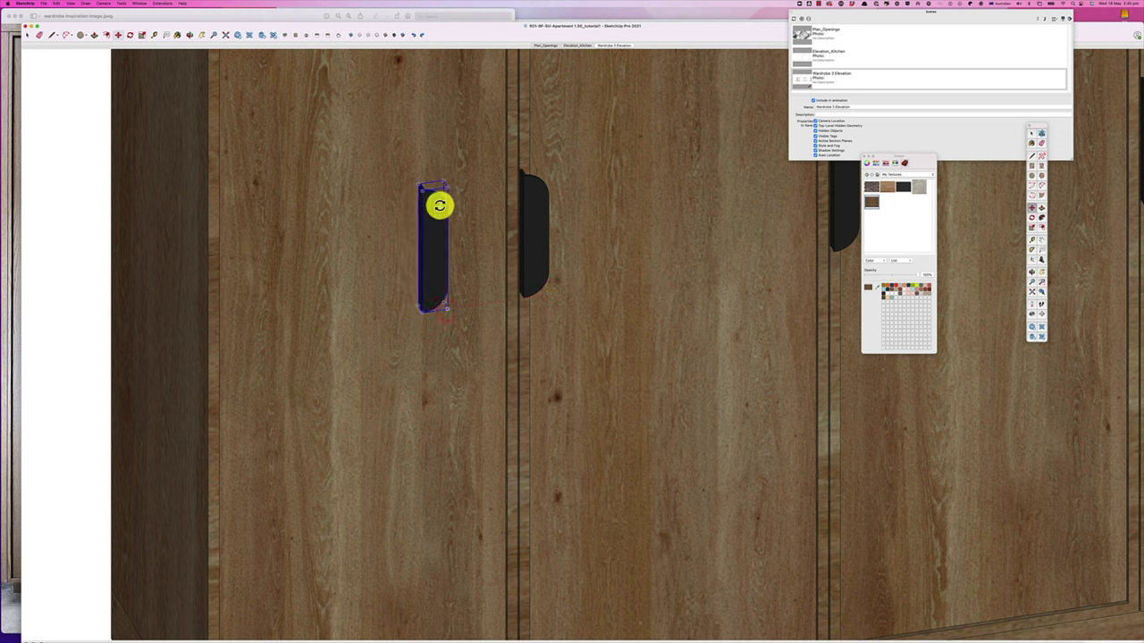
left_click_drag(434, 200, 435, 335)
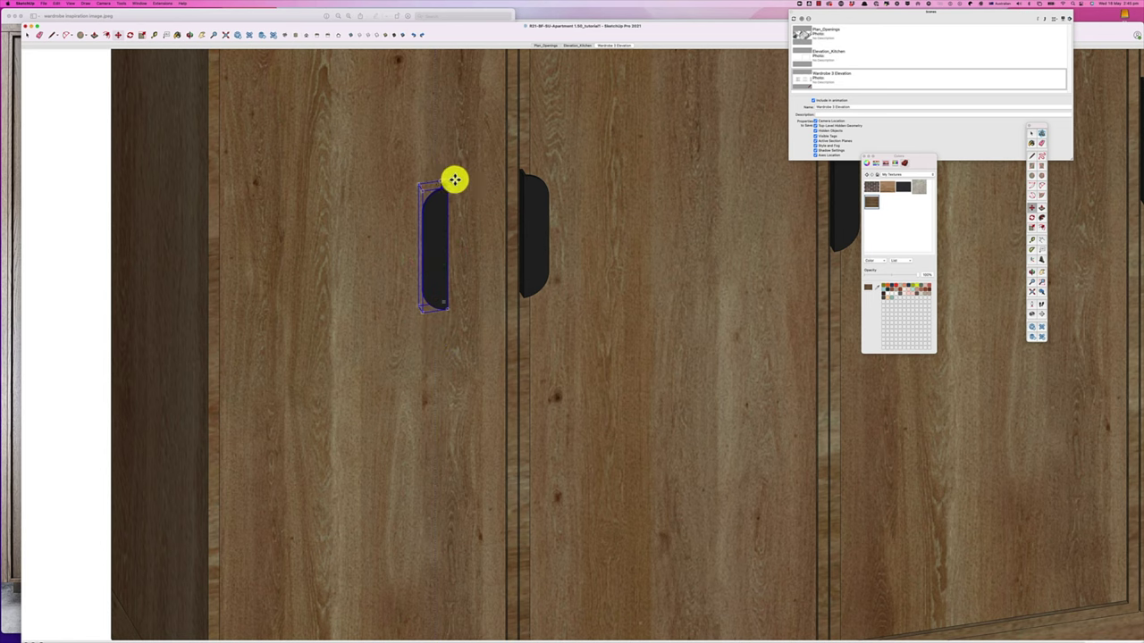
Place the flipped handle against its partner on the edge between the first two doors
scroll(442, 182, "up", 5)
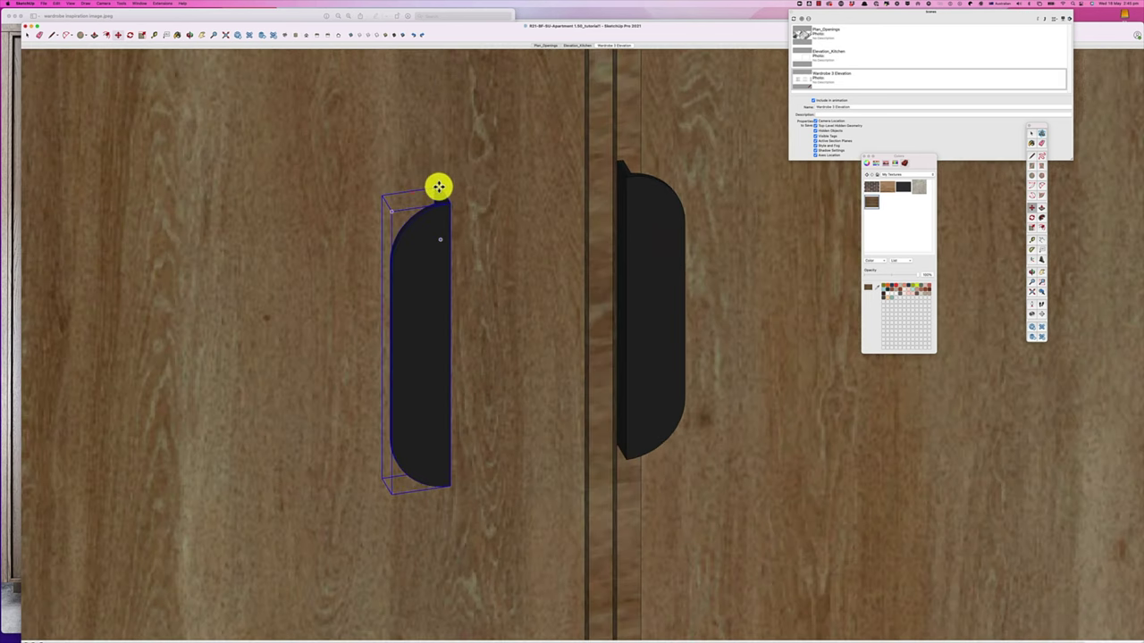
left_click_drag(439, 186, 617, 163)
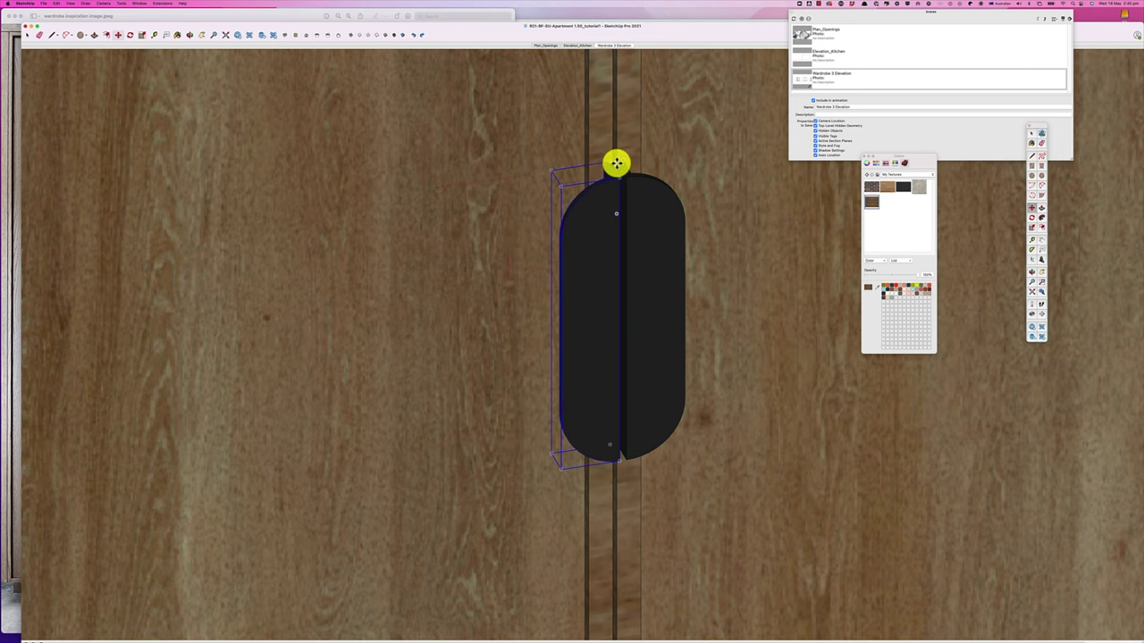
scroll(615, 167, "up", 5)
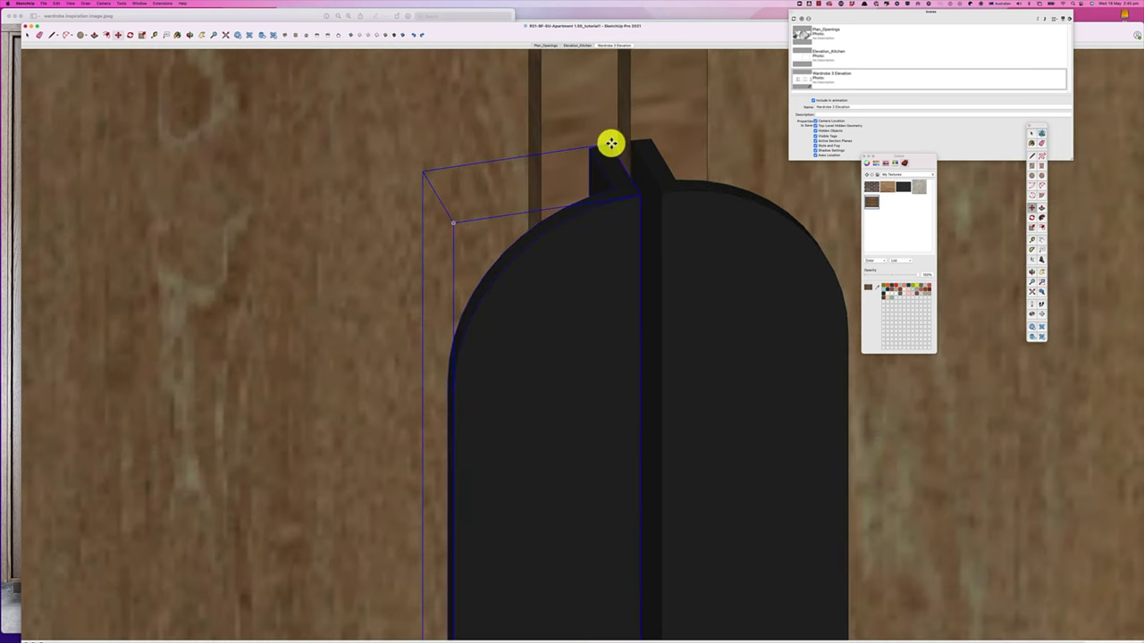
mouse_move(611, 143)
left_mouse_down()
mouse_move(652, 140)
mouse_move(600, 160)
mouse_move(585, 188)
mouse_move(617, 217)
mouse_move(607, 222)
left_mouse_up()
scroll(590, 183, "down", 4)
scroll(586, 188, "down", 6)
scroll(613, 219, "up", 5)
key("q")
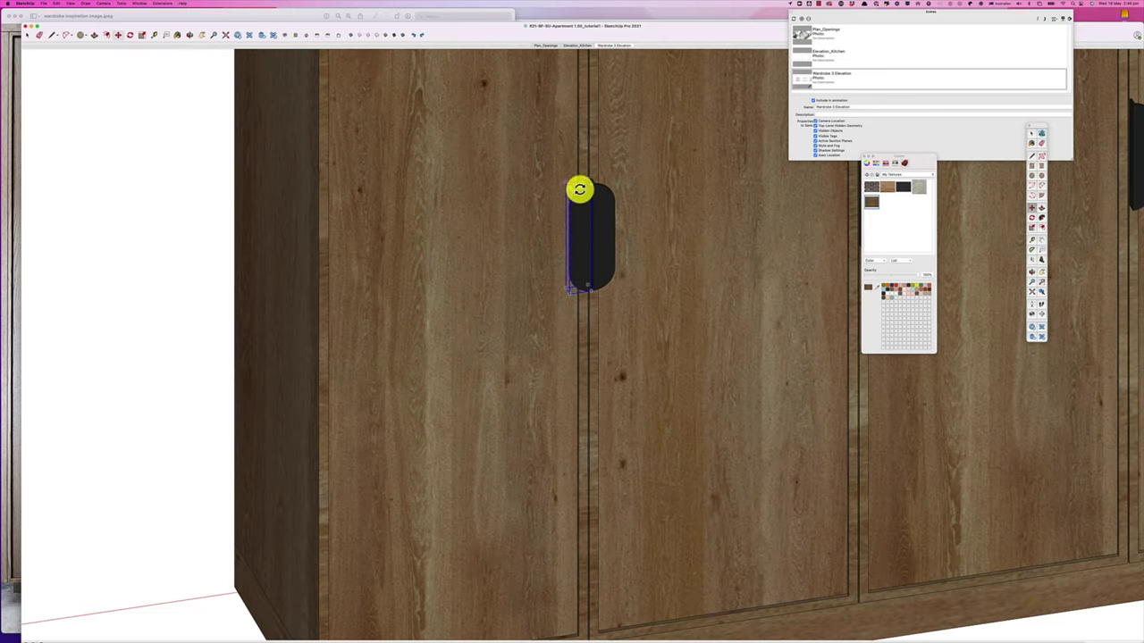
scroll(582, 192, "down", 3)
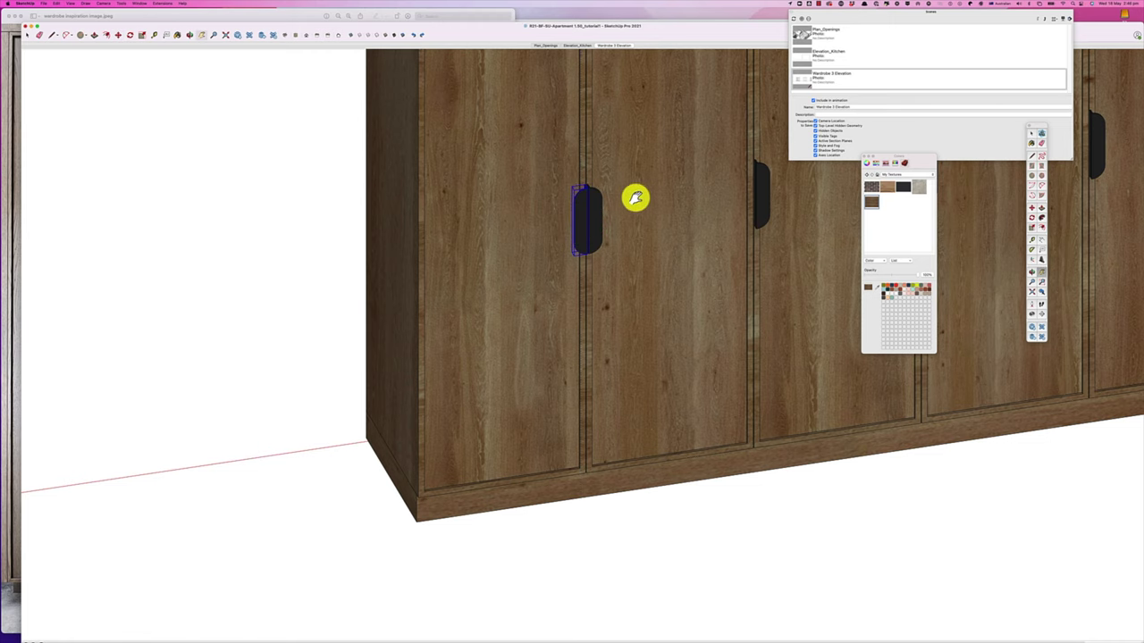
mouse_move(634, 197)
middle_mouse_down("shift")
mouse_move(439, 277)
mouse_move(345, 291)
middle_mouse_up("shift")
Drop a copy of the black handle on the next door's edge, filling the fourth door gap
scroll(284, 298, "up", 2)
scroll(284, 298, "up", 3)
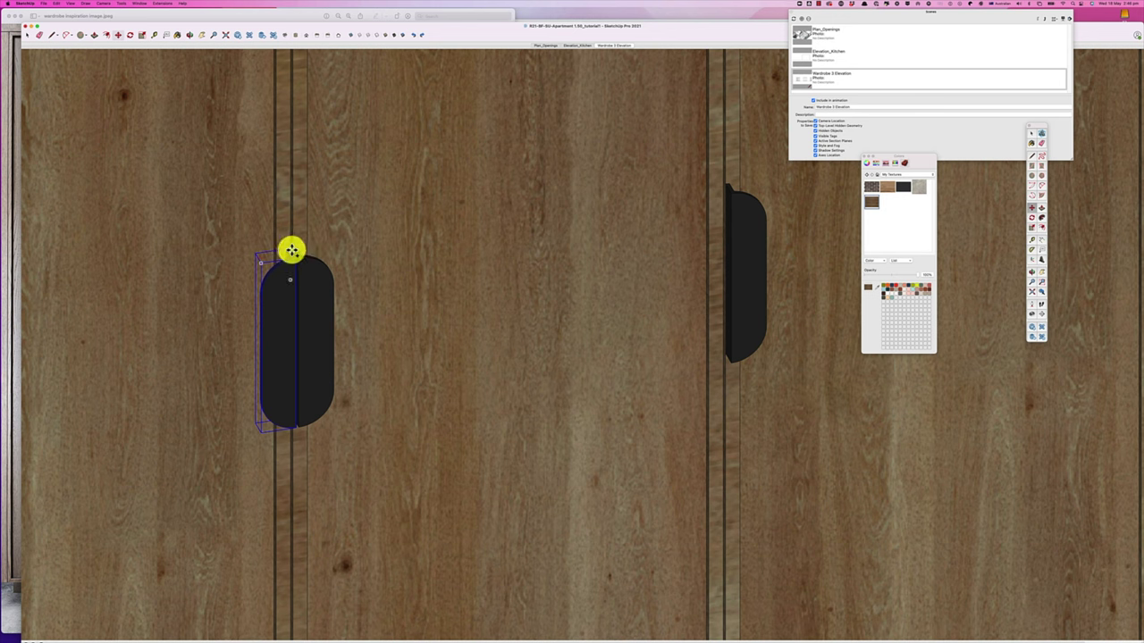
left_click_drag(291, 247, 699, 178, "alt")
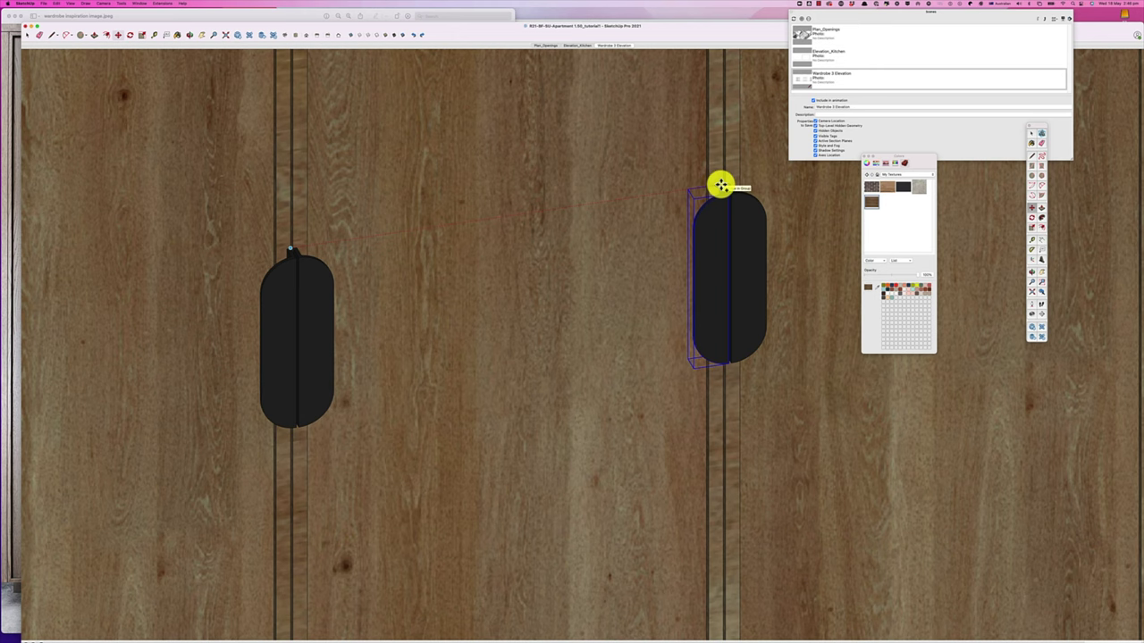
scroll(625, 308, "down", 5)
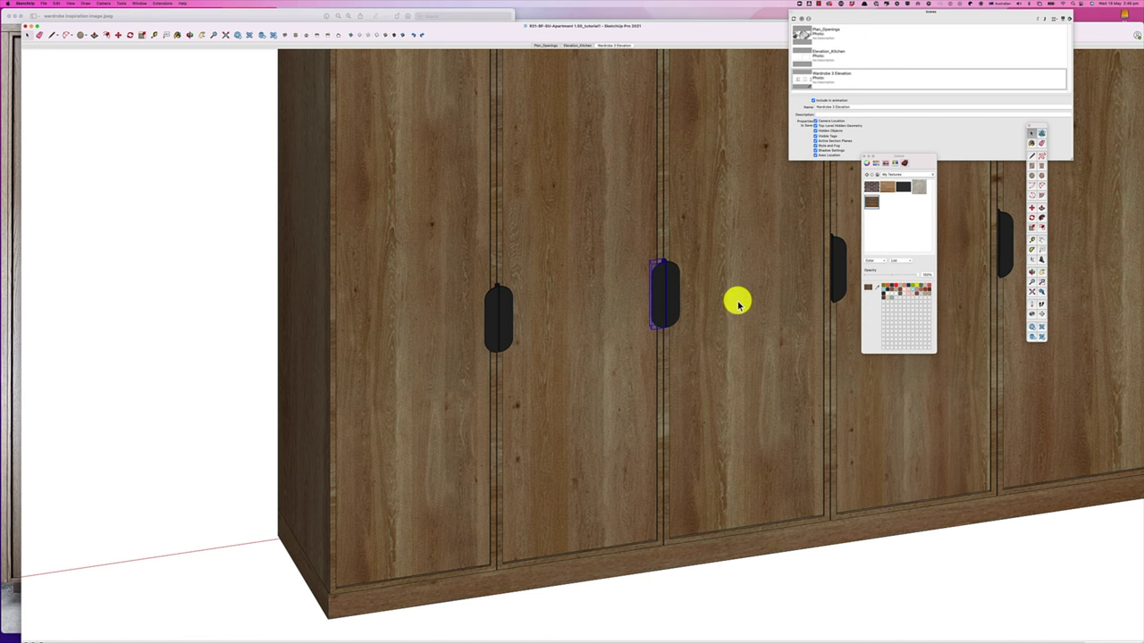
scroll(685, 298, "down", 6)
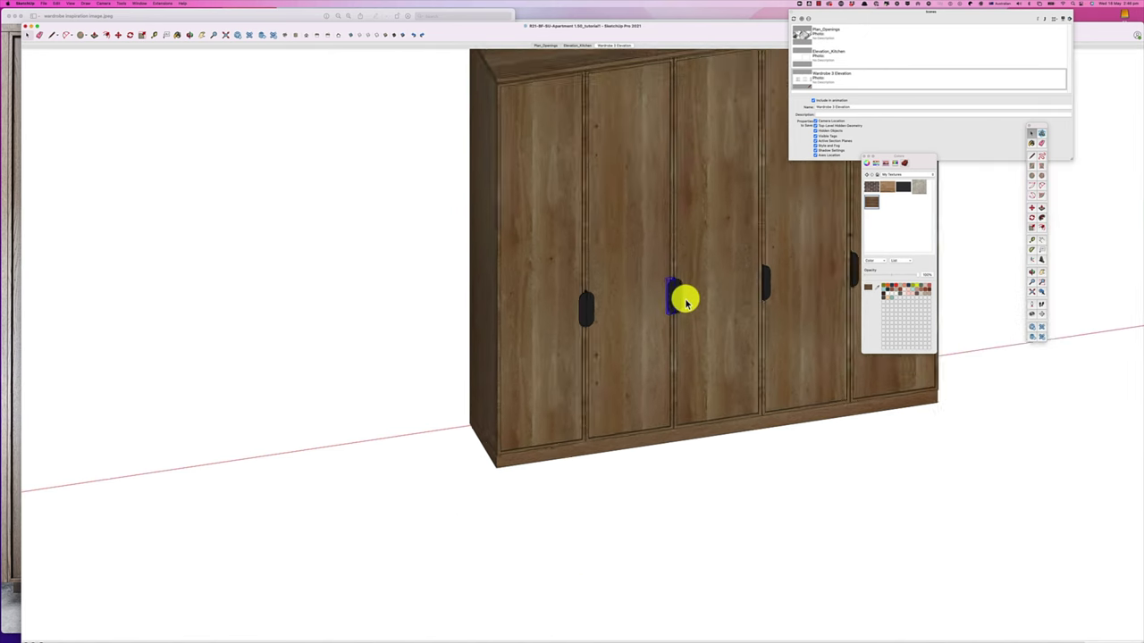
scroll(684, 299, "down", 3)
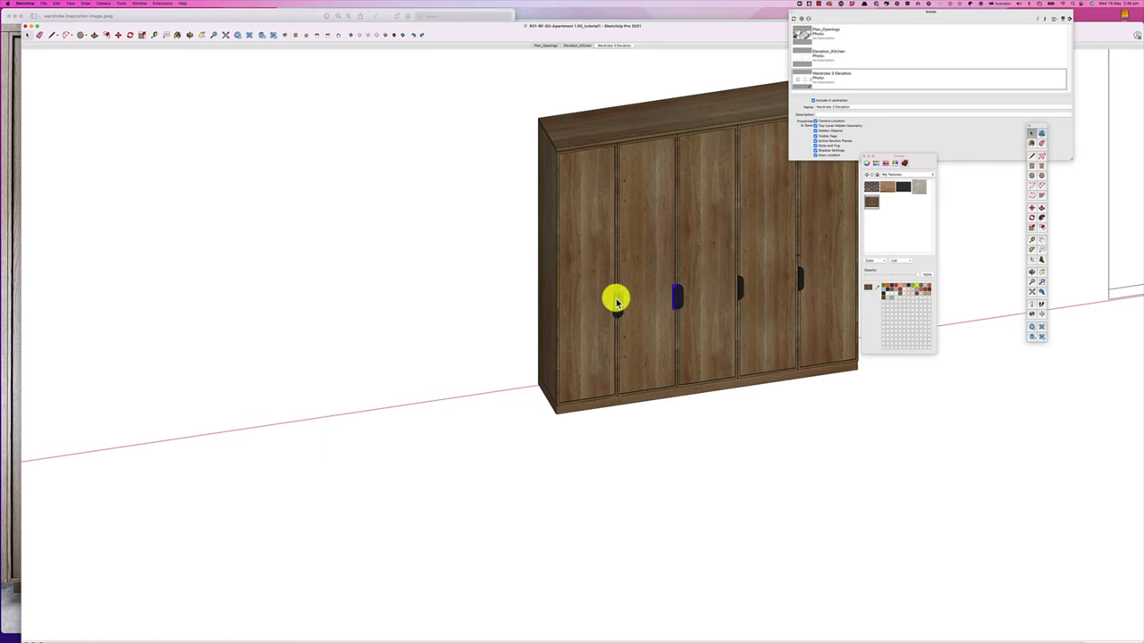
left_click(611, 309)
scroll(676, 301, "up", 3)
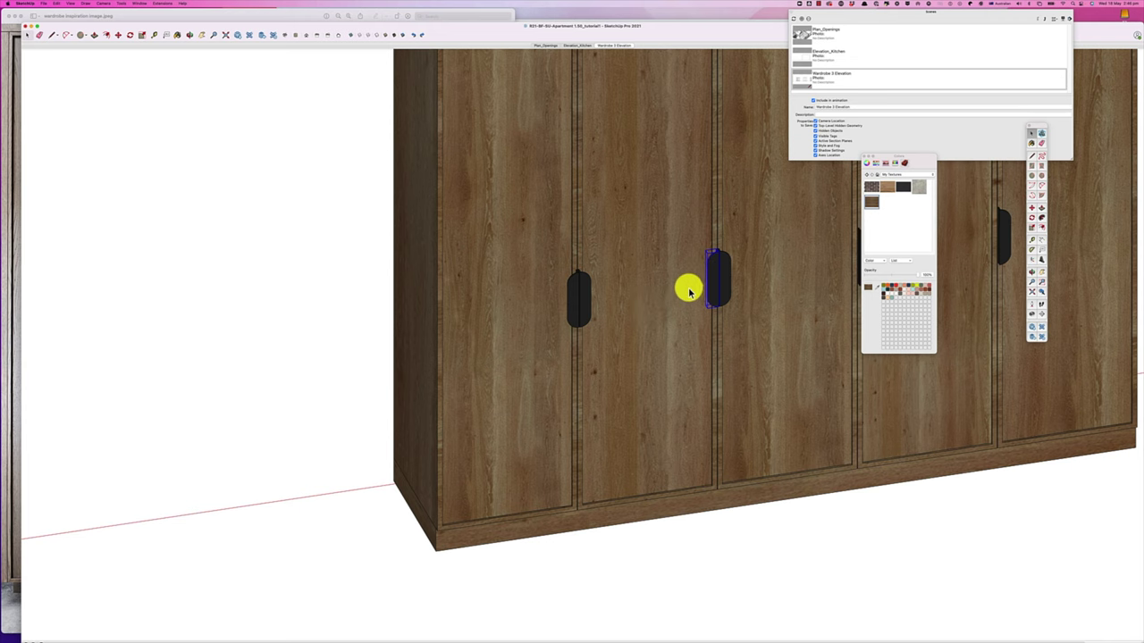
scroll(689, 293, "down", 5)
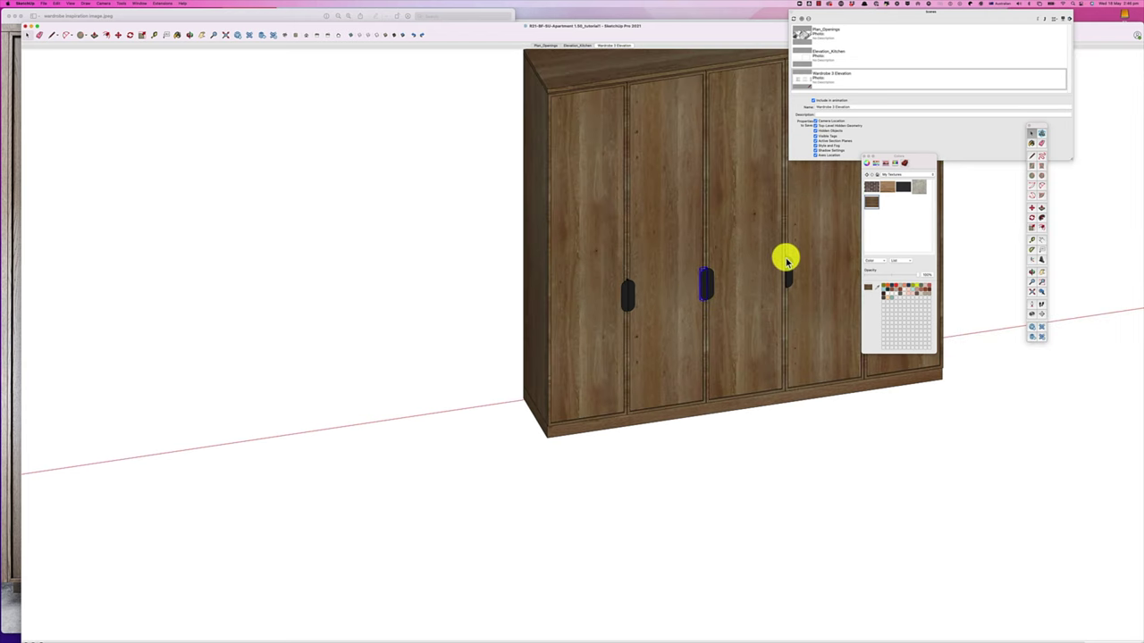
scroll(741, 288, "up", 3)
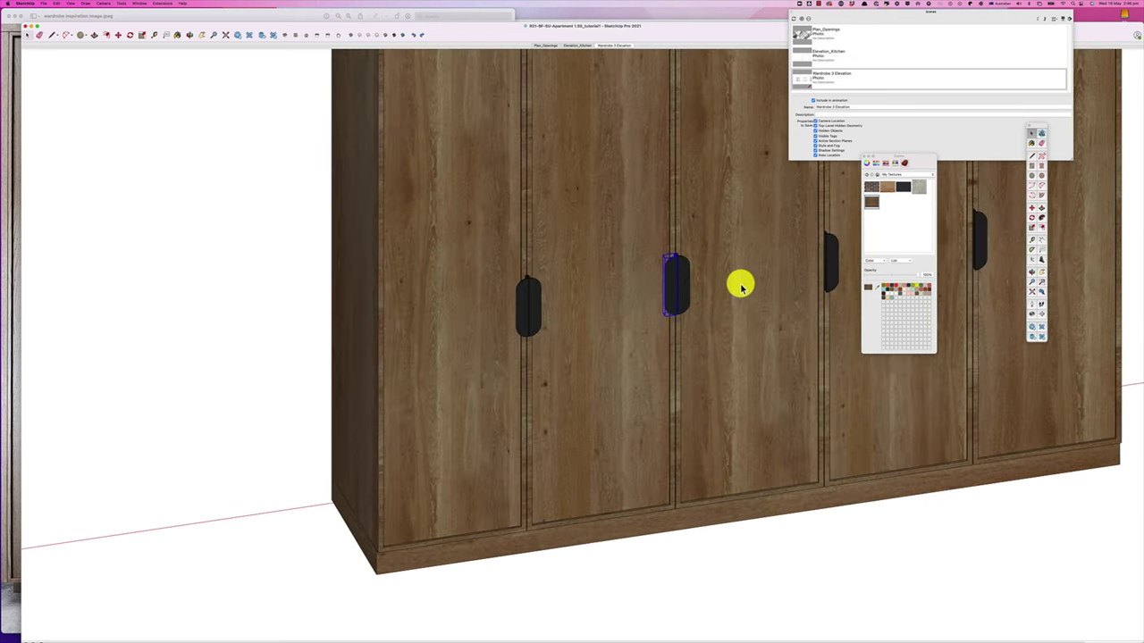
scroll(741, 288, "down", 4)
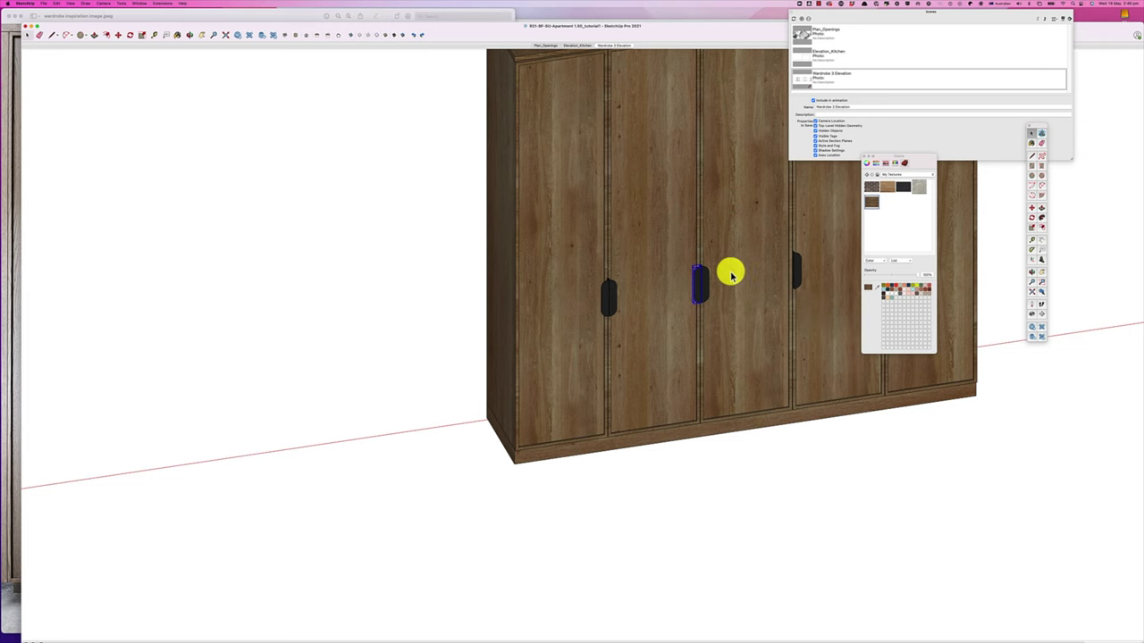
scroll(710, 325, "down", 4)
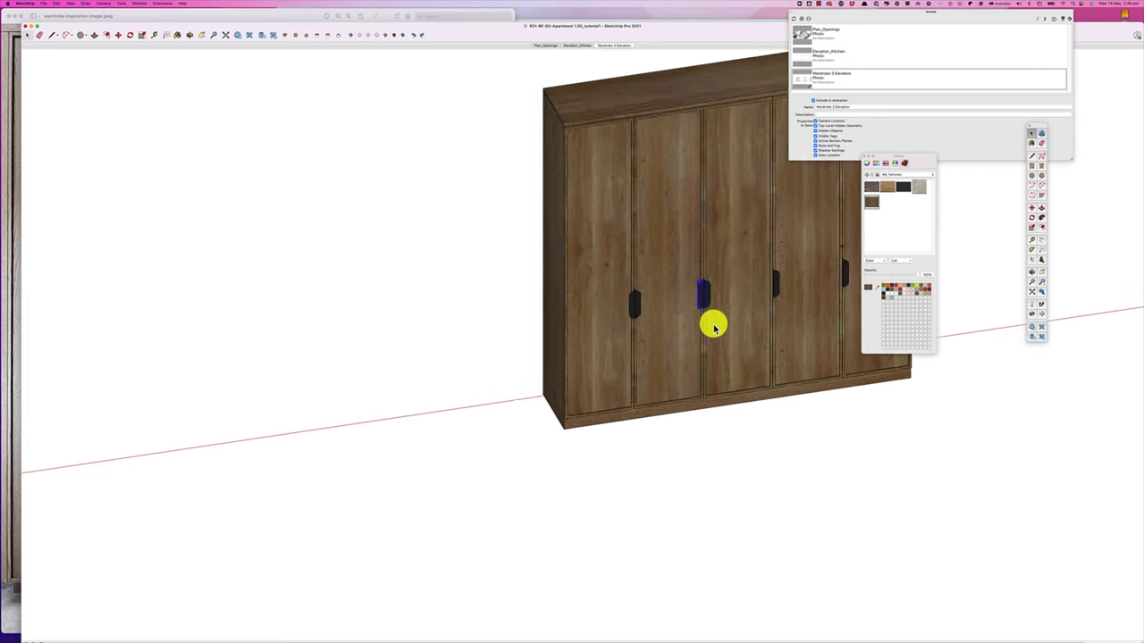
scroll(769, 297, "up", 5)
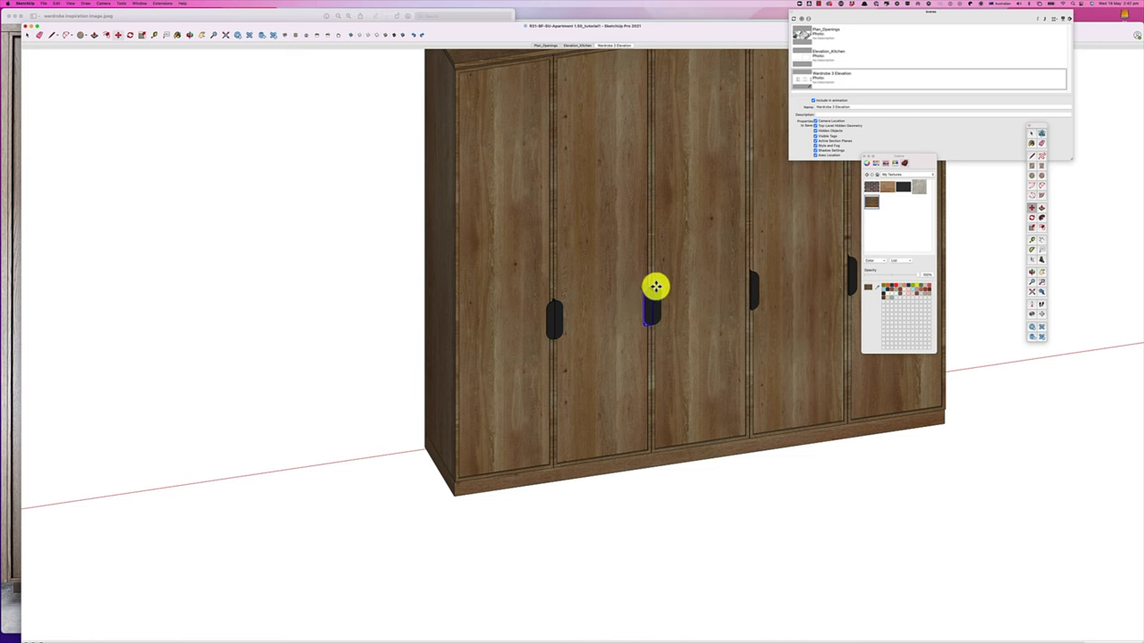
Inspect the middle handle from the side and shift it slightly left onto the edge
scroll(651, 284, "up", 5)
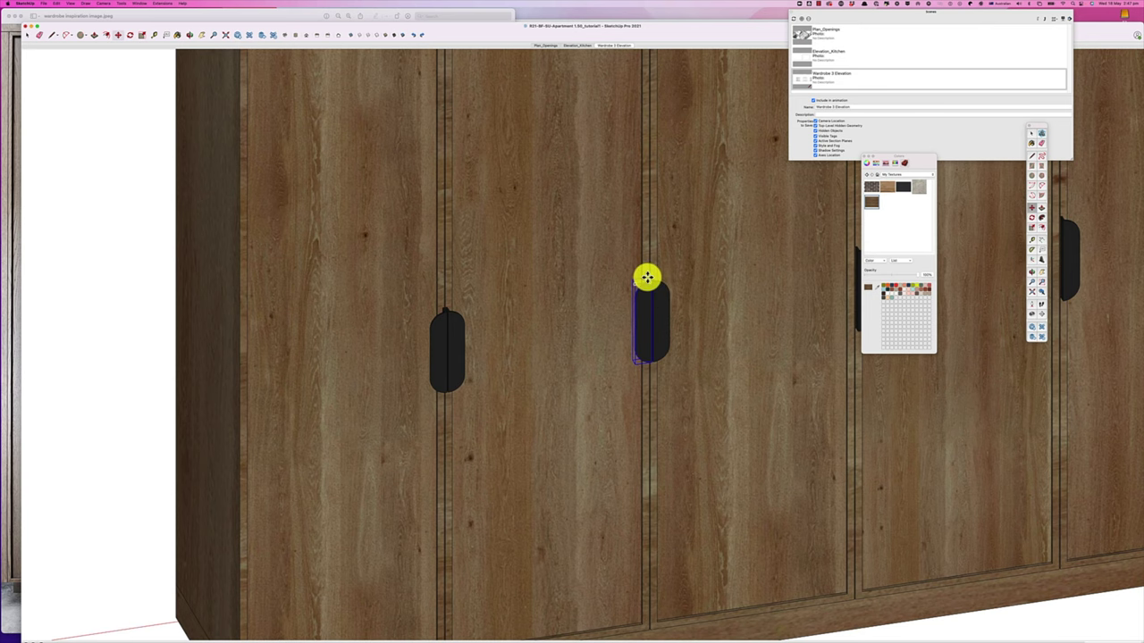
scroll(654, 279, "up", 6)
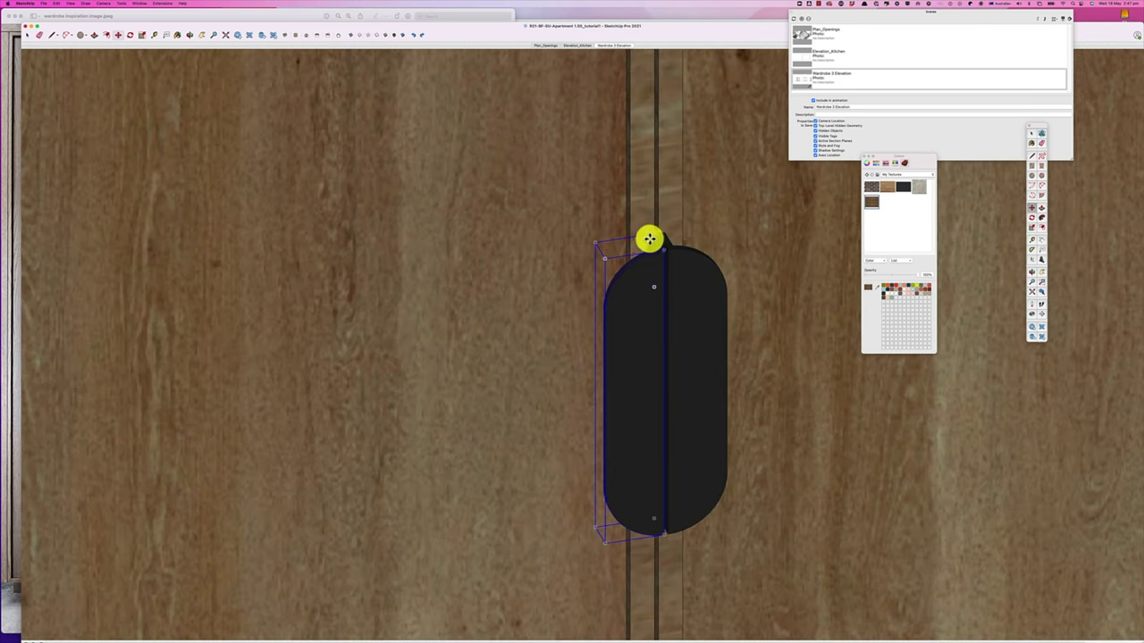
middle_click_drag(658, 232, 766, 232)
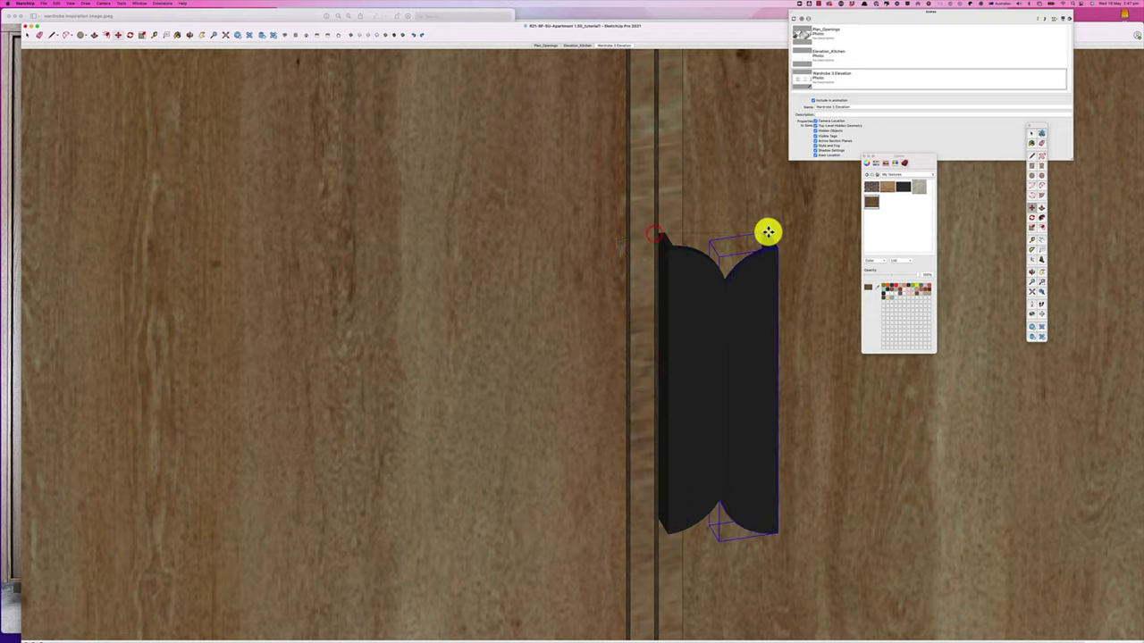
scroll(725, 247, "down", 6)
scroll(720, 248, "down", 10)
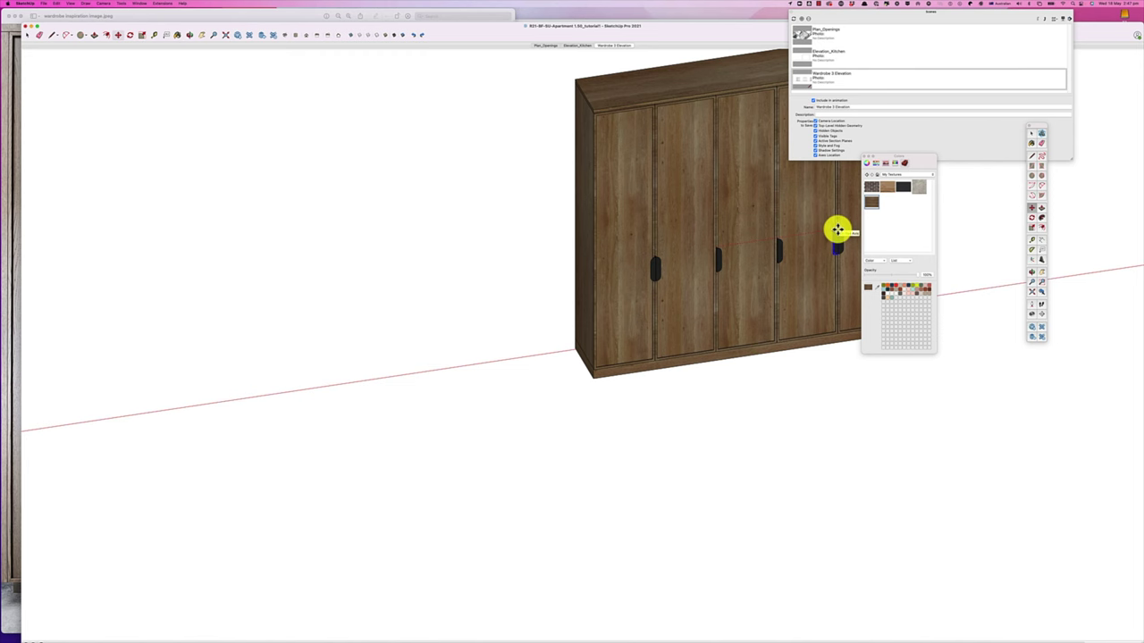
scroll(840, 233, "up", 10)
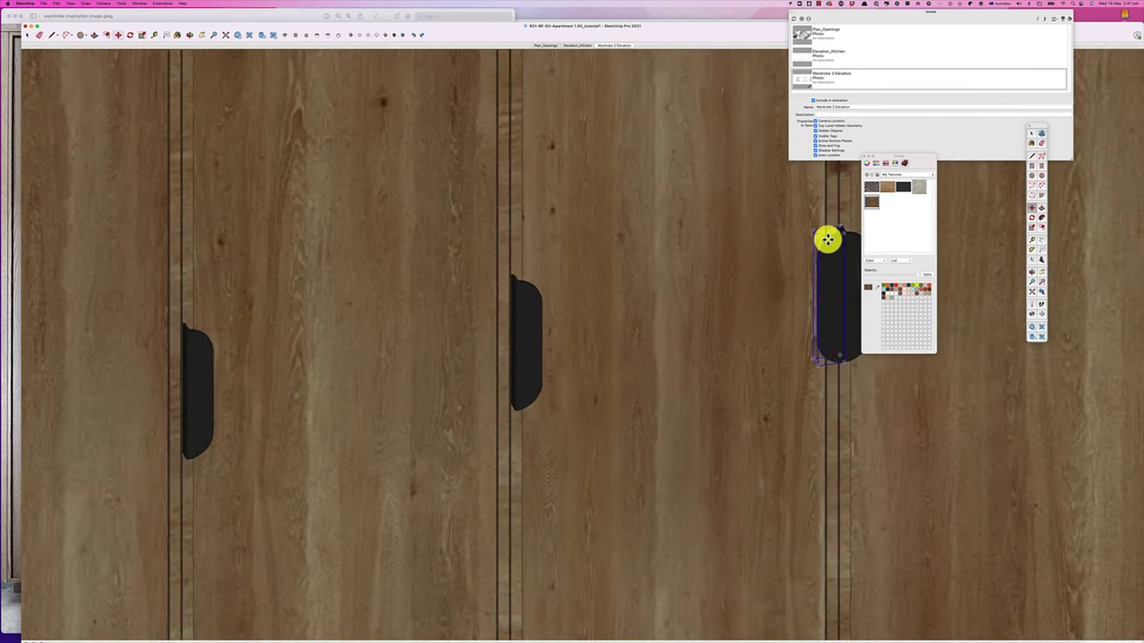
scroll(828, 238, "up", 3)
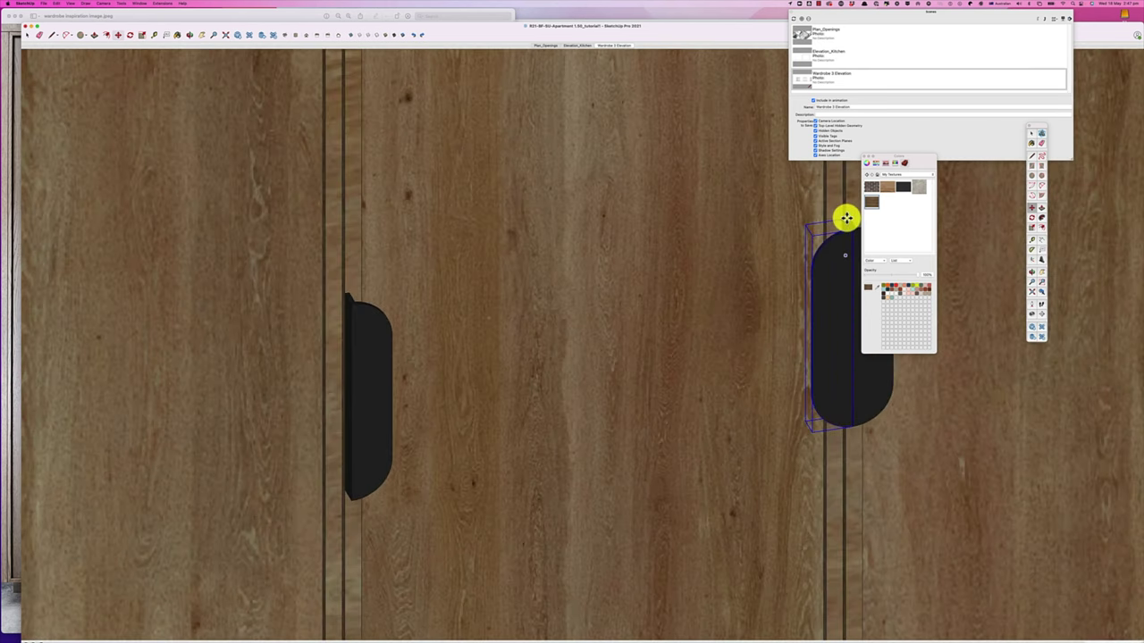
left_click_drag(845, 218, 846, 217)
Nudge the middle handle slightly right into alignment, then deselect the handle and wardrobe
scroll(845, 218, "up", 6)
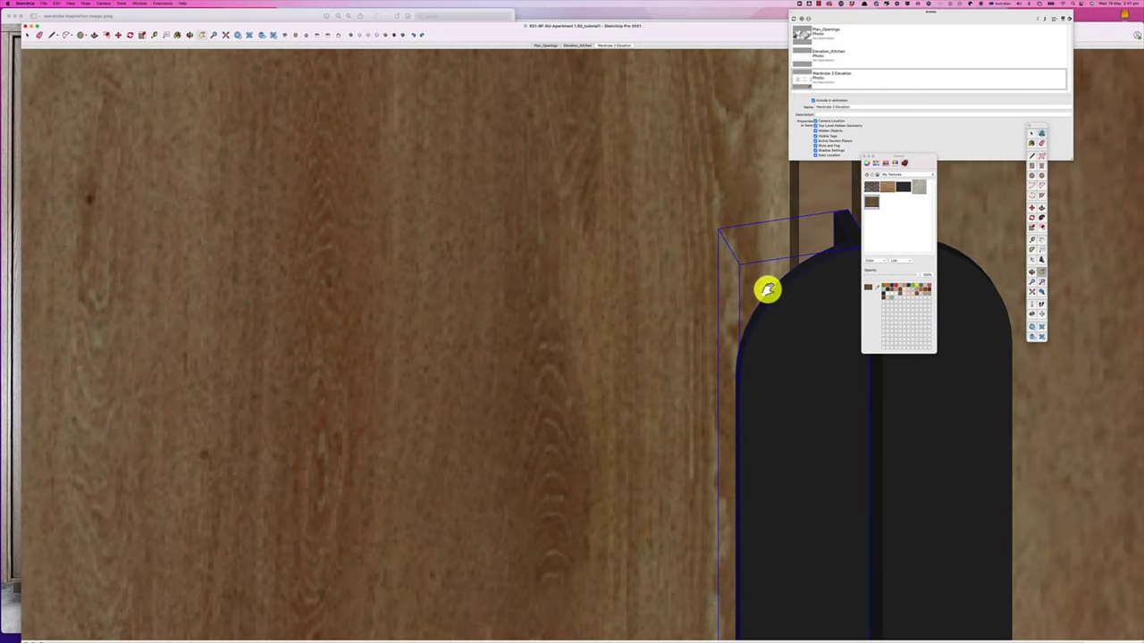
middle_click_drag(768, 288, 472, 334, "shift")
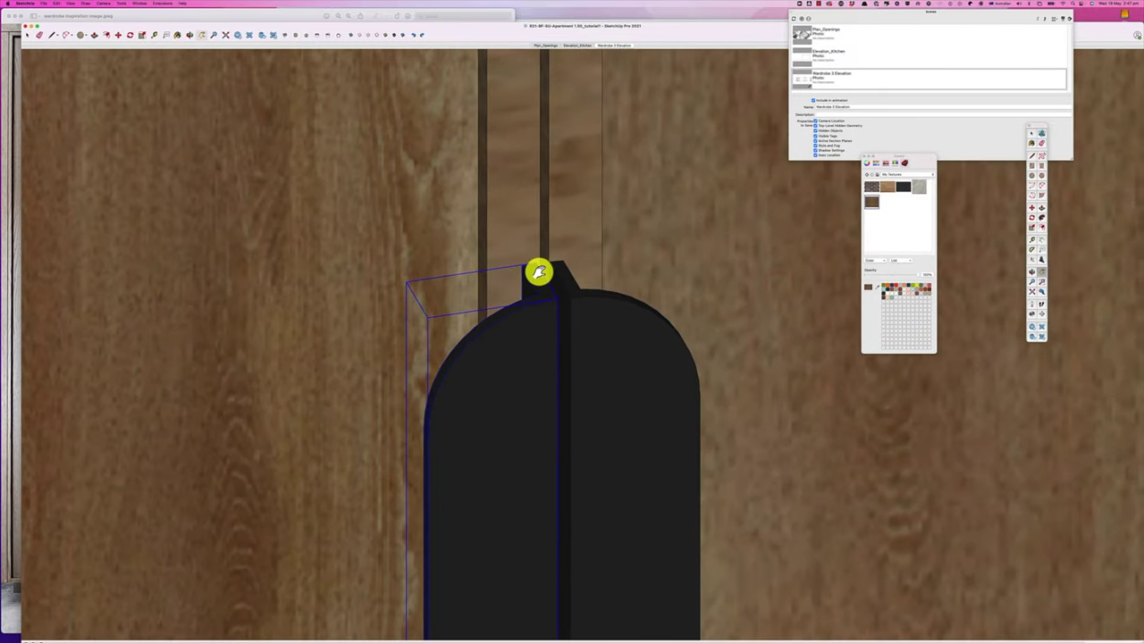
left_click_drag(537, 262, 538, 263)
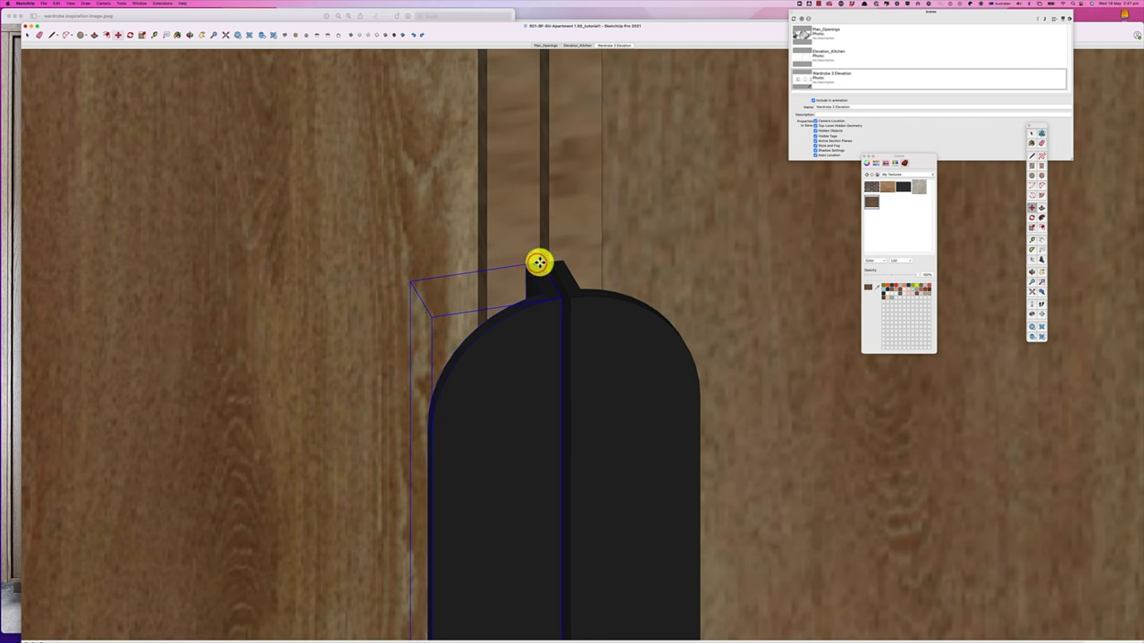
key("space")
left_click(700, 261)
scroll(635, 322, "down", 2)
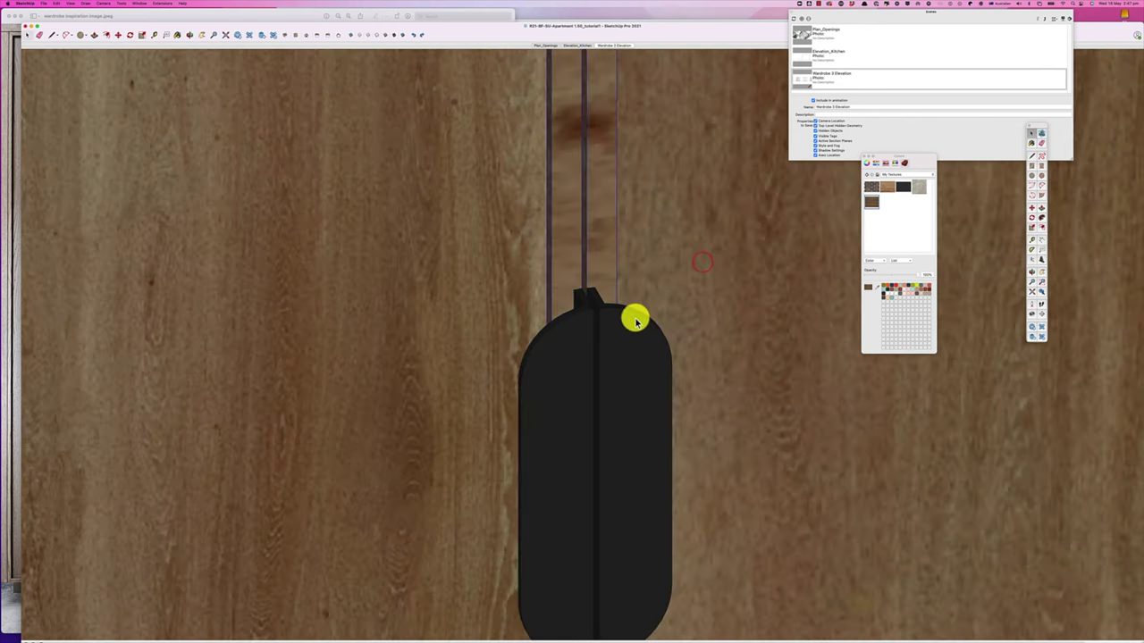
scroll(634, 321, "down", 6)
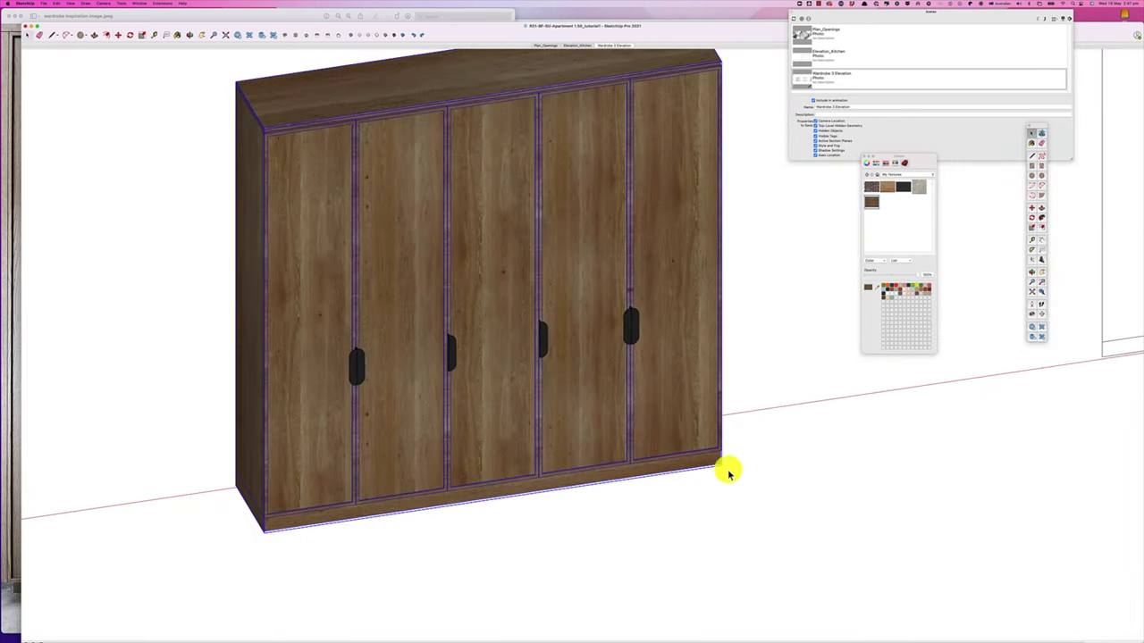
left_click(787, 476)
scroll(323, 465, "down", 2)
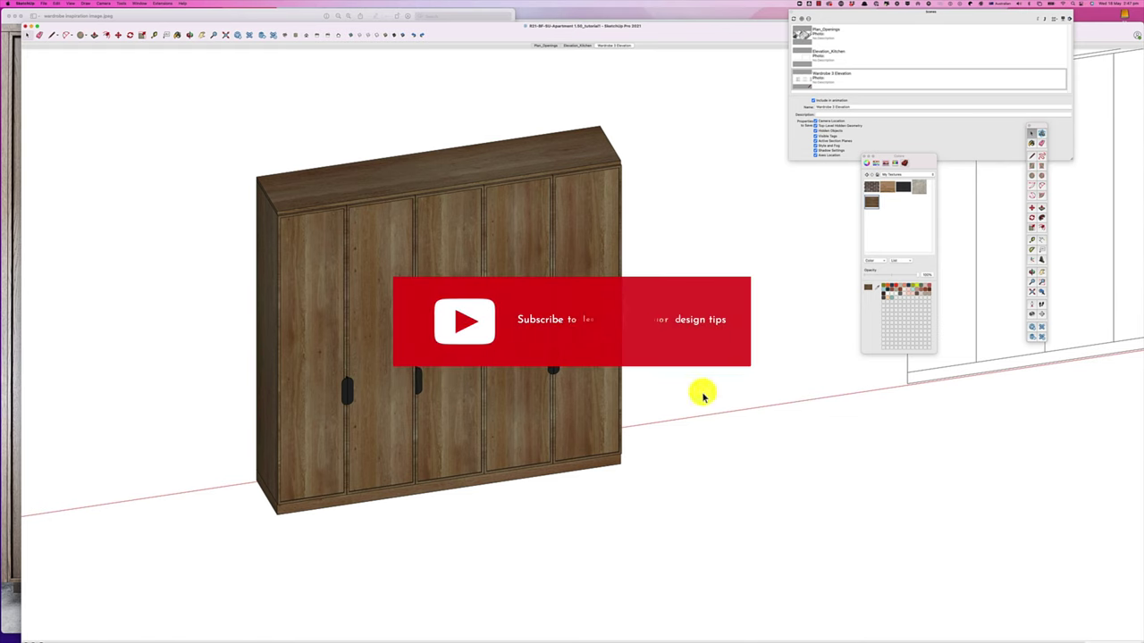
scroll(563, 510, "down", 2)
scroll(565, 513, "down", 1)
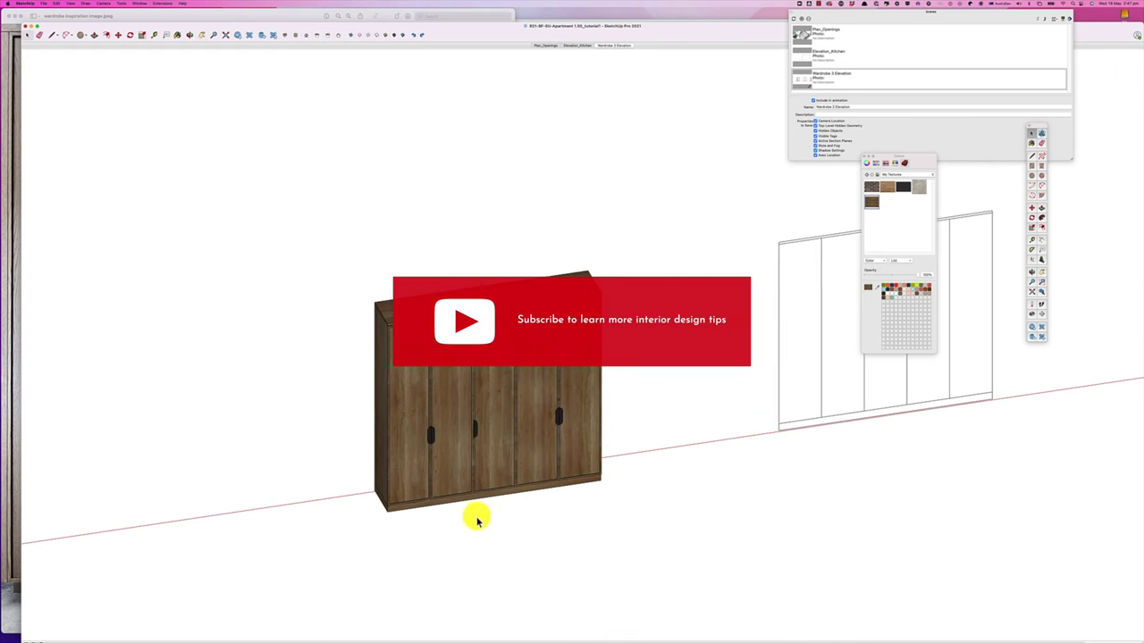
scroll(475, 521, "down", 2)
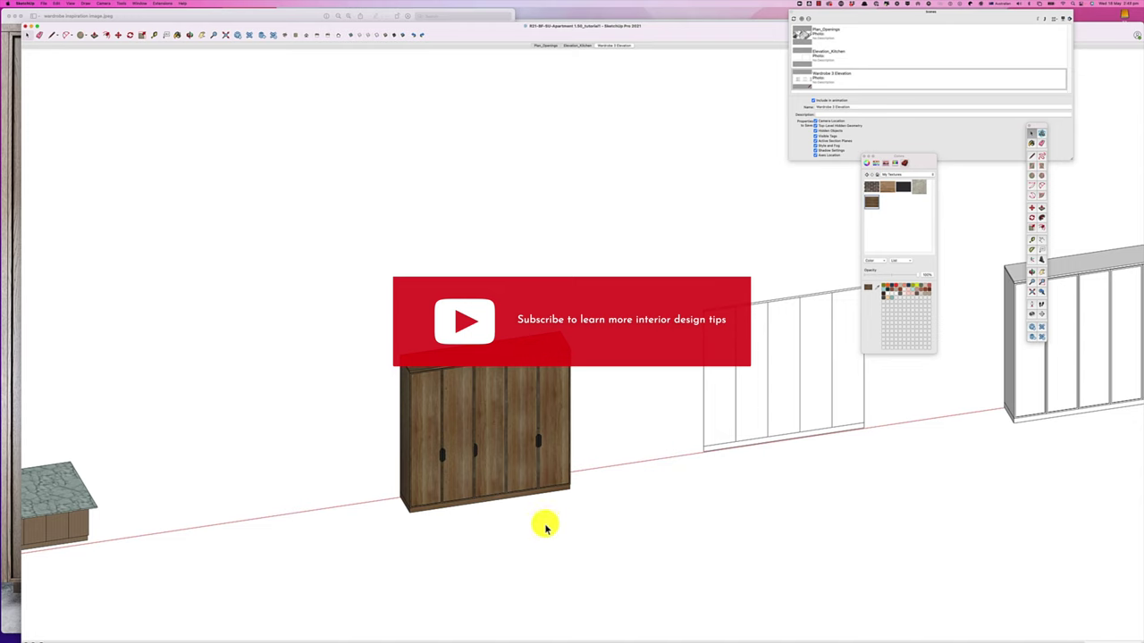
scroll(541, 523, "down", 3)
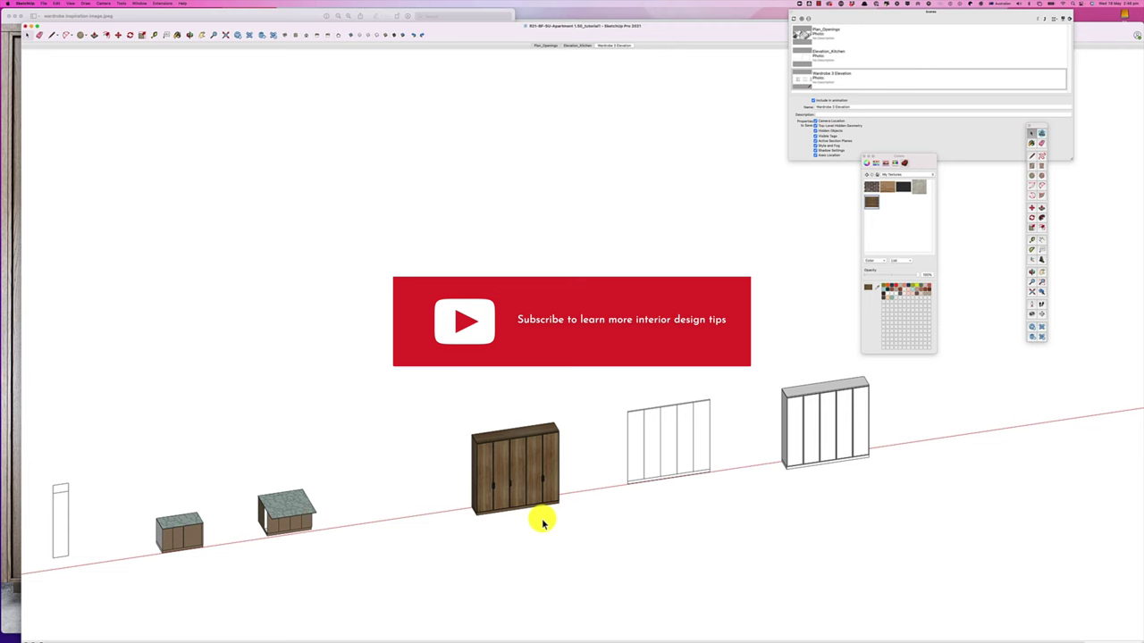
scroll(540, 520, "up", 5)
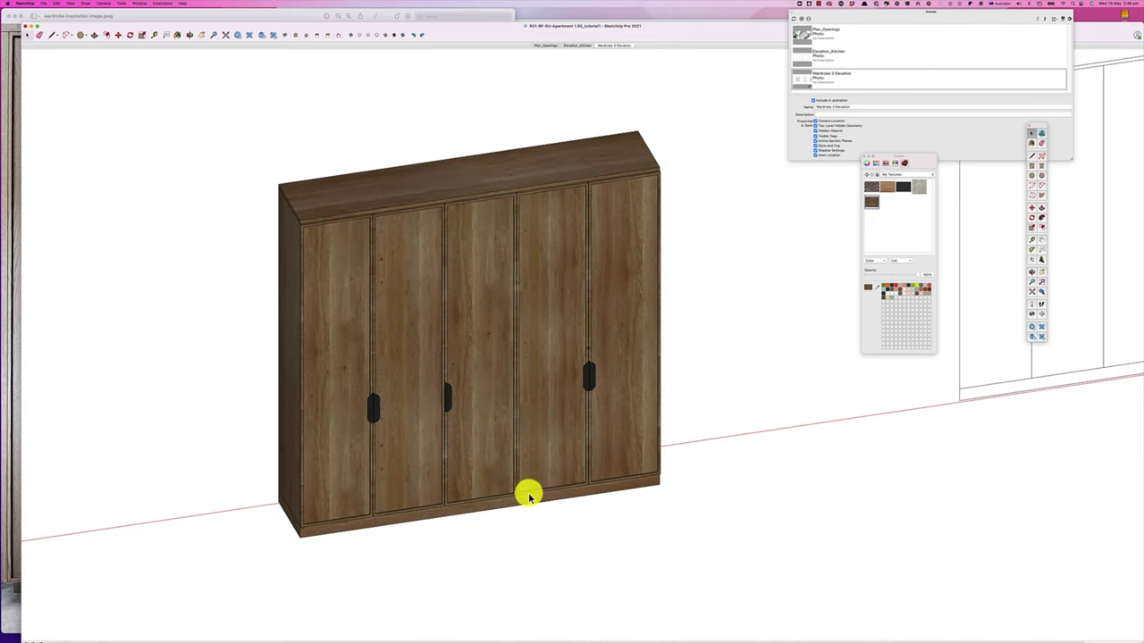